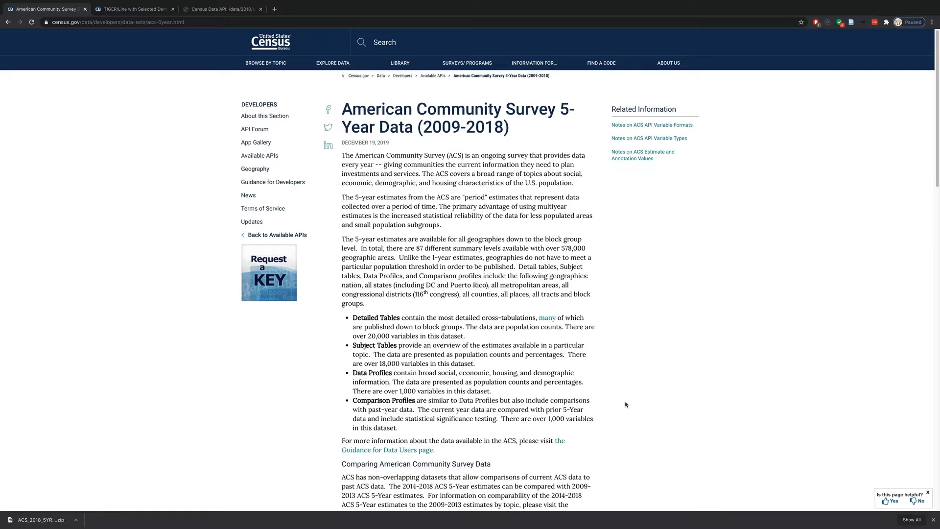
# - Review the American Community Survey 5-Year Data page and highlight "The 2014-2018 ACS 5-Year estimates"
pyautogui.scroll(-2, 627, 408)
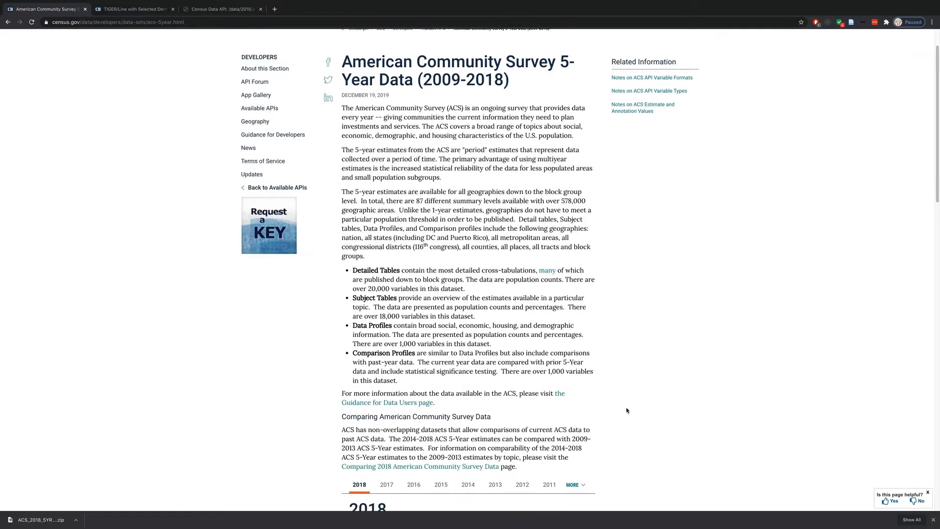
pyautogui.moveTo(388, 385); pyautogui.dragTo(501, 386)
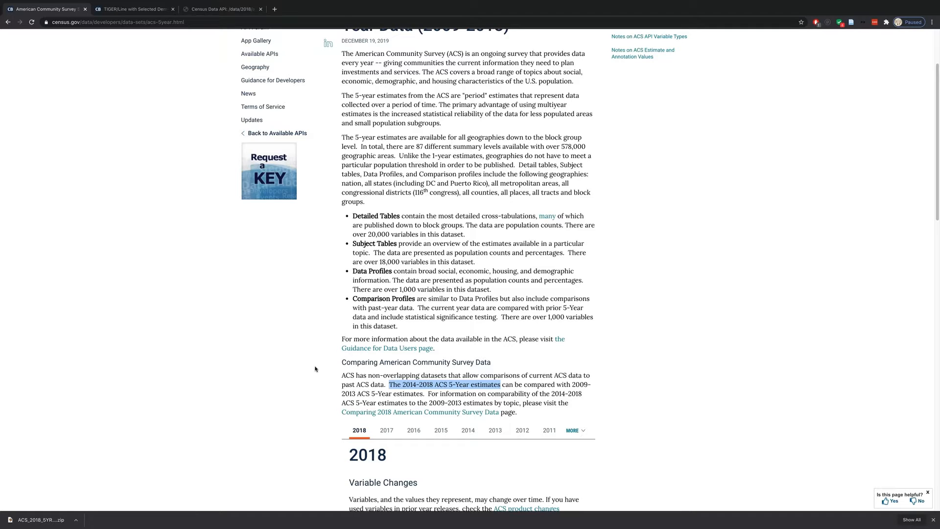
# - Look through the 2018 geodatabase downloads on the TIGER/Line with Selected Demographic and Economic Data page, down to the Documentation section
pyautogui.click(132, 11)
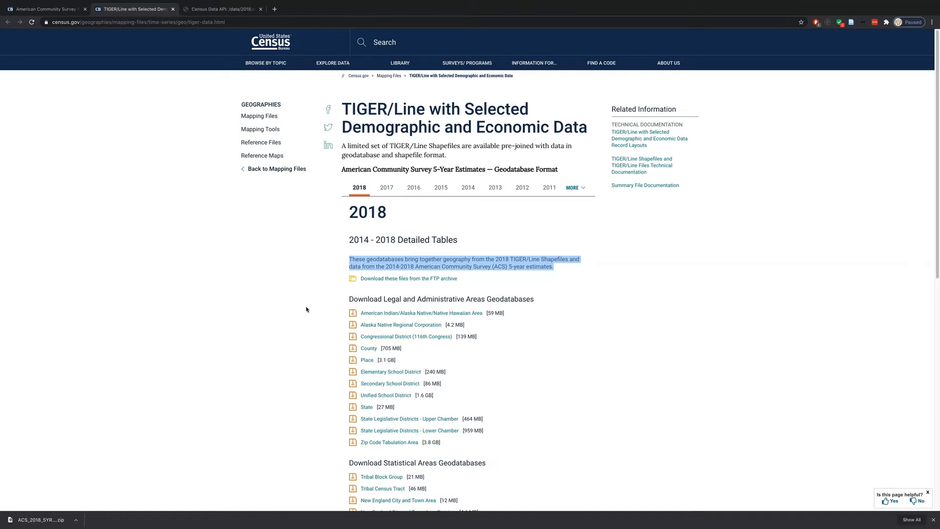
pyautogui.scroll(-1, 307, 309)
pyautogui.scroll(-3, 307, 309)
pyautogui.scroll(-3, 307, 309)
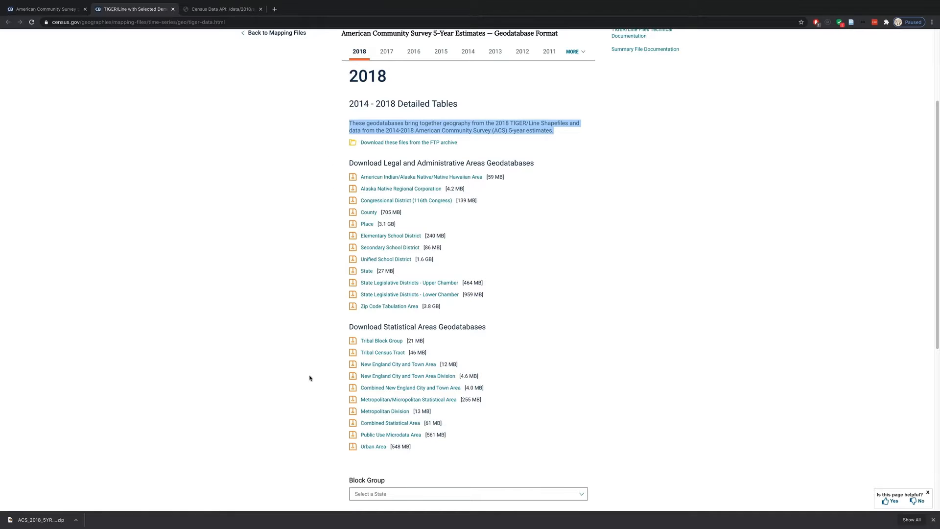
pyautogui.scroll(-2, 298, 368)
pyautogui.scroll(-2, 298, 369)
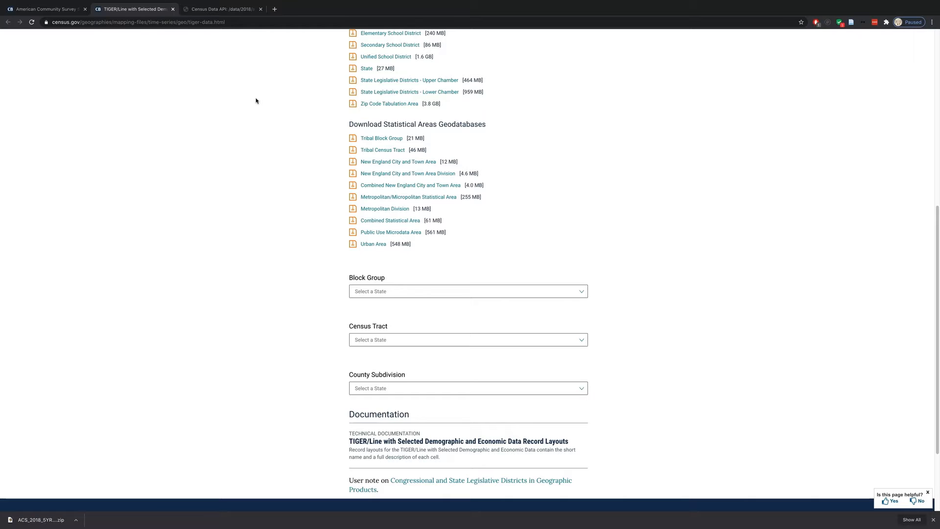
# - Examine the 2018 ACS5 variables list in the Census Data API, highlighting the unweighted sample population and housing unit concepts
pyautogui.click(233, 14)
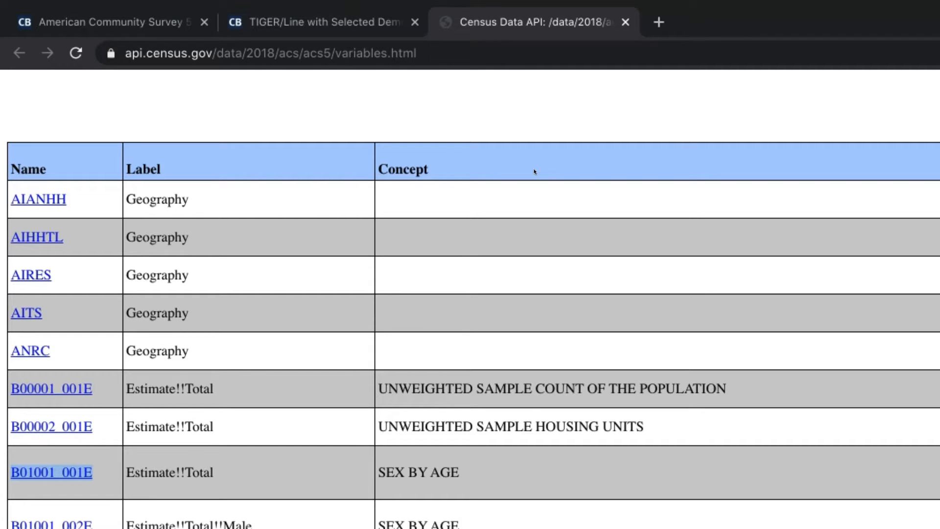
pyautogui.moveTo(332, 53); pyautogui.dragTo(299, 54)
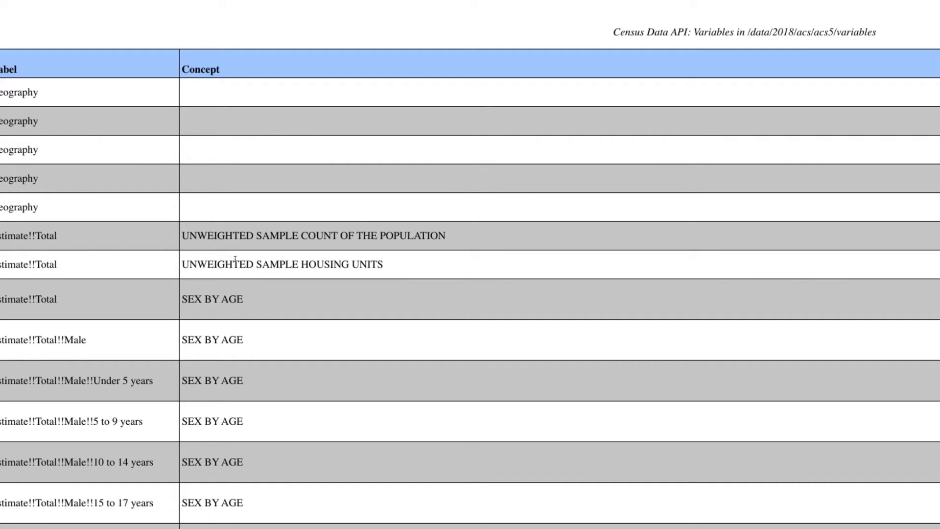
pyautogui.moveTo(391, 264); pyautogui.dragTo(184, 264)
pyautogui.moveTo(479, 237); pyautogui.dragTo(189, 233)
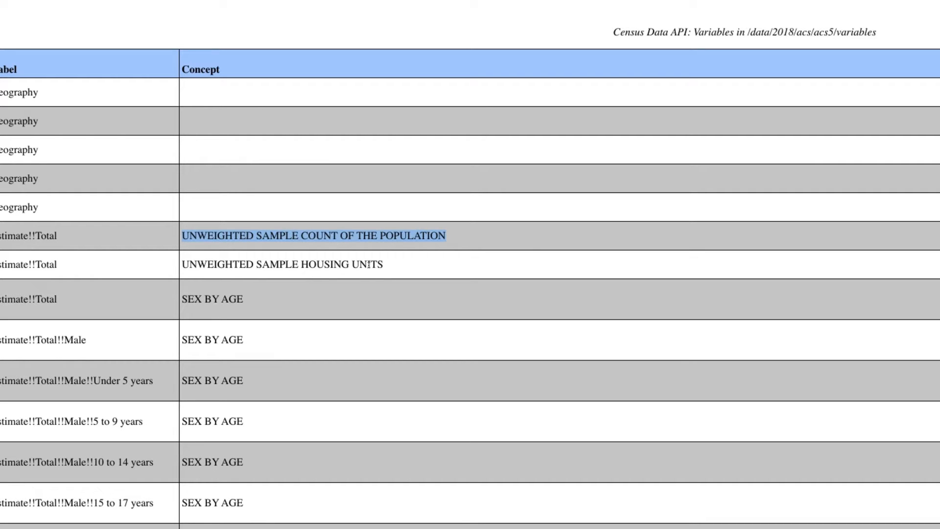
pyautogui.moveTo(392, 265); pyautogui.dragTo(177, 267)
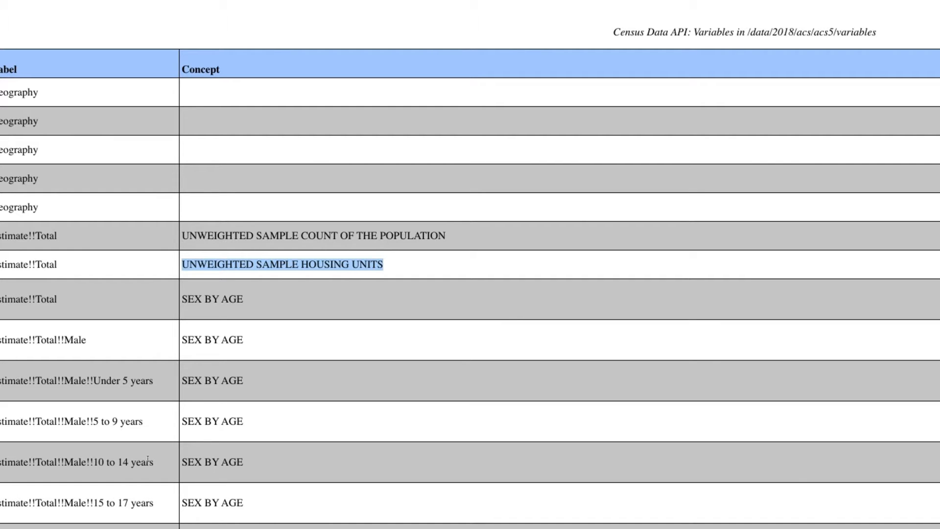
pyautogui.click(294, 264)
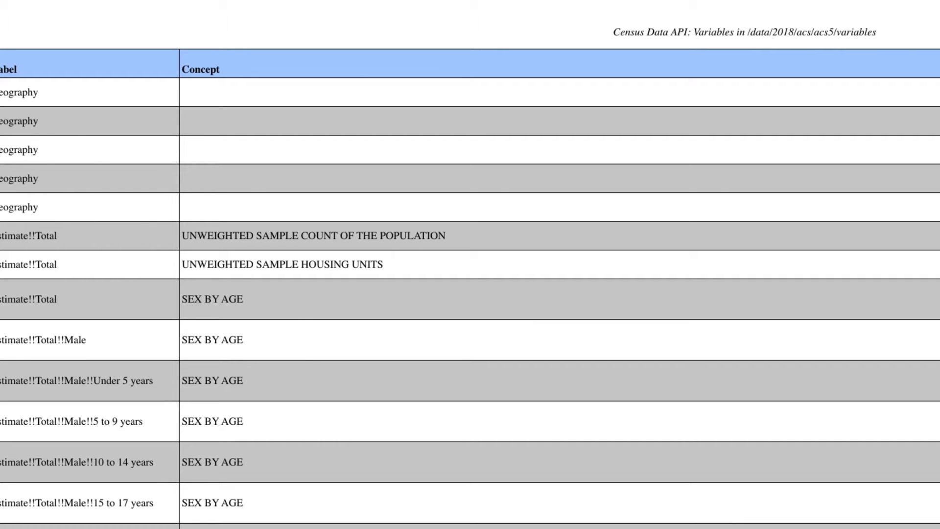
pyautogui.moveTo(2, 299); pyautogui.dragTo(2, 274)
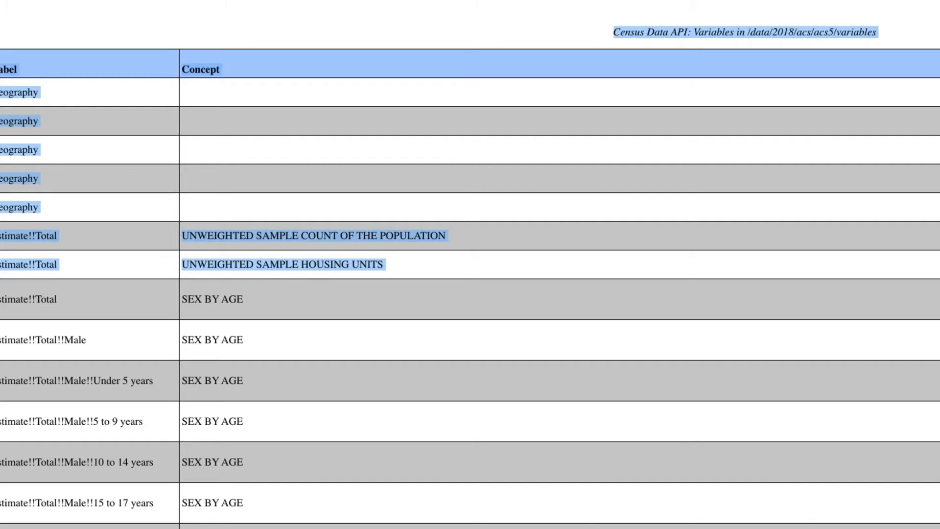
pyautogui.click(2, 299)
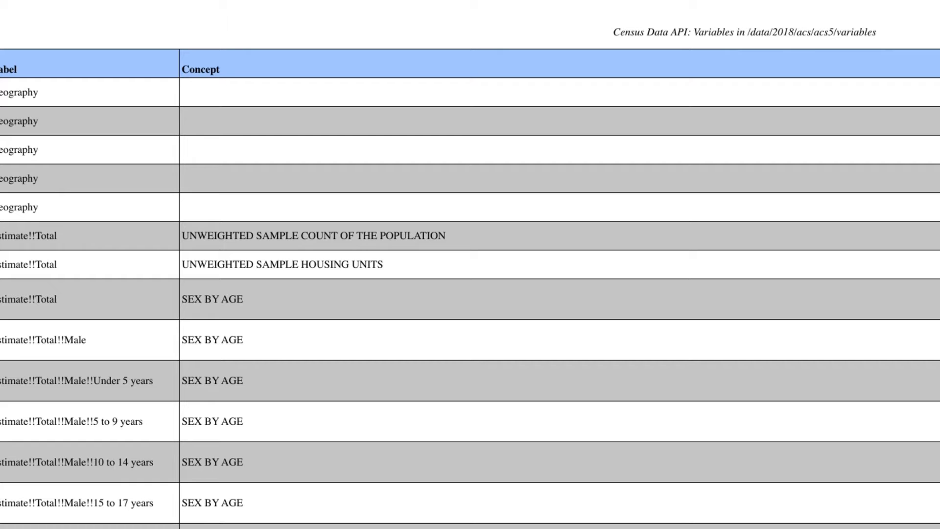
# - Switch to the Sublime Text note, move its window into view and highlight the codes B01001_002E and B01001_001E
pyautogui.press('super+Tab')
pyautogui.press('super+Tab')
pyautogui.press('super+Tab')
pyautogui.press('super+Tab')
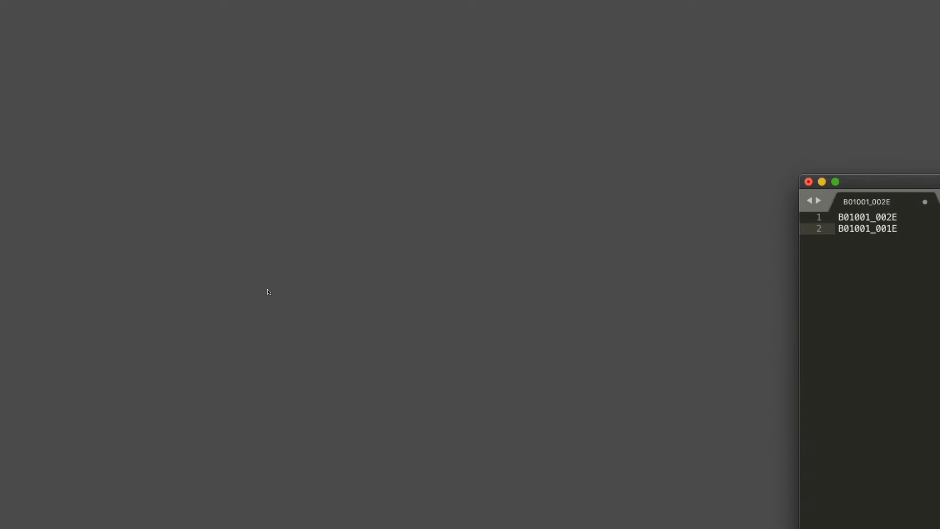
pyautogui.moveTo(937, 180); pyautogui.dragTo(369, 11)
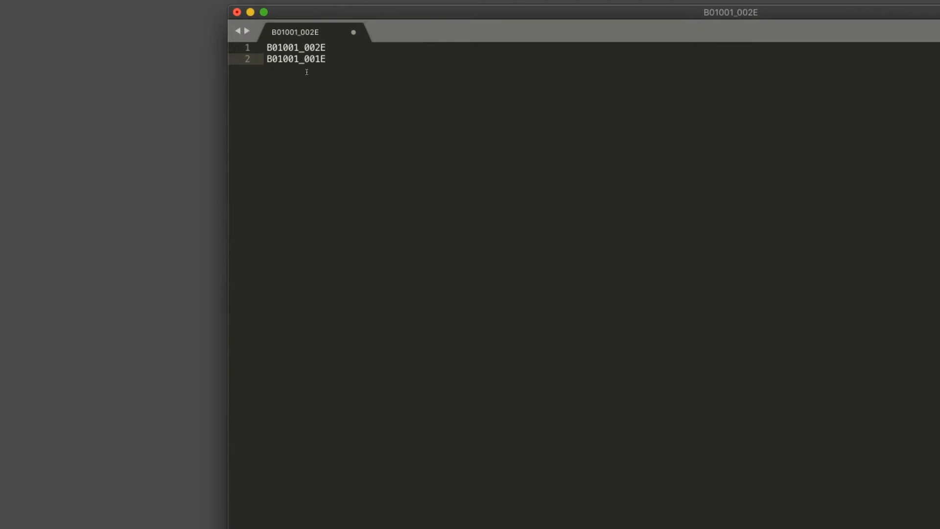
pyautogui.moveTo(338, 59); pyautogui.dragTo(258, 45)
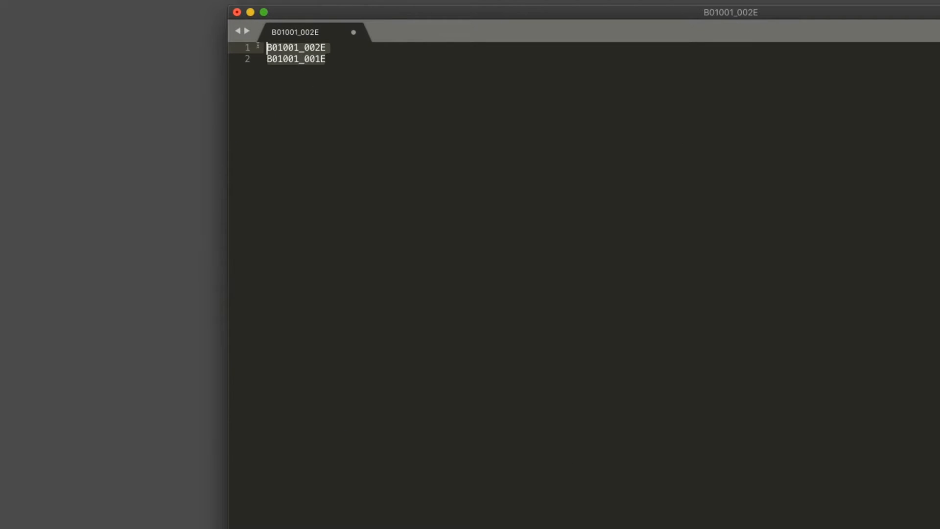
# - Annotate B01001_001E with "total population" and B01001_002E with "- total male population"
pyautogui.click(342, 60)
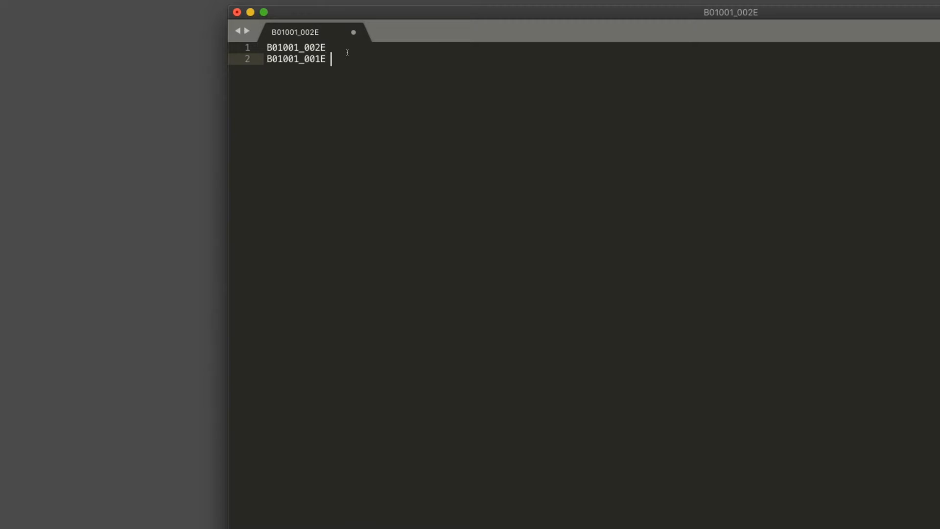
pyautogui.write('total population')
pyautogui.click(347, 52)
pyautogui.write('- ')
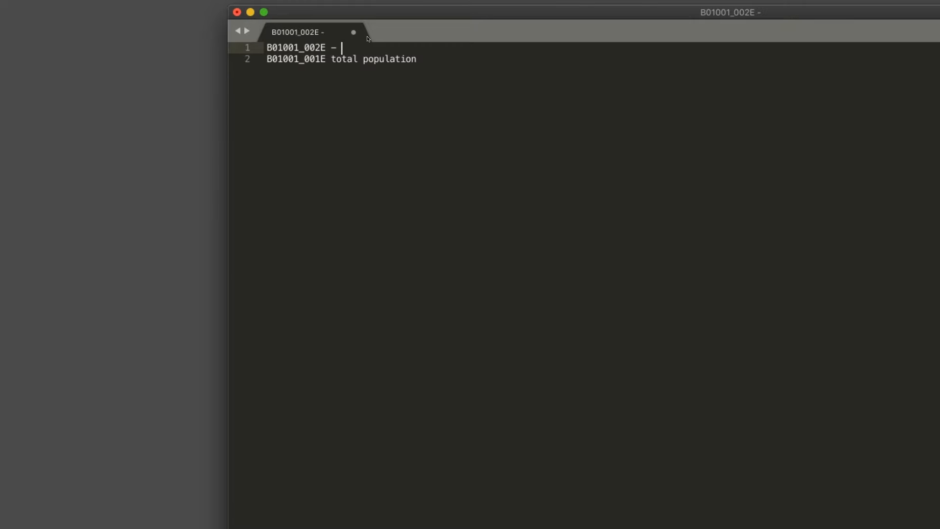
pyautogui.write('total ma')
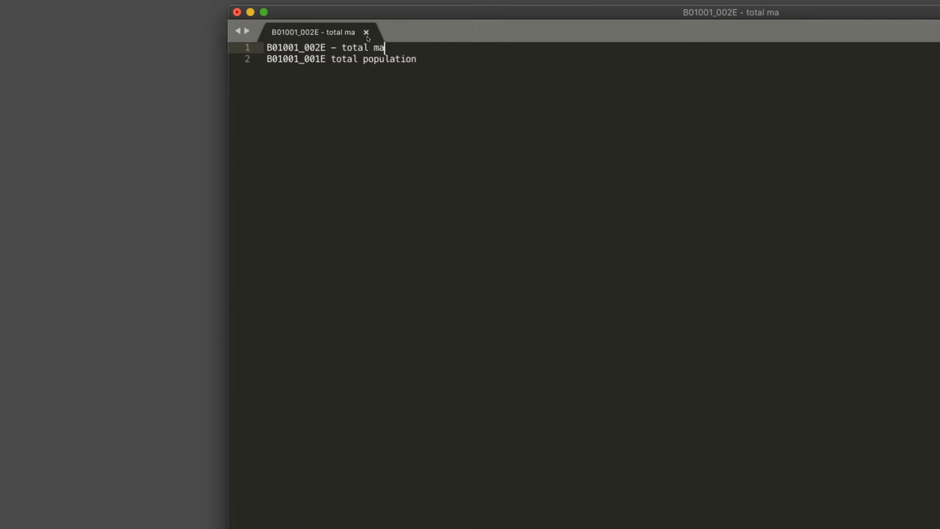
pyautogui.write('le popula')
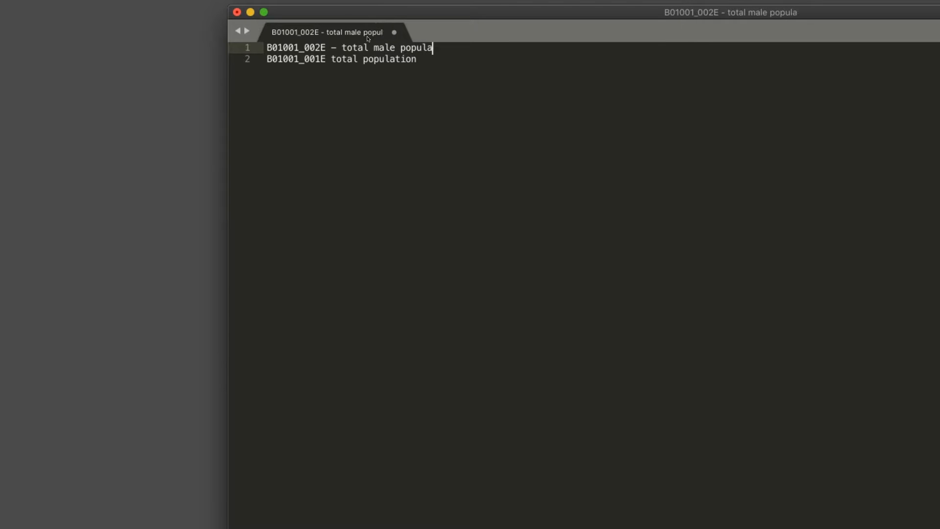
pyautogui.write('tion')
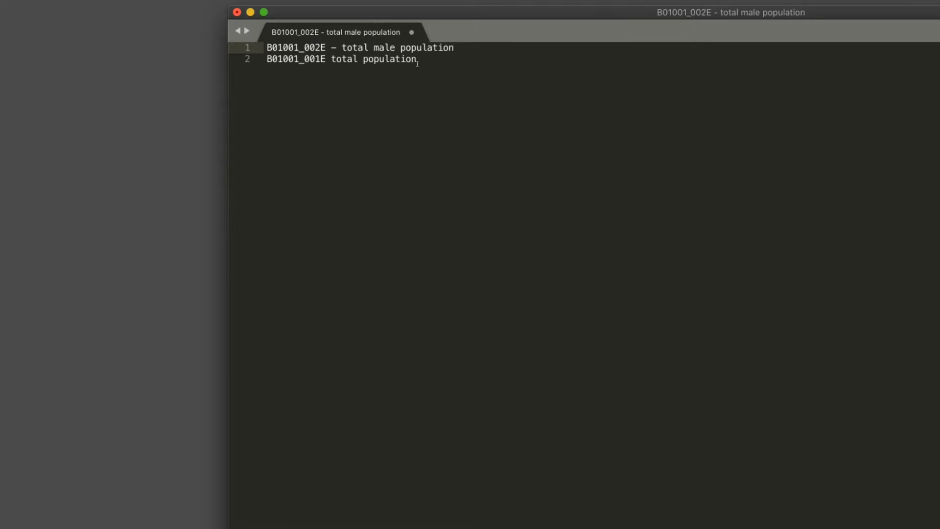
# - Write the formula "B01001_002E / B01001_001E * 100" on line 5, below the two annotated codes
pyautogui.click(418, 61)
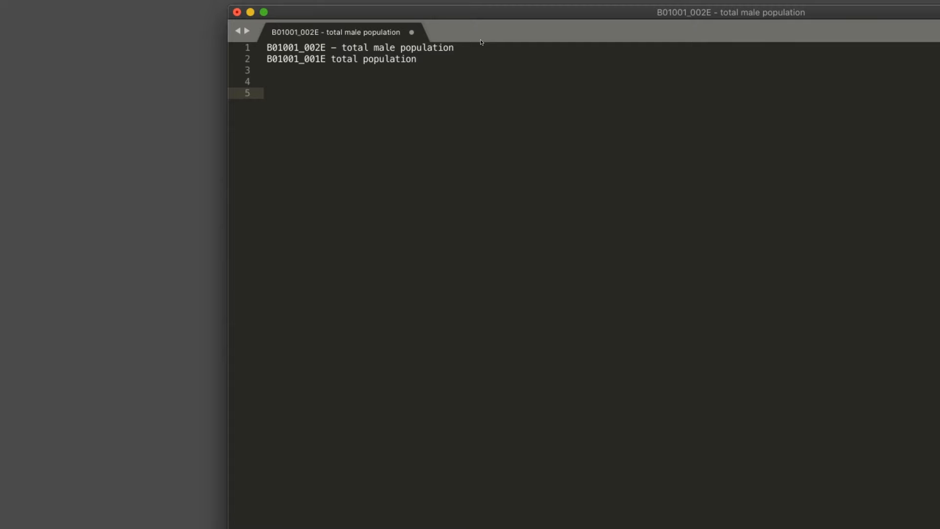
pyautogui.moveTo(329, 47); pyautogui.dragTo(266, 47)
pyautogui.press('super+c')
pyautogui.click(318, 105)
pyautogui.press('super+v')
pyautogui.write('/')
pyautogui.moveTo(324, 59); pyautogui.dragTo(267, 59)
pyautogui.press('super+c')
pyautogui.click(361, 91)
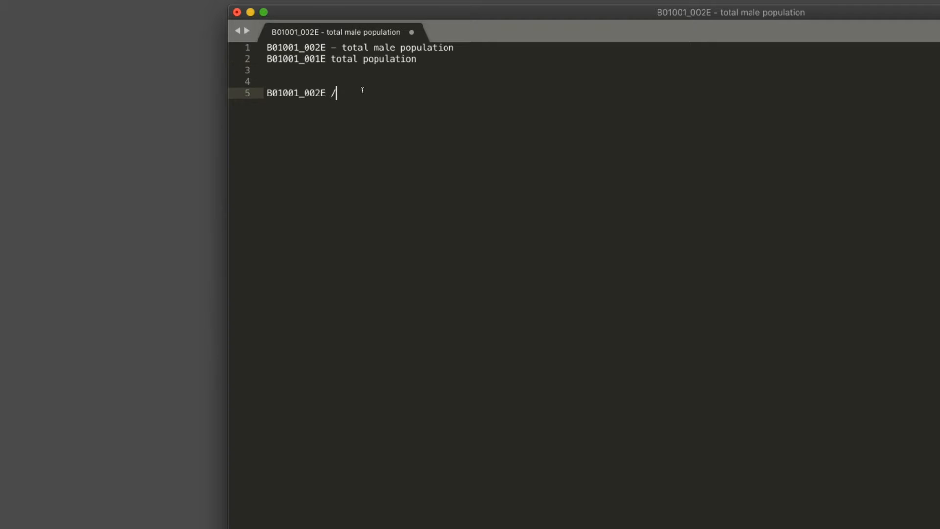
pyautogui.press('super+v')
pyautogui.write('* 100')
pyautogui.moveTo(469, 92); pyautogui.dragTo(258, 94)
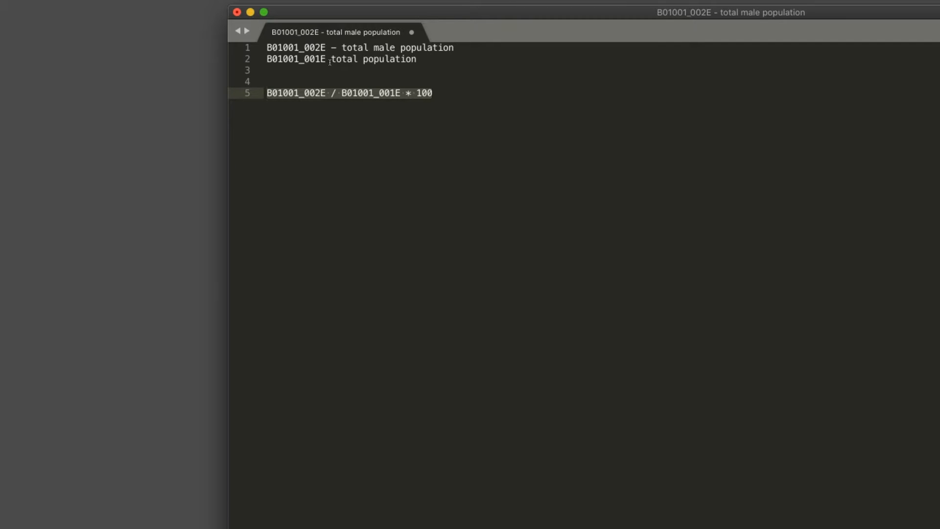
pyautogui.click(446, 94)
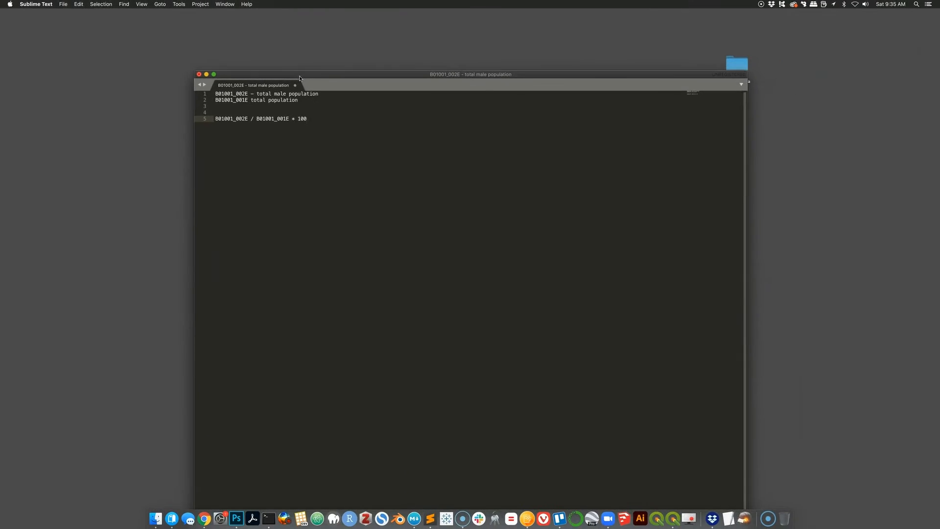
# - Open the desktop folder census.data, widen its file column to show full names and select ACS_2018_5YR_COUNTY.gdb.zip
pyautogui.moveTo(300, 76); pyautogui.dragTo(272, 77)
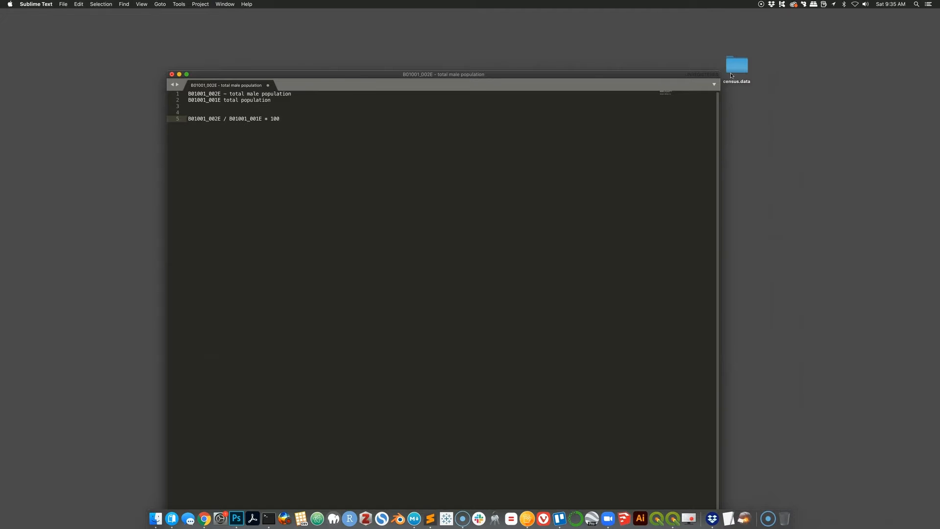
pyautogui.doubleClick(735, 68)
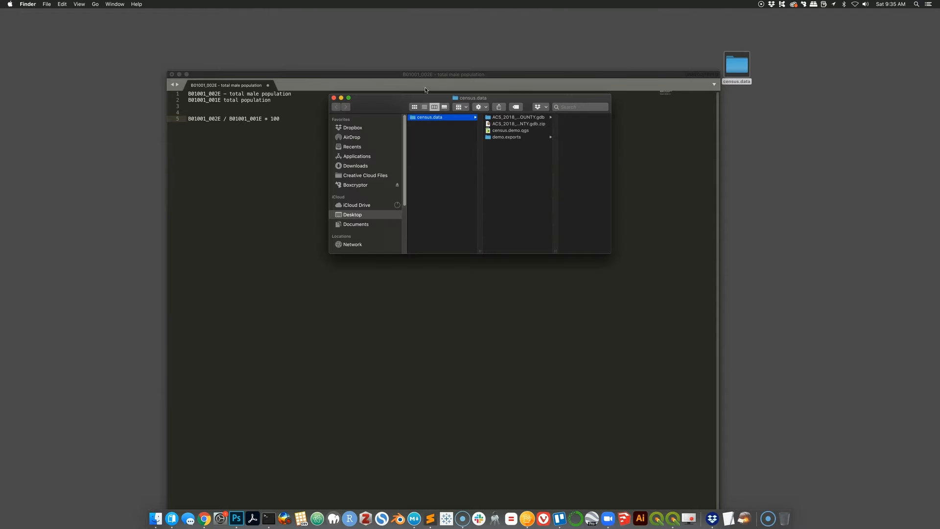
pyautogui.moveTo(426, 97); pyautogui.dragTo(334, 60)
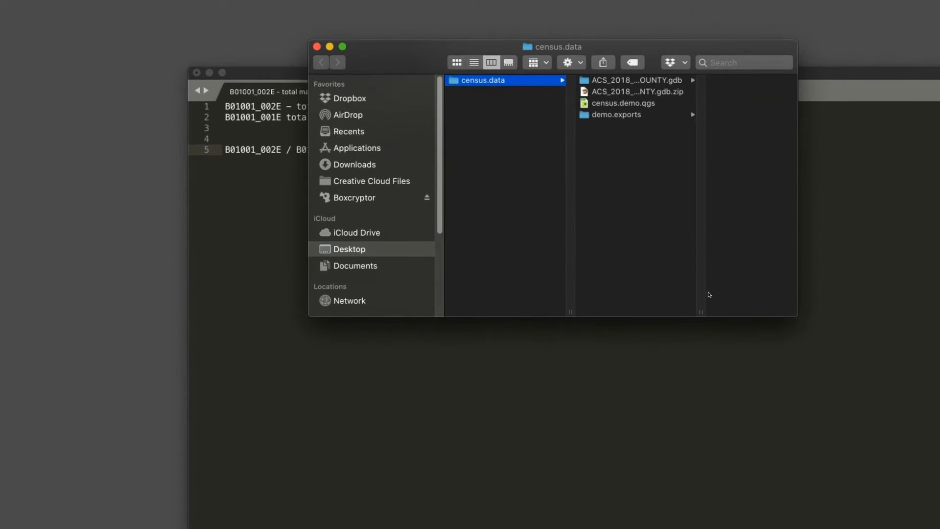
pyautogui.moveTo(701, 312); pyautogui.dragTo(766, 312)
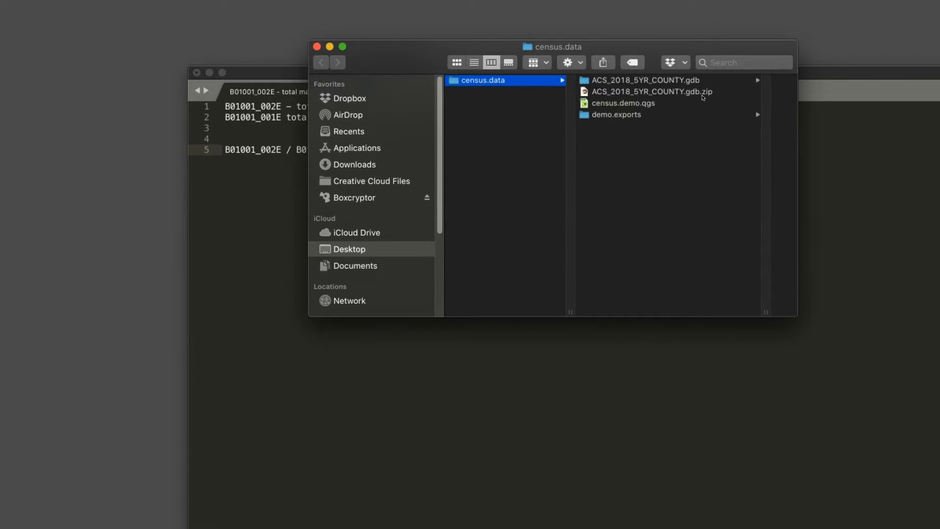
pyautogui.click(702, 94)
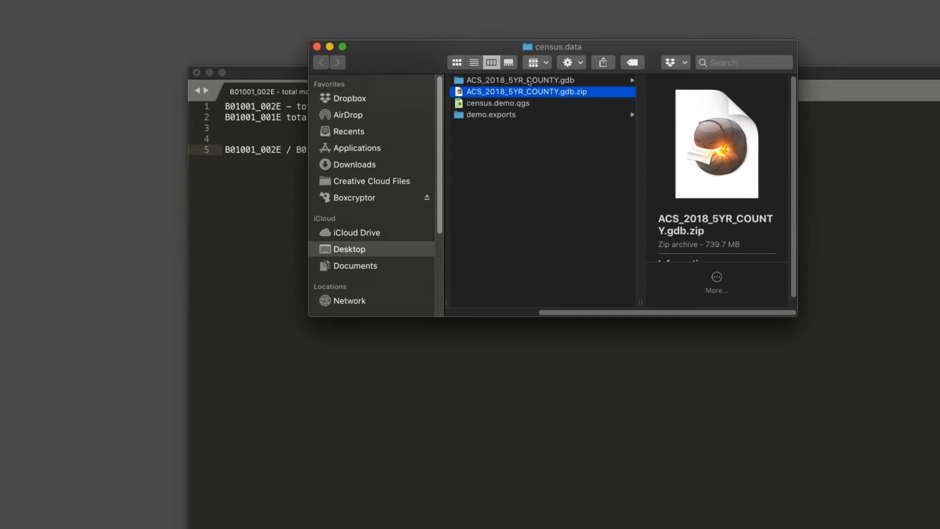
# - Browse the files inside the ACS_2018_5YR_COUNTY.gdb folder and return the view to the census.data file list
pyautogui.click(529, 81)
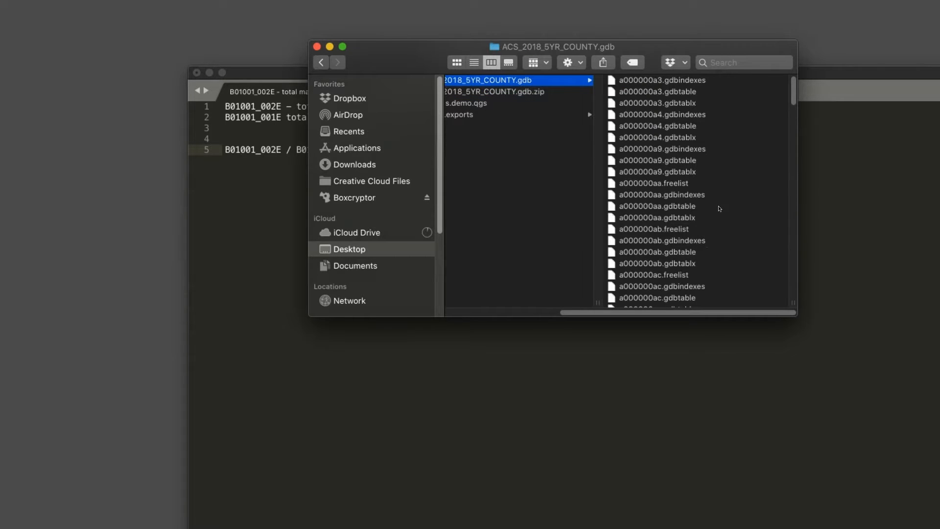
pyautogui.scroll(-15, 718, 207)
pyautogui.scroll(-15, 718, 207)
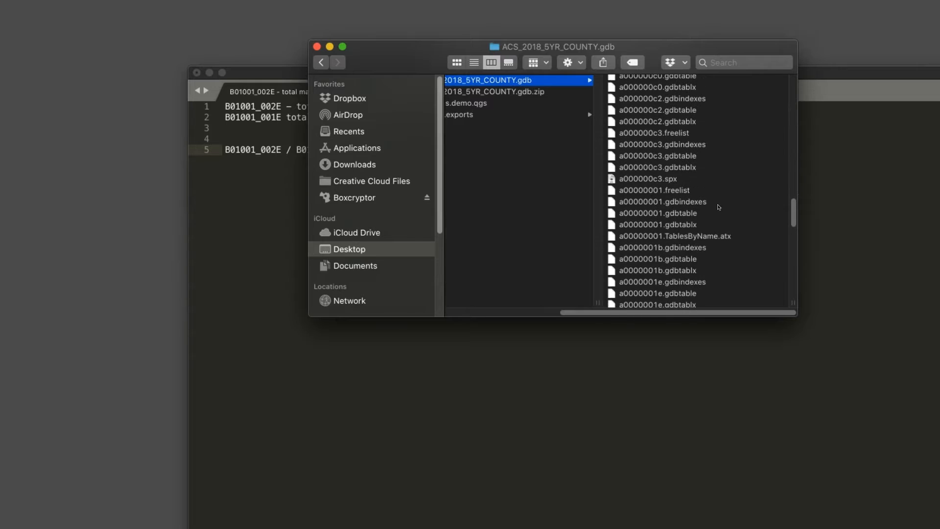
pyautogui.scroll(-3, 718, 207)
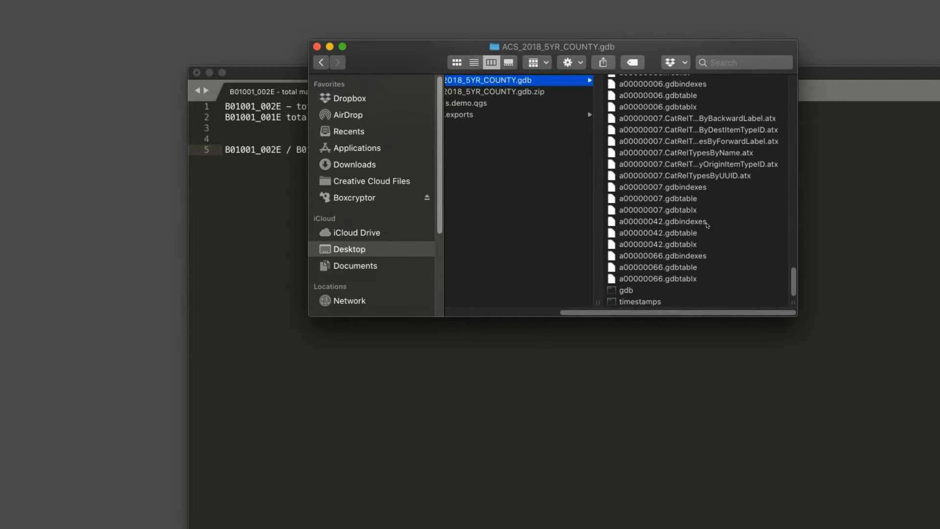
pyautogui.scroll(3, 706, 226)
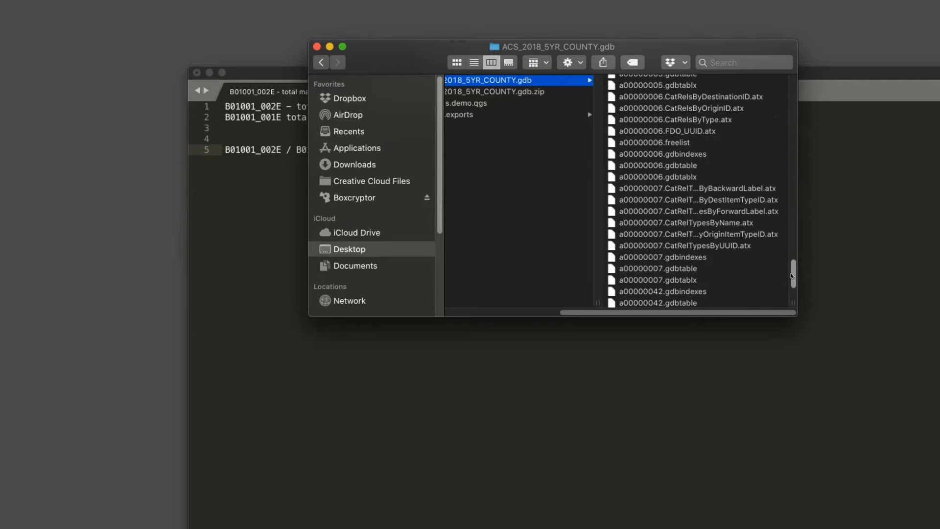
pyautogui.moveTo(793, 276); pyautogui.dragTo(796, 90)
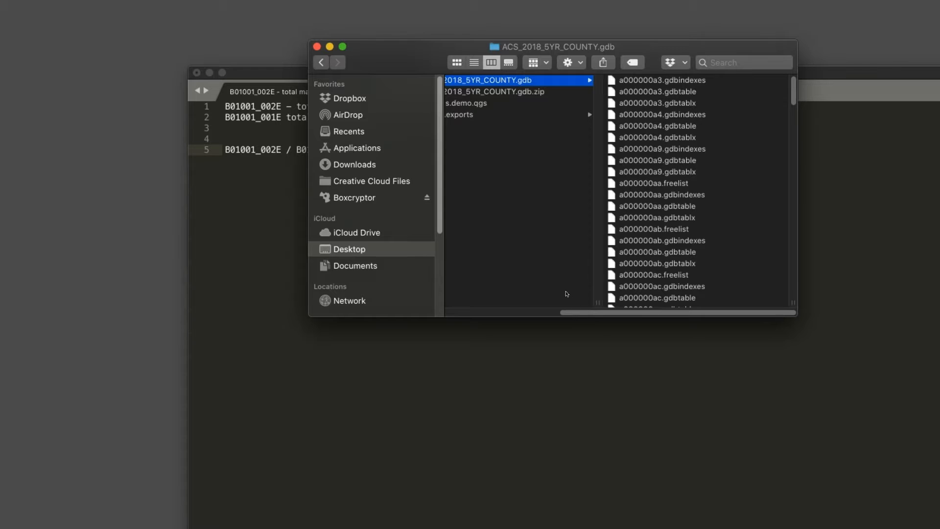
pyautogui.moveTo(600, 313); pyautogui.dragTo(530, 315)
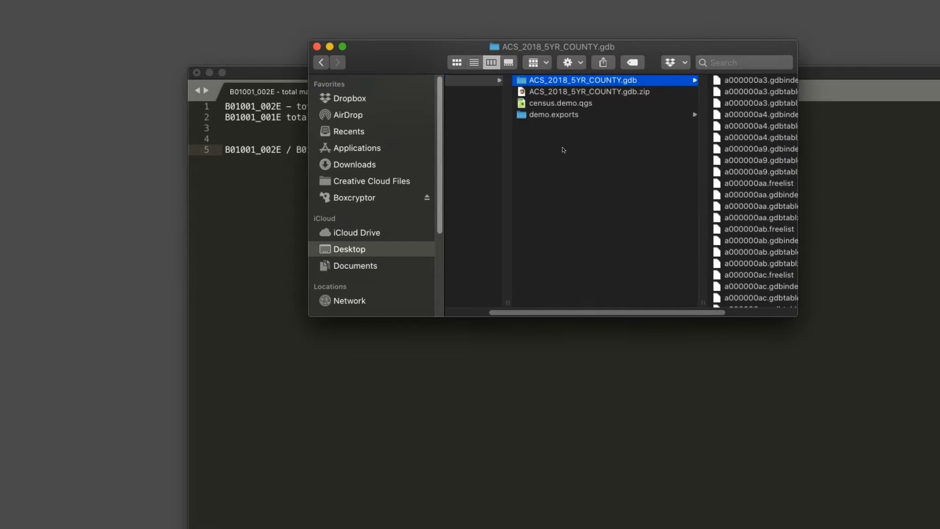
# - Check the QGIS project file census.demo.qgs and the contents of the demo.exports folder in census.data
pyautogui.click(572, 104)
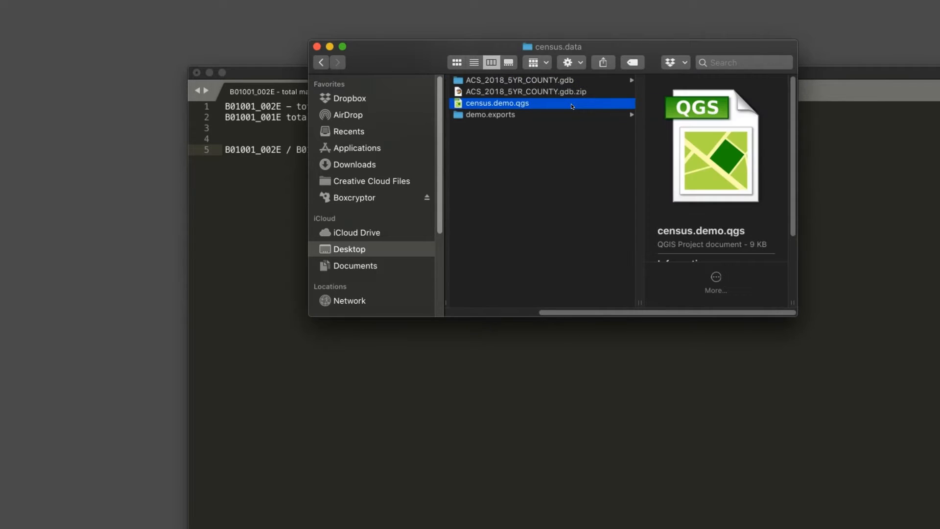
pyautogui.click(496, 115)
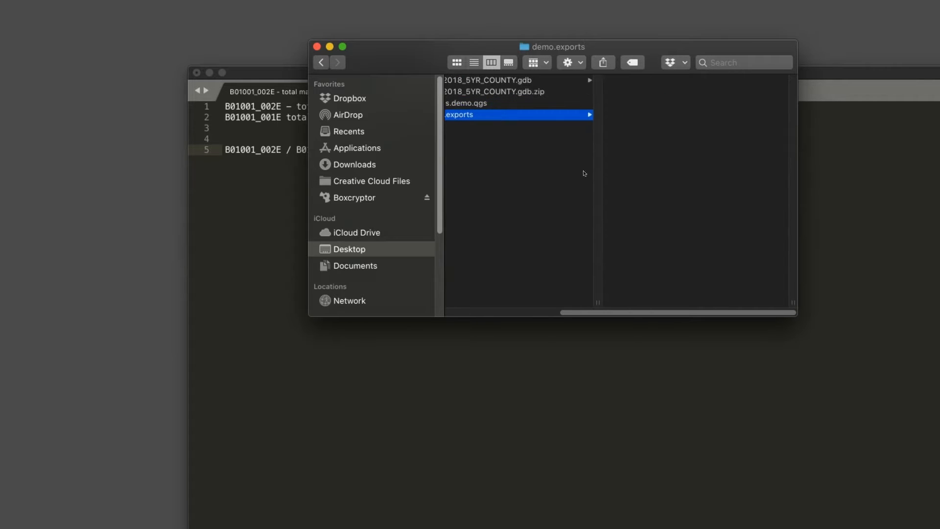
pyautogui.moveTo(626, 313); pyautogui.dragTo(498, 313)
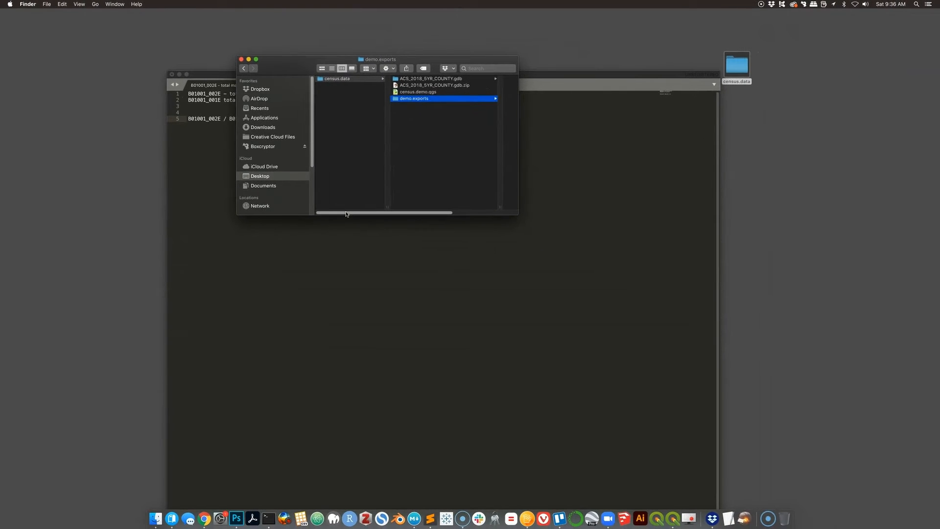
# - Switch to Chrome, view the TIGER/Line with Selected Demographic and Economic Data page and highlight "2014 - 2018" in the Detailed Tables heading
pyautogui.press('super+Tab')
pyautogui.press('super+Tab')
pyautogui.press('super+Tab')
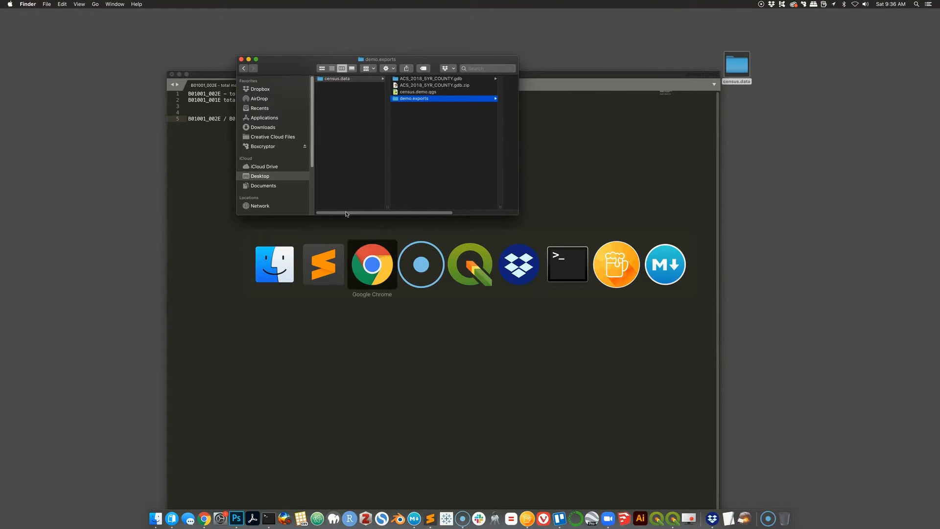
pyautogui.press('super+Tab')
pyautogui.press('super+Tab')
pyautogui.press('super+Tab')
pyautogui.press('super+Tab')
pyautogui.press('super+Tab')
pyautogui.press('super+Tab')
pyautogui.press('super+Tab')
pyautogui.press('super+Tab')
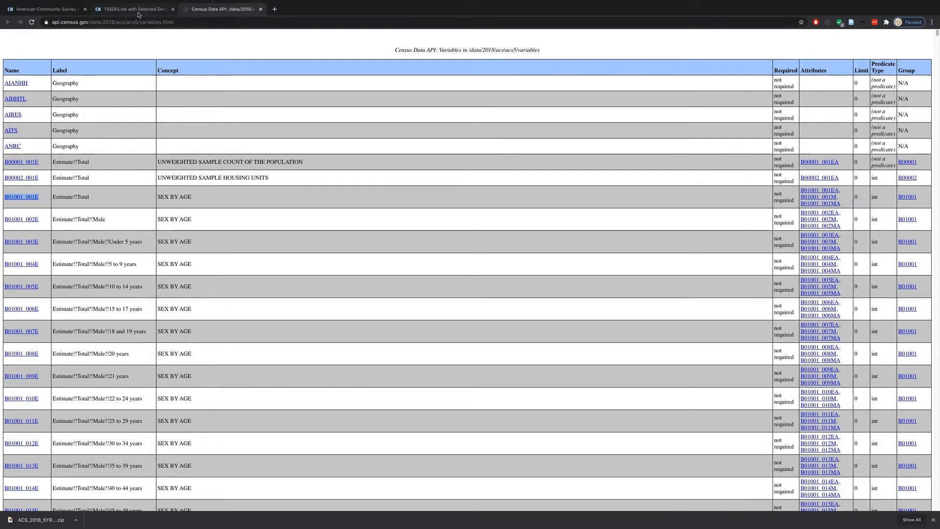
pyautogui.click(139, 15)
pyautogui.scroll(7, 305, 150)
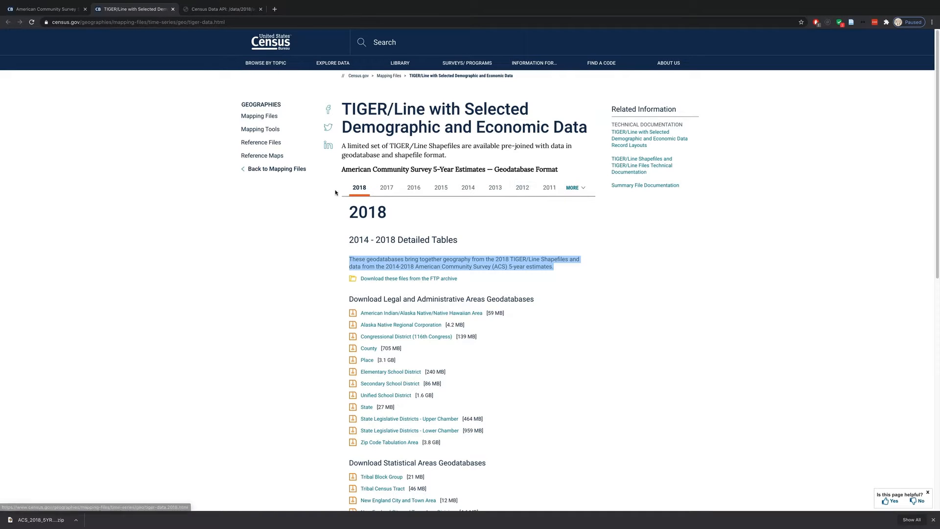
pyautogui.scroll(-1, 343, 284)
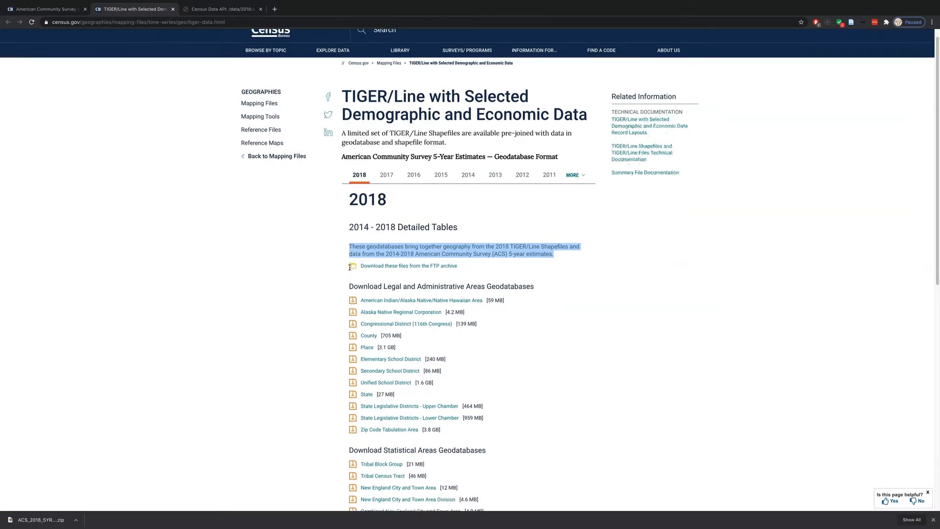
pyautogui.moveTo(350, 214); pyautogui.dragTo(394, 214)
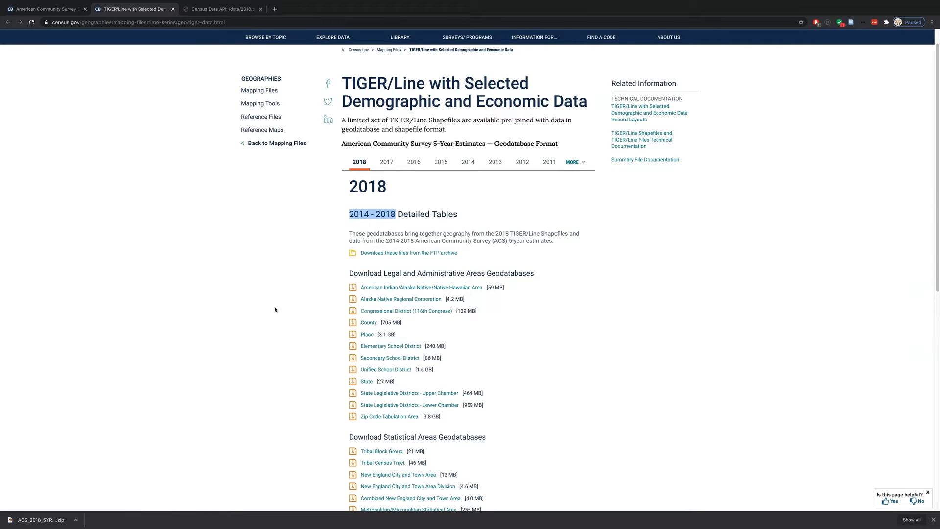
# - Switch to QGIS and start adding a vector layer with source type Directory and type U.S. Census TIGER/Line
pyautogui.press('super+Tab')
pyautogui.press('super+Tab')
pyautogui.press('super+Tab')
pyautogui.press('super+Tab')
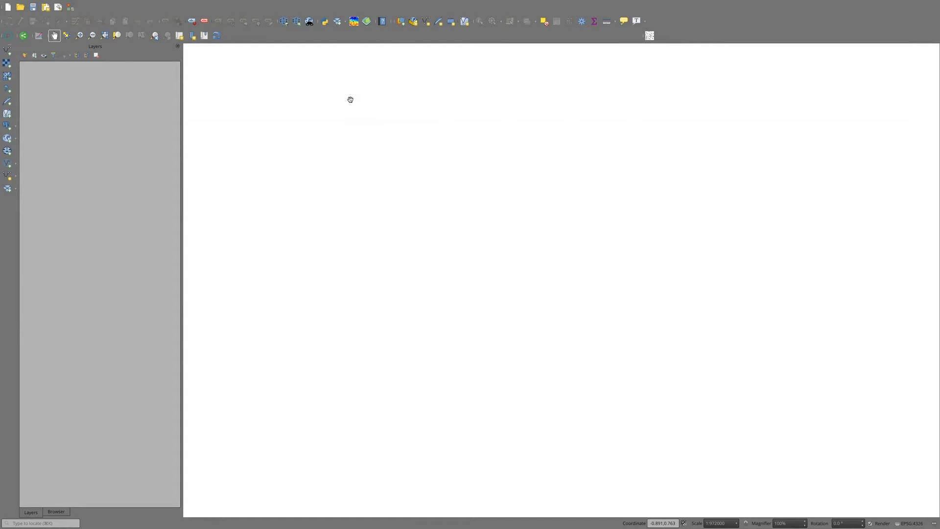
pyautogui.click(7, 51)
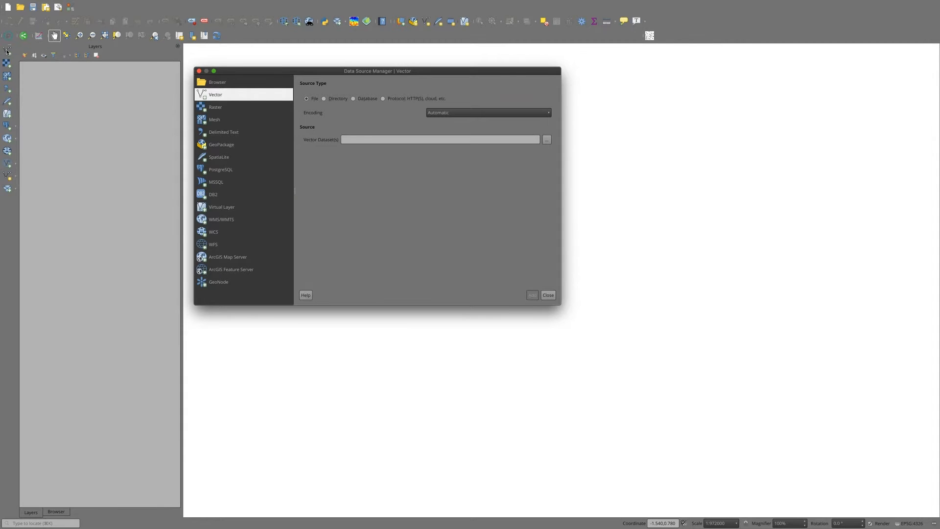
pyautogui.moveTo(306, 72); pyautogui.dragTo(317, 96)
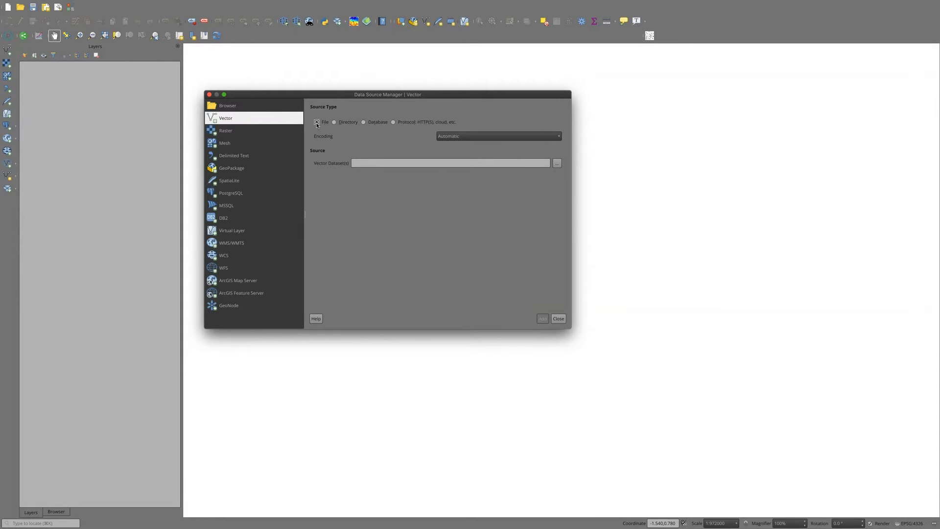
pyautogui.click(332, 123)
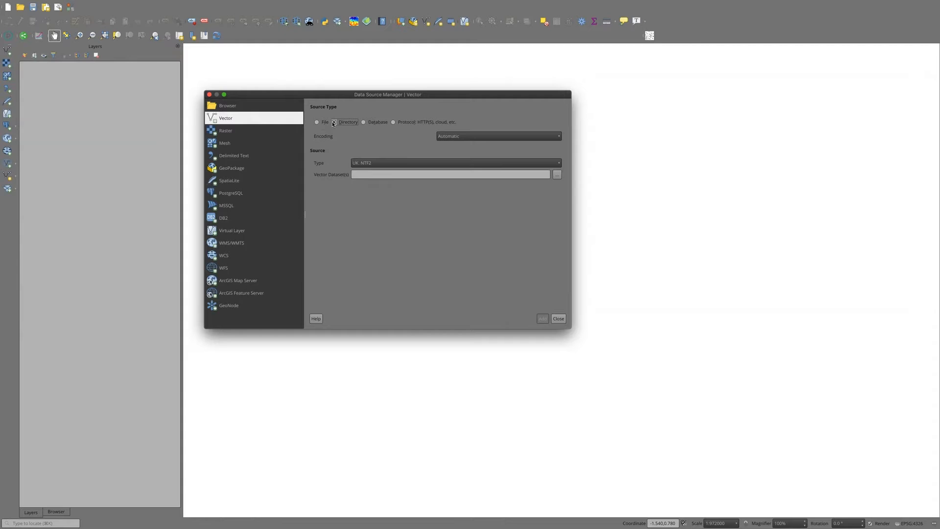
pyautogui.click(403, 168)
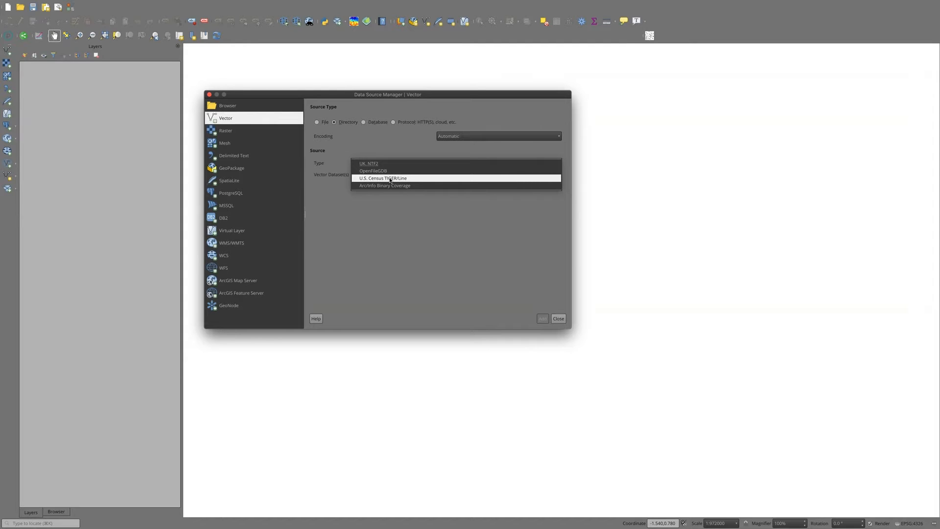
pyautogui.click(390, 179)
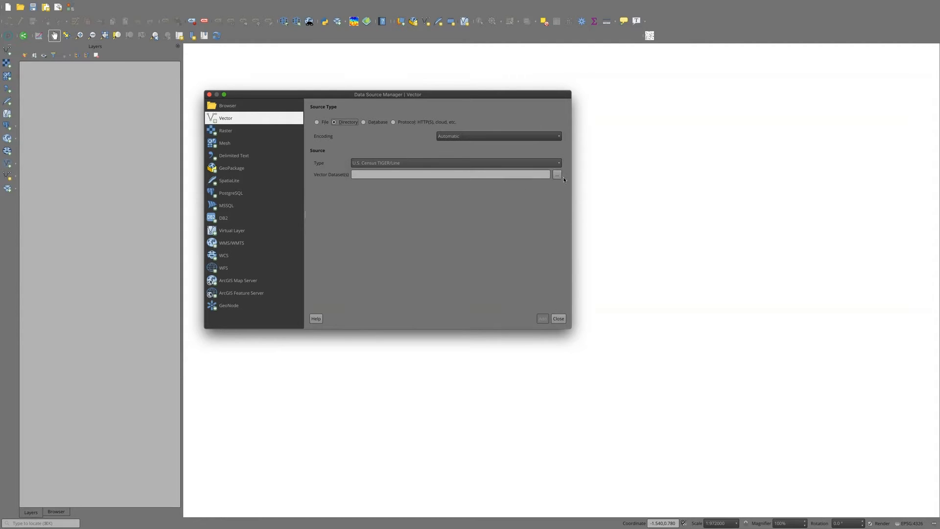
# - Choose the ACS_2018_5YR_COUNTY.gdb folder as the vector dataset and bring up its list of layers to add
pyautogui.click(556, 175)
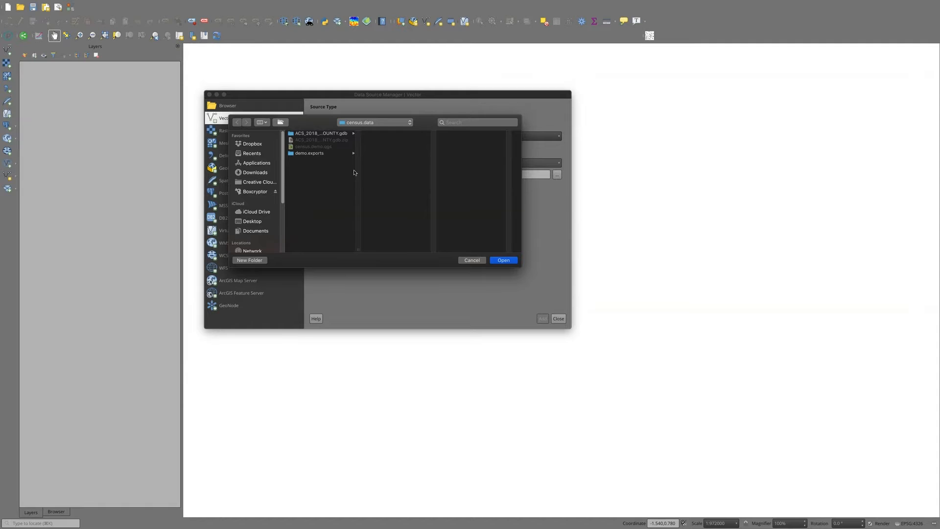
pyautogui.click(322, 135)
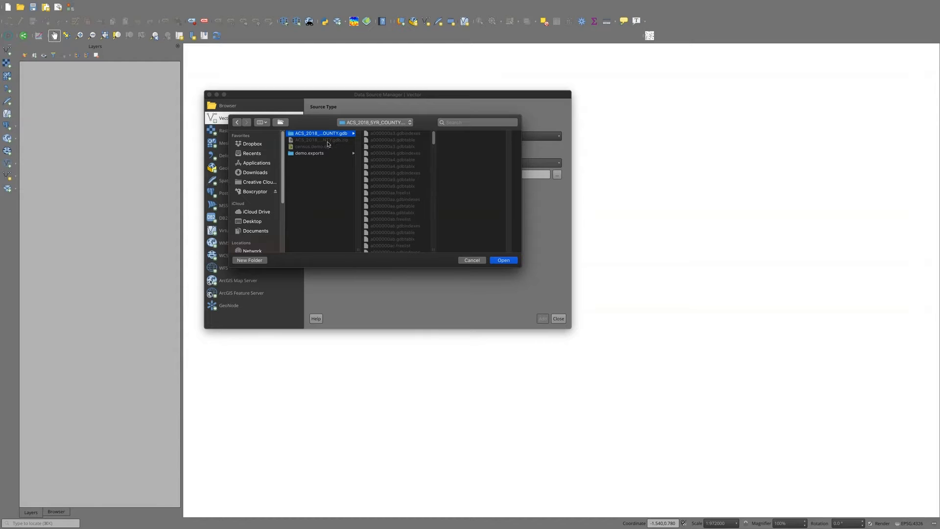
pyautogui.click(503, 260)
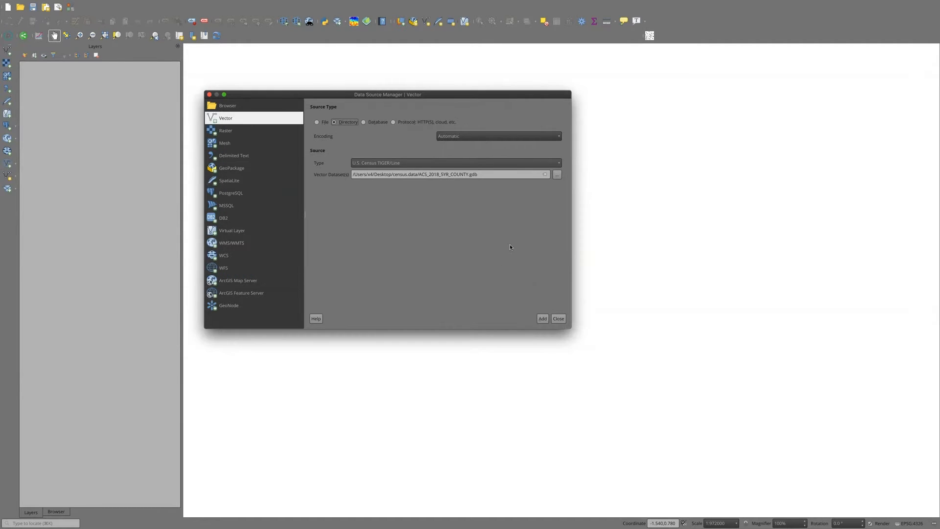
pyautogui.click(542, 318)
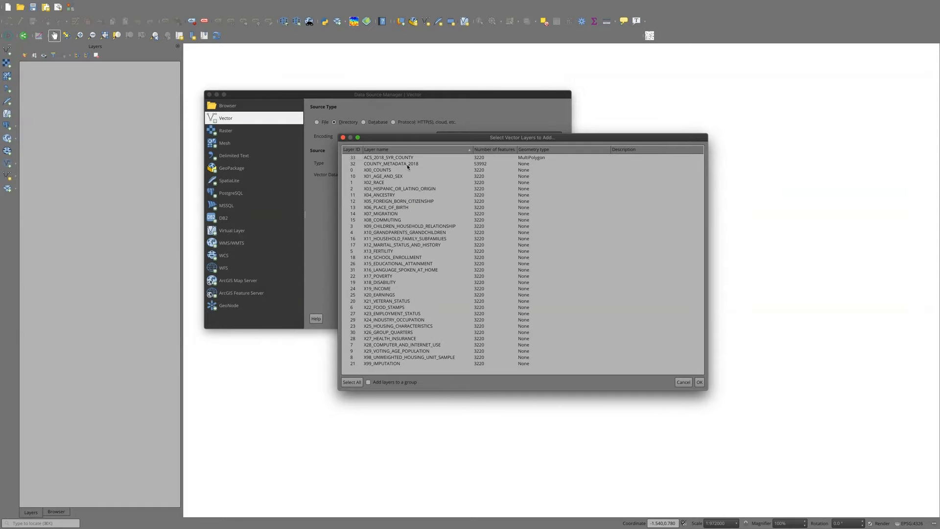
# - Look over the county boundary layer and the X-numbered attribute tables offered in the geodatabase's layer list
pyautogui.moveTo(401, 137); pyautogui.dragTo(398, 71)
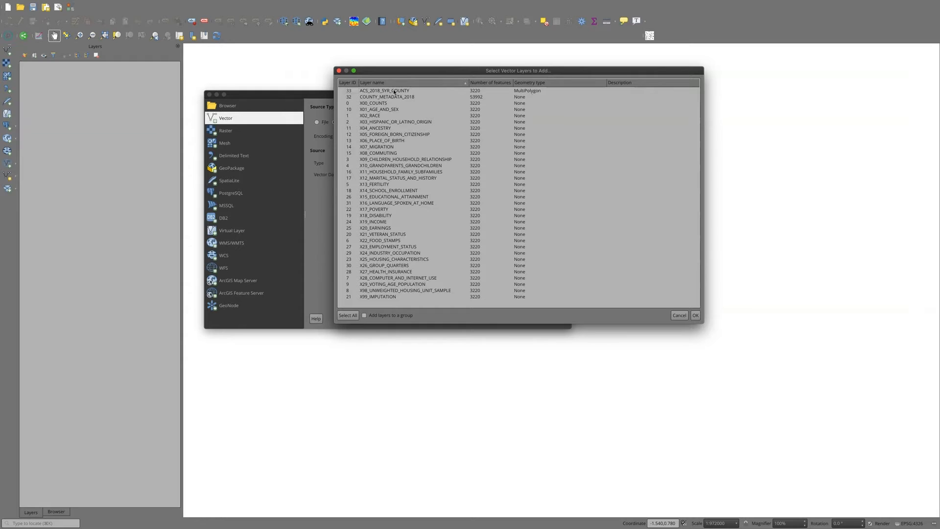
pyautogui.click(375, 91)
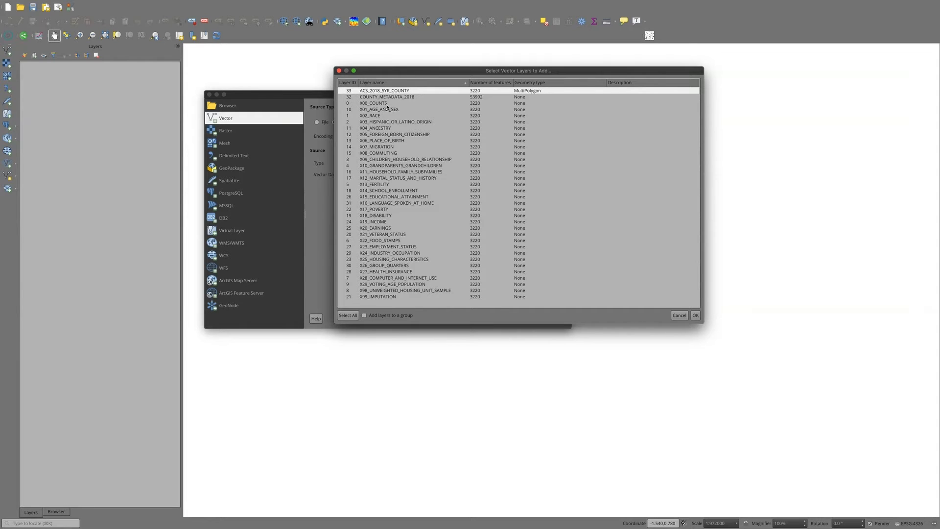
pyautogui.click(377, 104)
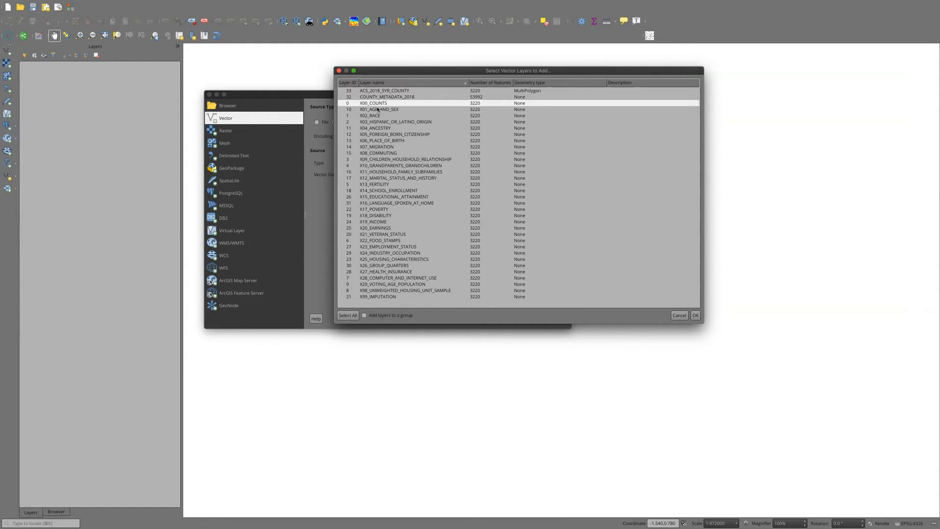
pyautogui.moveTo(384, 105); pyautogui.dragTo(402, 195)
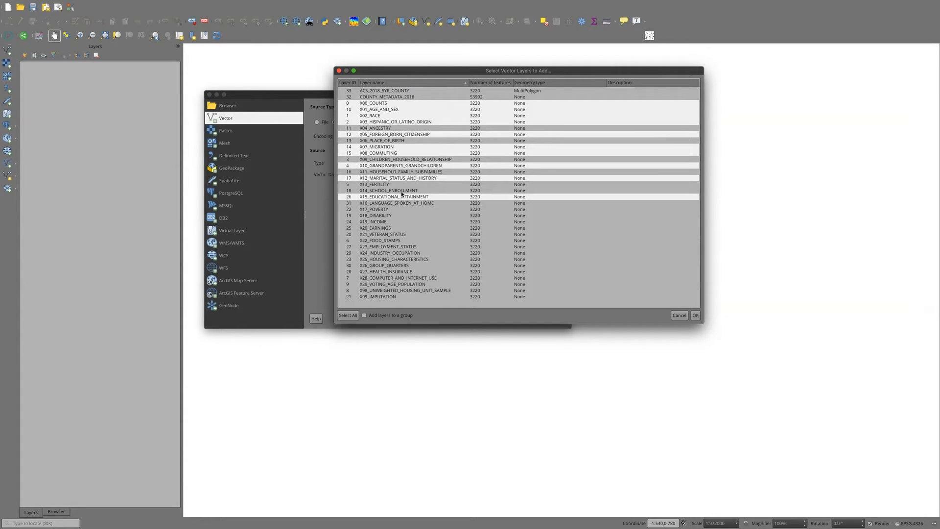
pyautogui.click(435, 237)
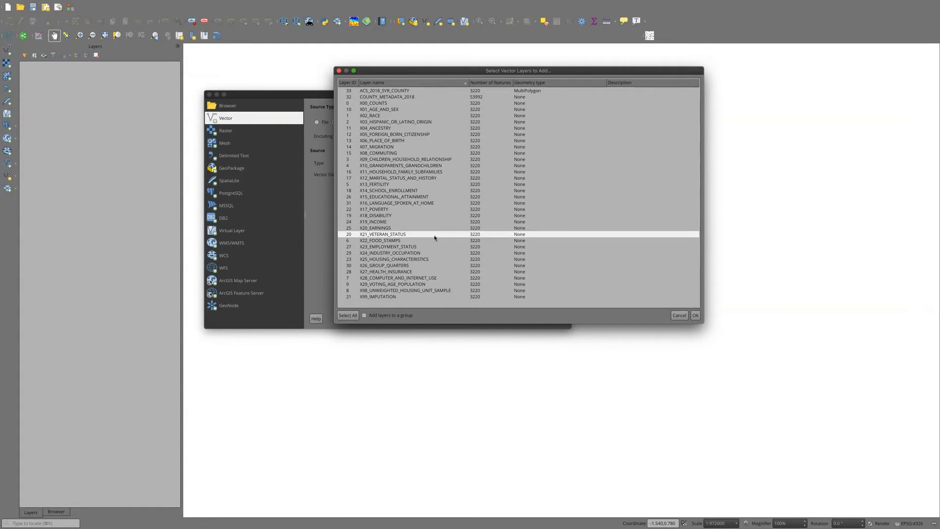
# - Add the ACS_2018_5YR_COUNTY and X01_AGE_AND_SEX layers, accepting the +towgs84=0,0,0 transformation from NAD83 to WGS 84
pyautogui.click(382, 92)
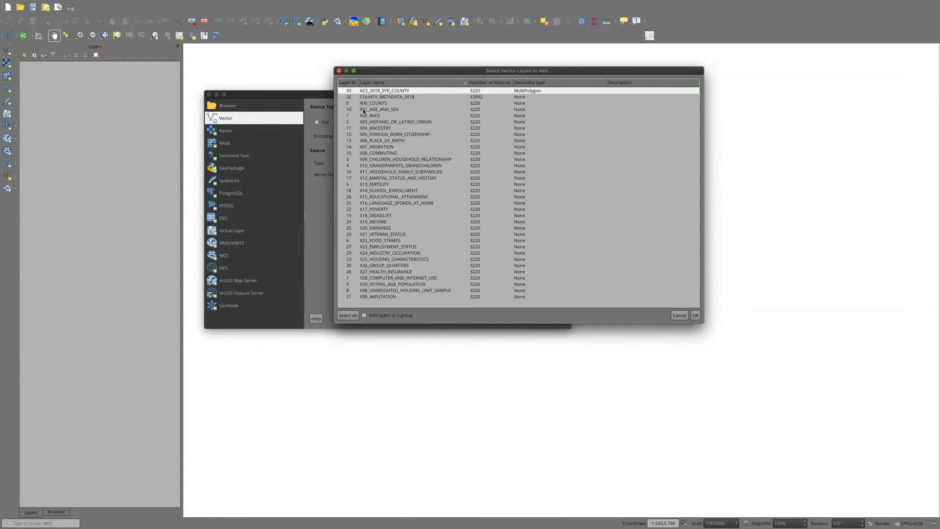
pyautogui.click(391, 111)
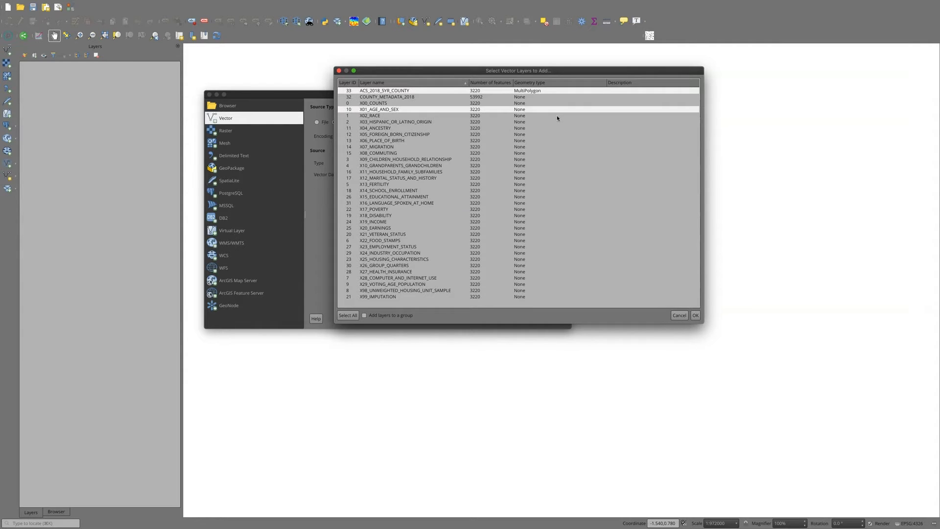
pyautogui.click(695, 316)
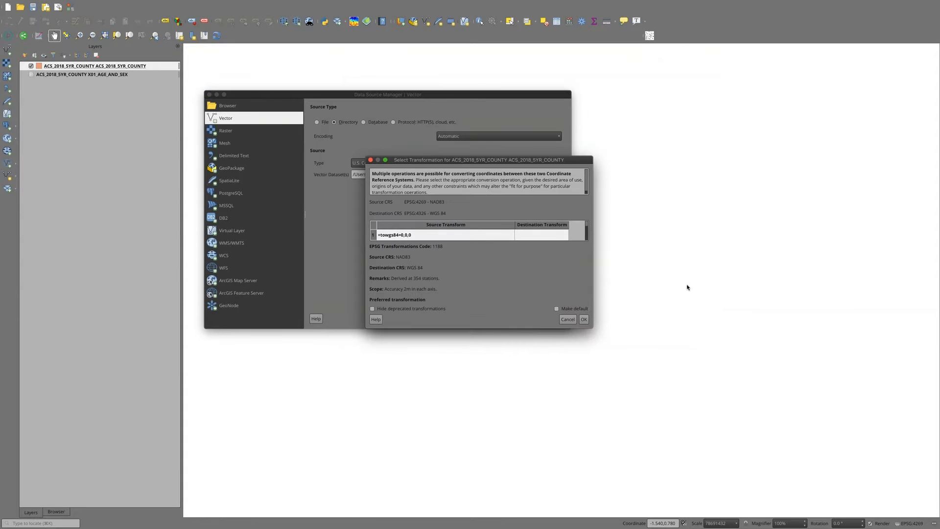
pyautogui.moveTo(414, 159); pyautogui.dragTo(412, 143)
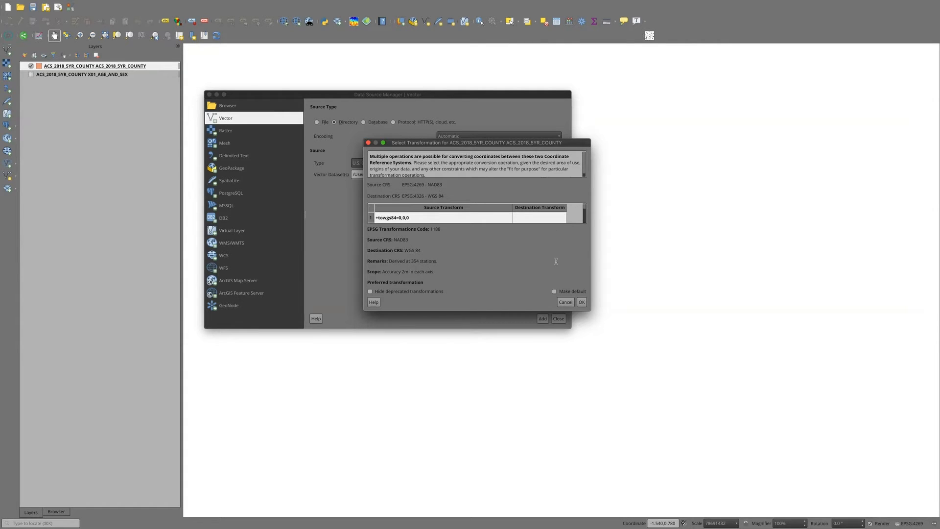
pyautogui.click(581, 302)
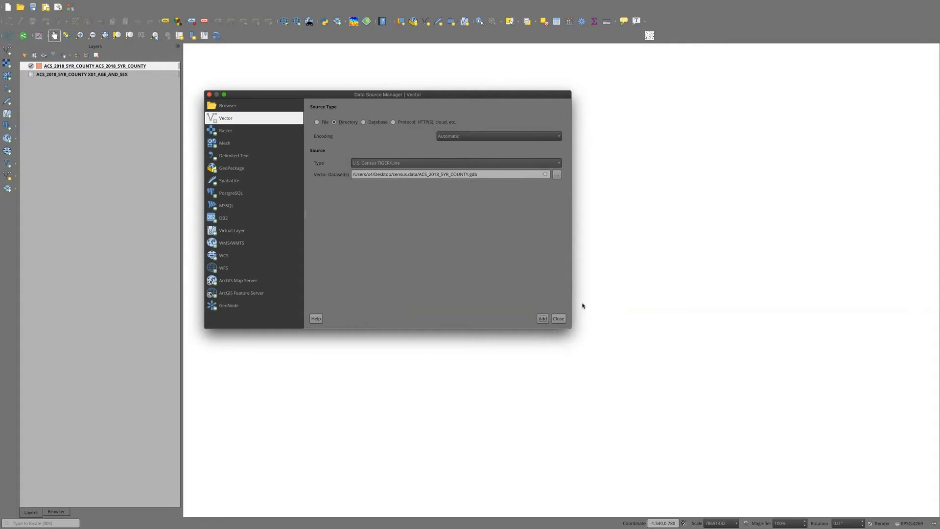
# - Close the data source manager without adding more layers and frame the contiguous United States on the map
pyautogui.click(543, 320)
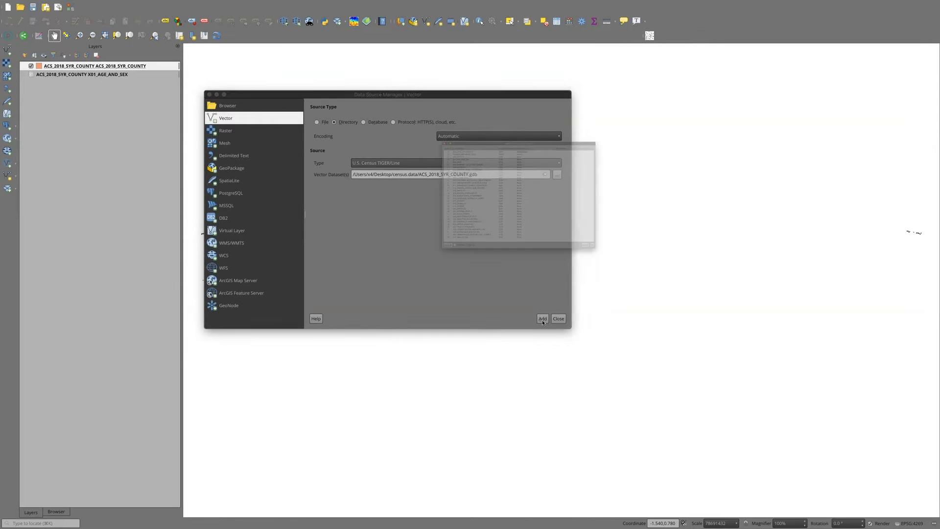
pyautogui.click(679, 315)
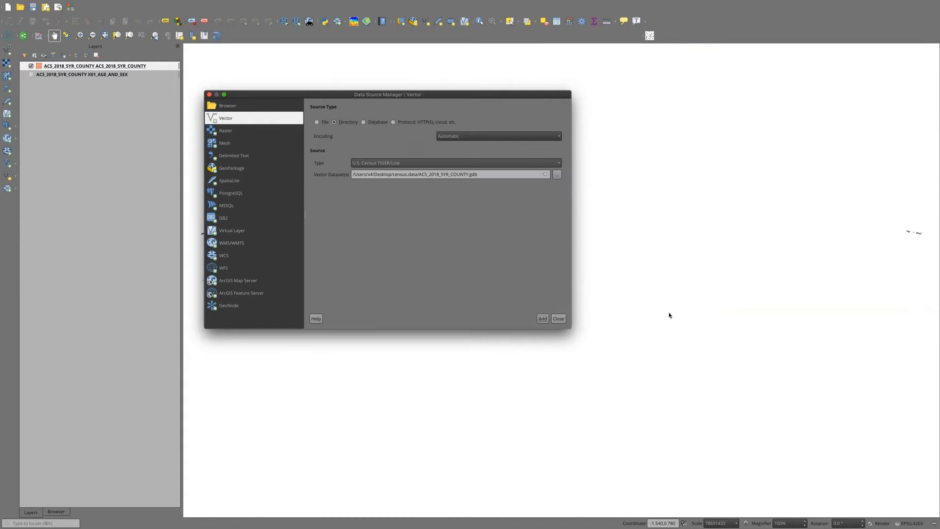
pyautogui.click(559, 319)
pyautogui.moveTo(377, 263); pyautogui.dragTo(471, 216)
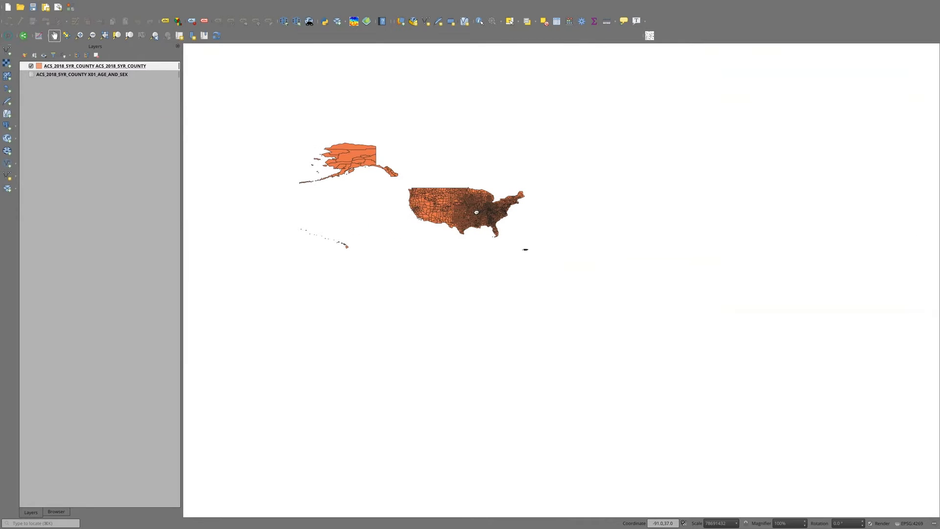
pyautogui.scroll(2, 470, 216)
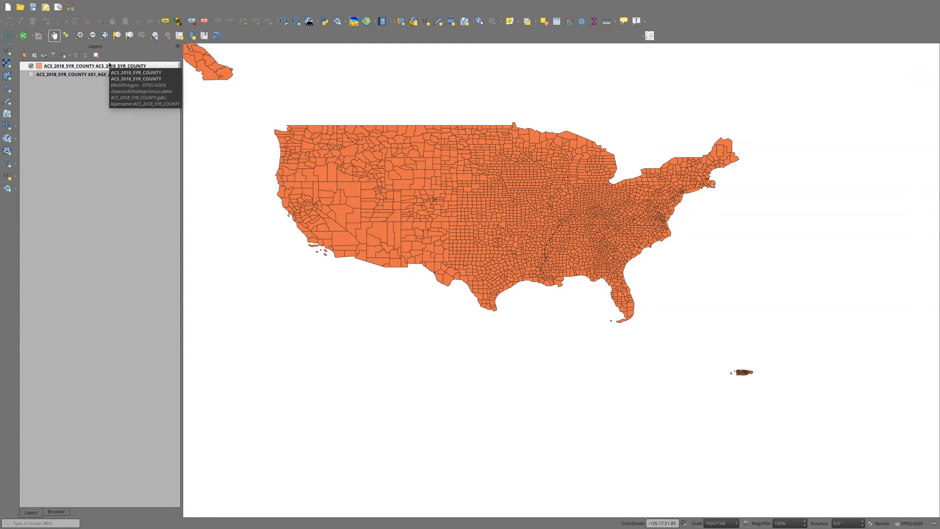
# - Open the attribute table of the ACS_2018_5YR_COUNTY polygon layer
pyautogui.click(88, 75)
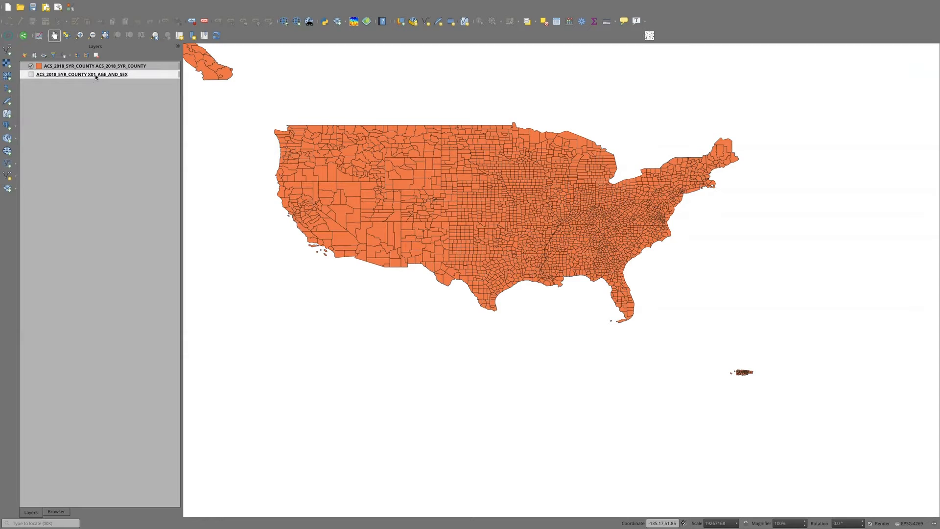
pyautogui.click(114, 67)
pyautogui.rightClick(115, 68)
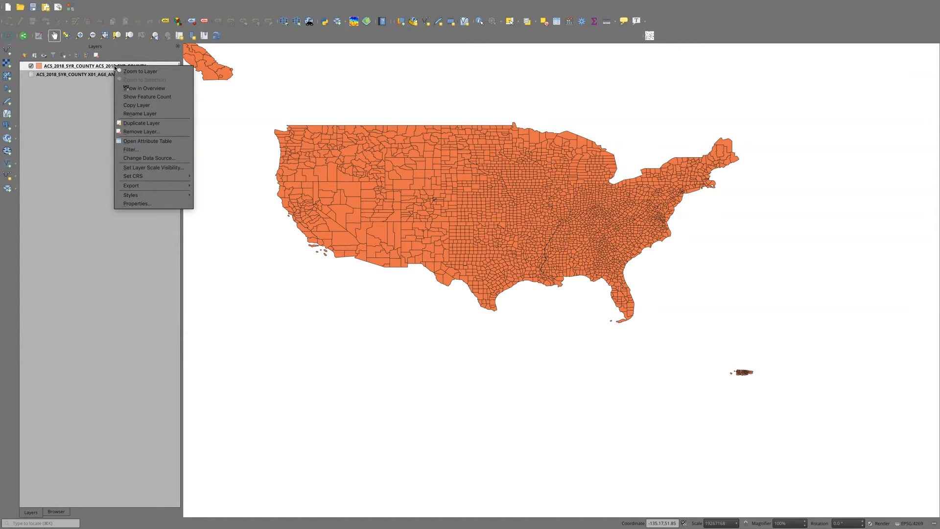
pyautogui.click(145, 142)
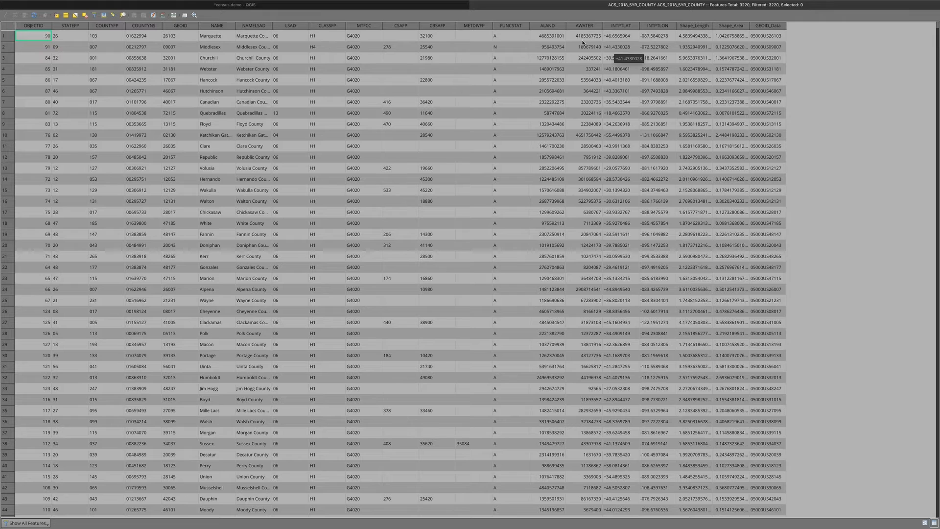
# - Sort the county attribute table by the ALAND field and look over its GEOID_Data column
pyautogui.click(545, 27)
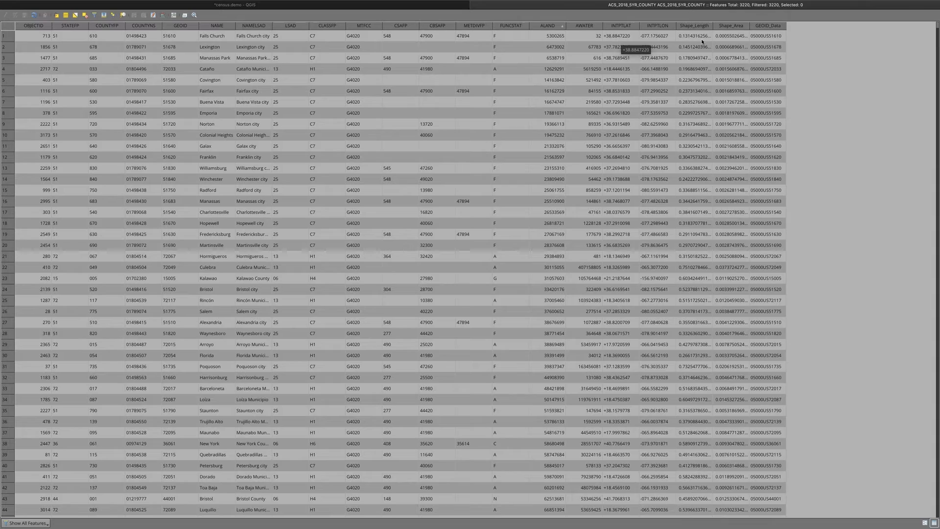
pyautogui.click(777, 26)
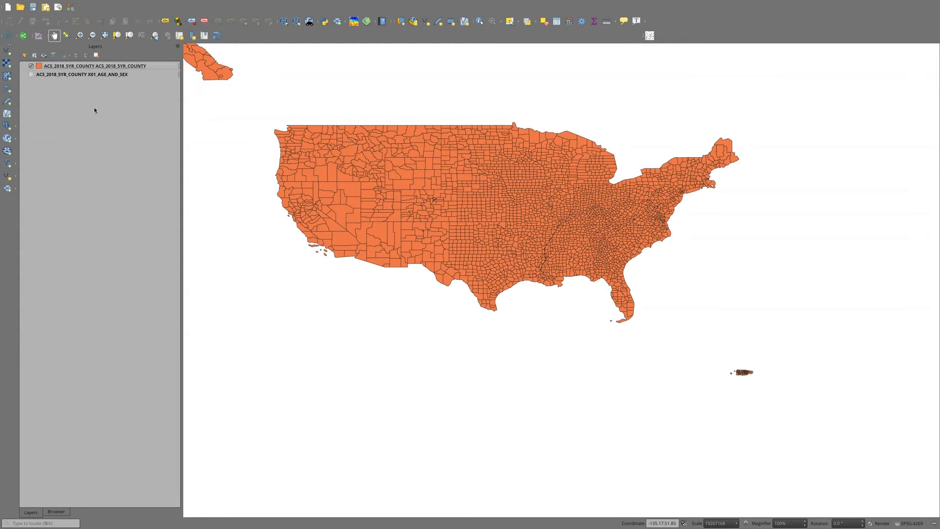
# - Start exporting the ACS_2018_5YR_COUNTY polygon layer's features in ESRI Shapefile format
pyautogui.rightClick(116, 68)
pyautogui.moveTo(157, 186)
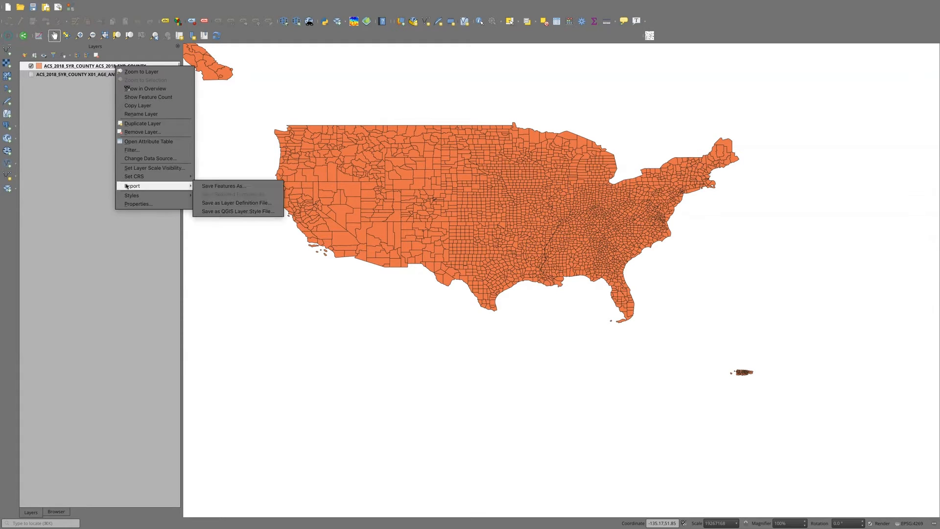
pyautogui.click(221, 188)
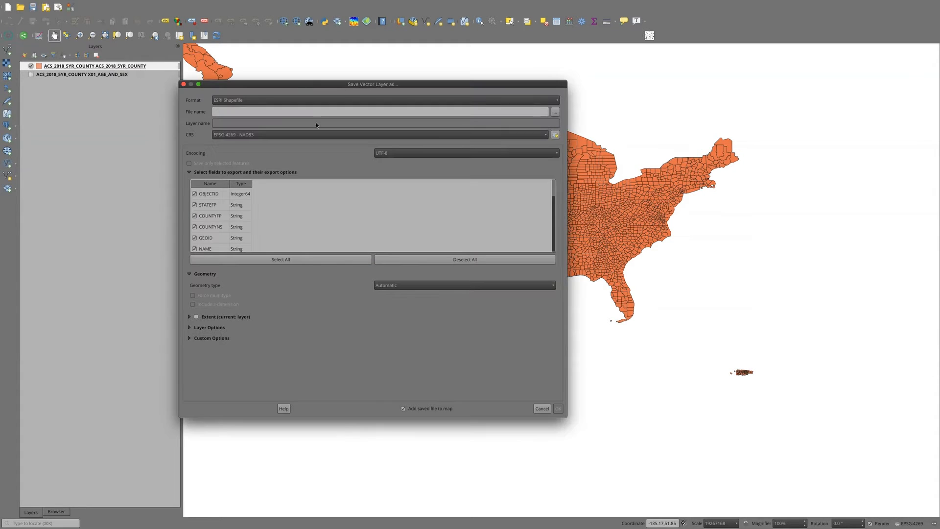
pyautogui.click(291, 101)
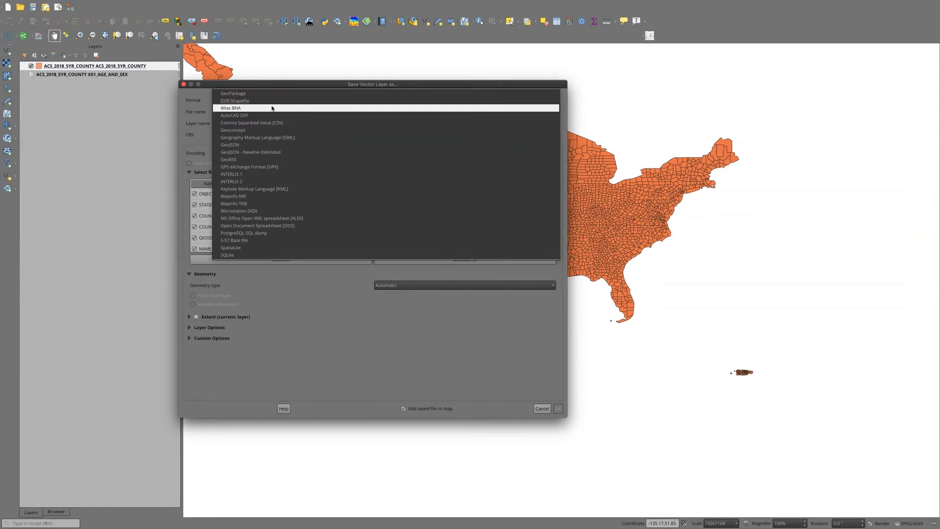
pyautogui.click(244, 101)
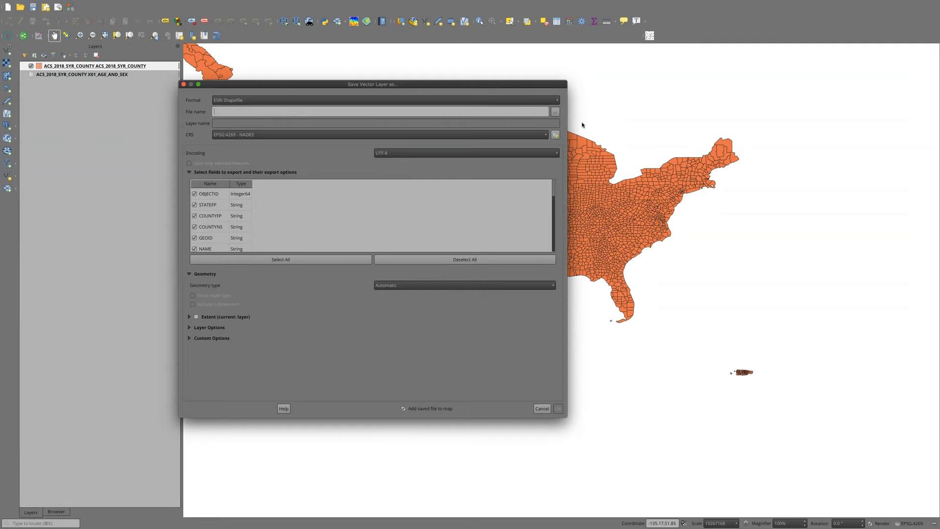
# - Set the shapefile's output to acs.geo.2018 in the demo.exports folder inside census.data
pyautogui.click(555, 112)
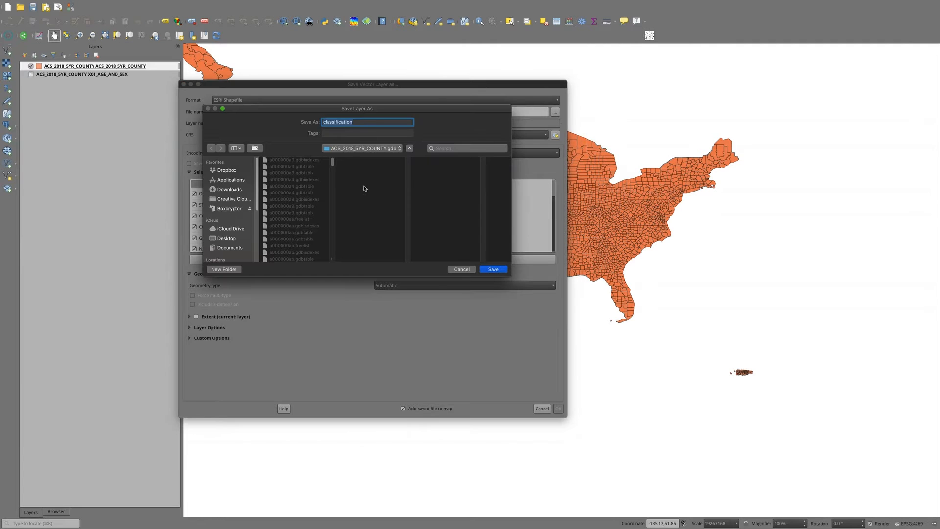
pyautogui.click(348, 149)
pyautogui.click(353, 156)
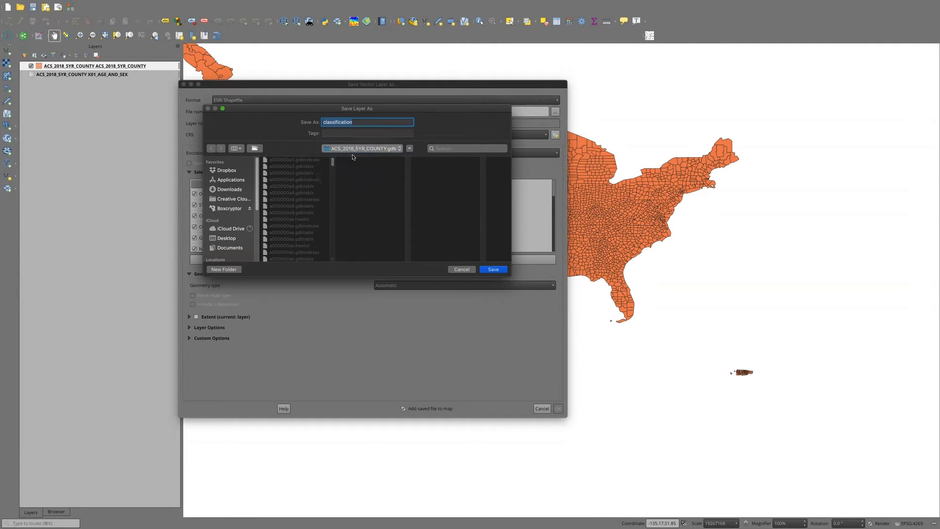
pyautogui.click(359, 180)
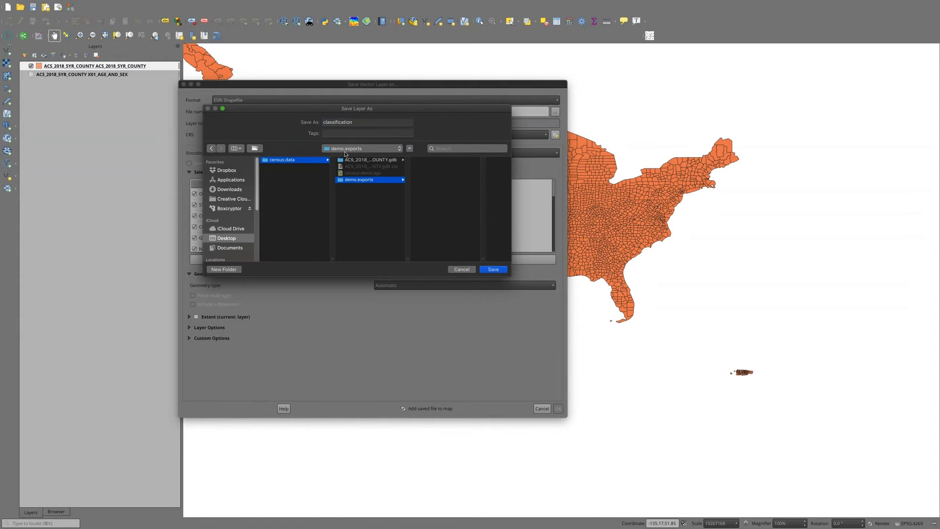
pyautogui.doubleClick(361, 122)
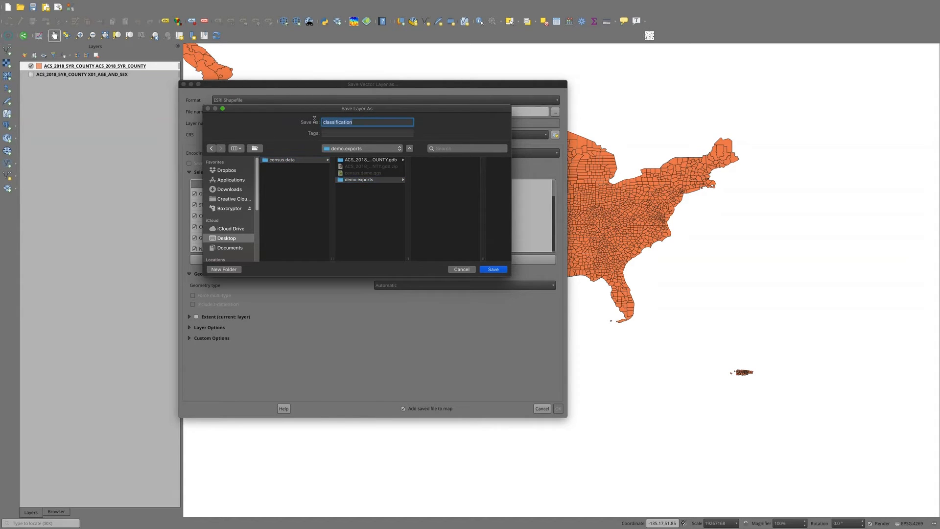
pyautogui.write('acs.geo.2018')
pyautogui.press('Return')
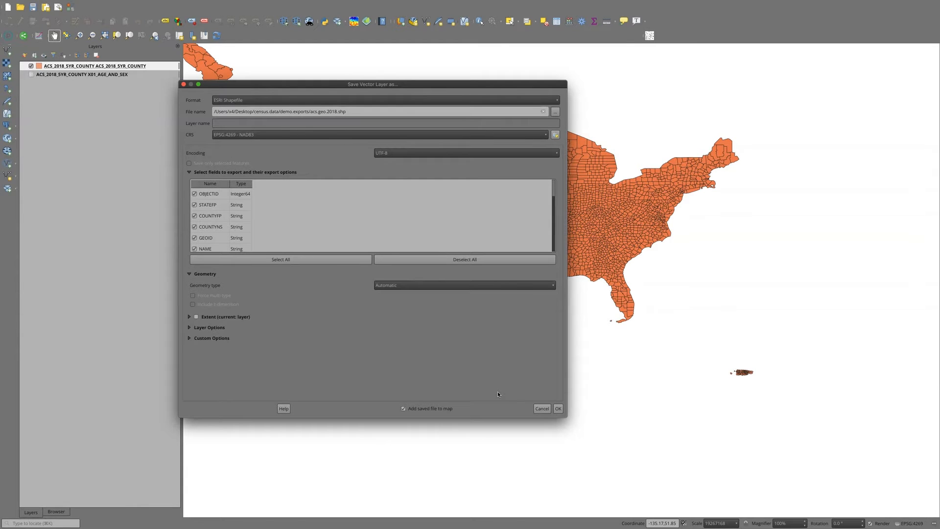
# - Review the fields to export and run the shapefile export with all fields, adding the saved file to the map
pyautogui.scroll(-5, 233, 235)
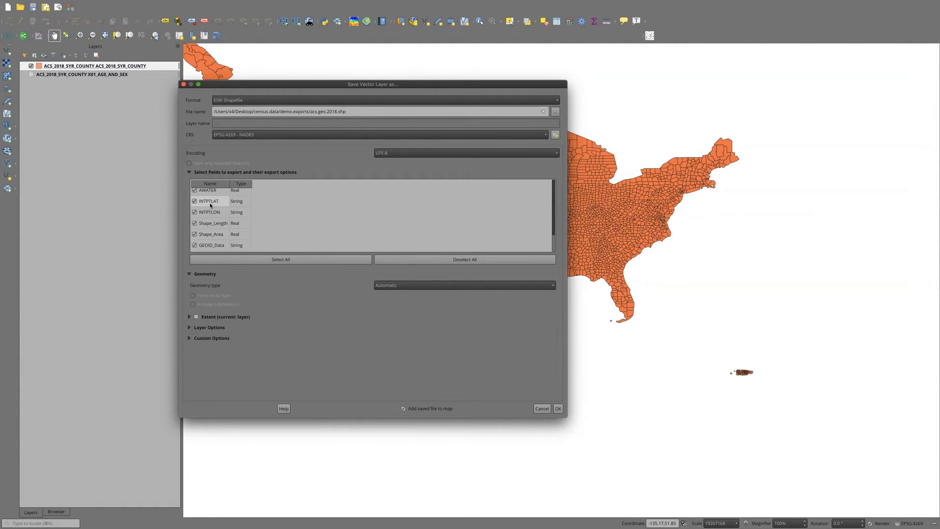
pyautogui.scroll(5, 210, 205)
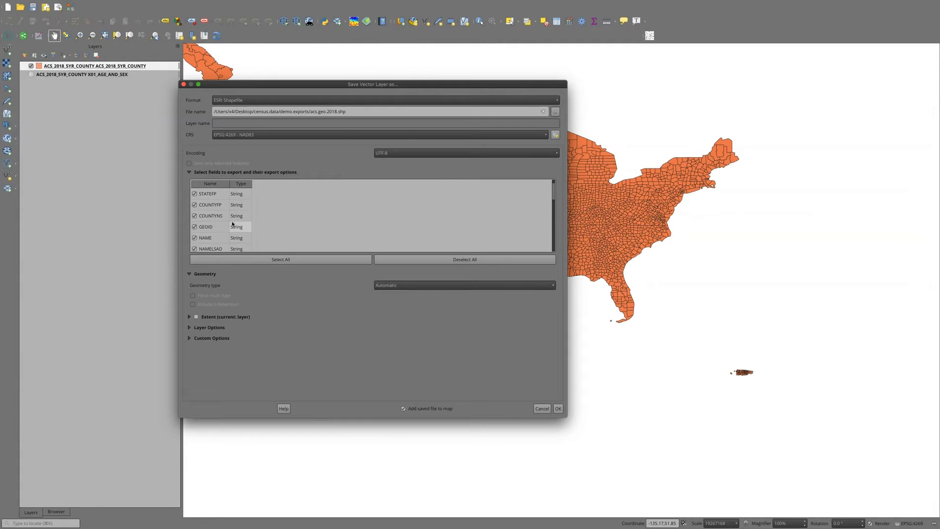
pyautogui.scroll(1, 232, 223)
pyautogui.click(558, 408)
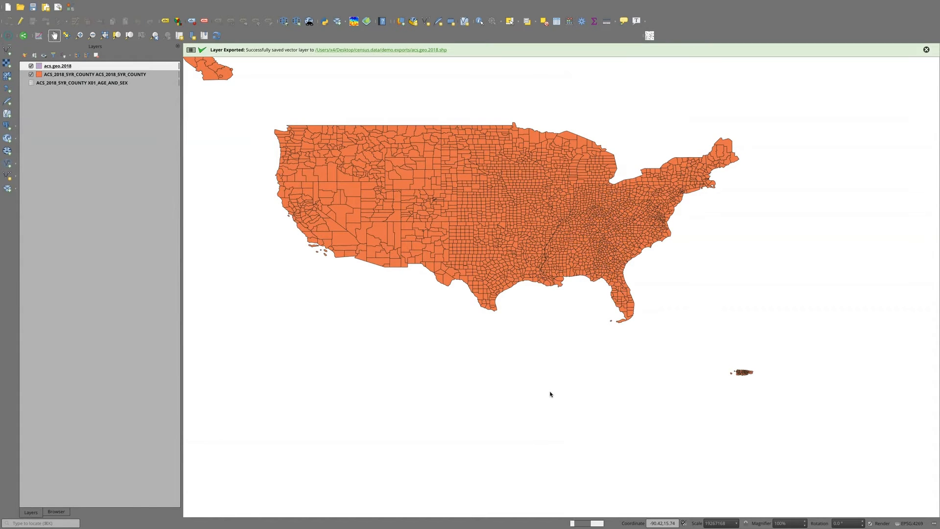
# - Remove the original ACS_2018_5YR_COUNTY polygon layer from the project and save the project
pyautogui.rightClick(113, 74)
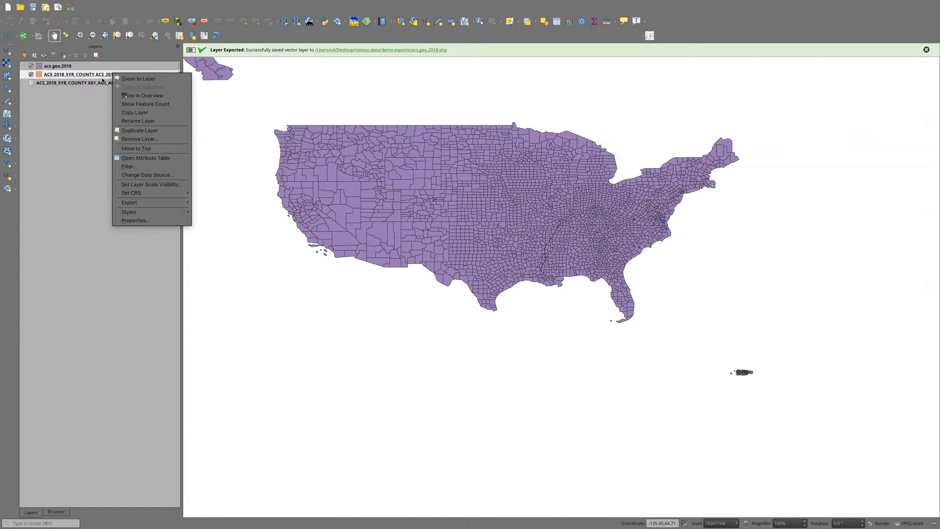
pyautogui.click(141, 139)
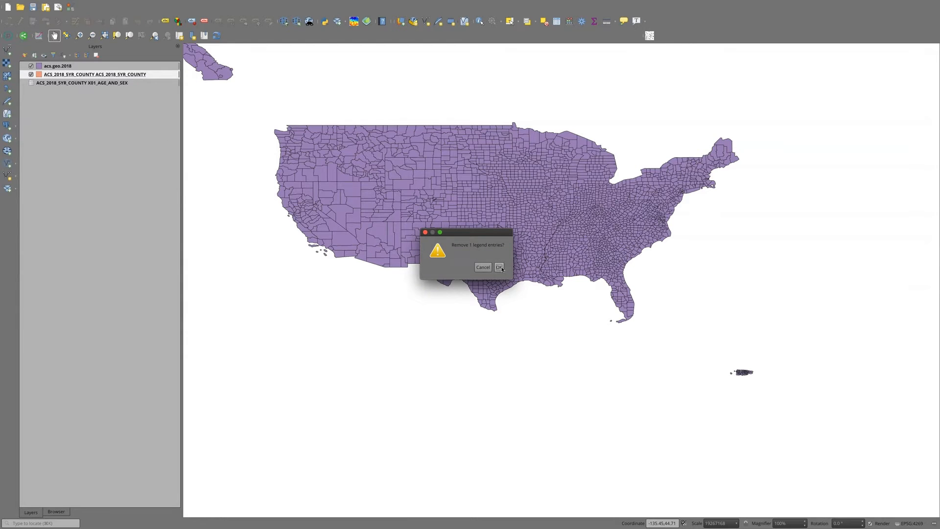
pyautogui.click(504, 267)
pyautogui.moveTo(108, 1)
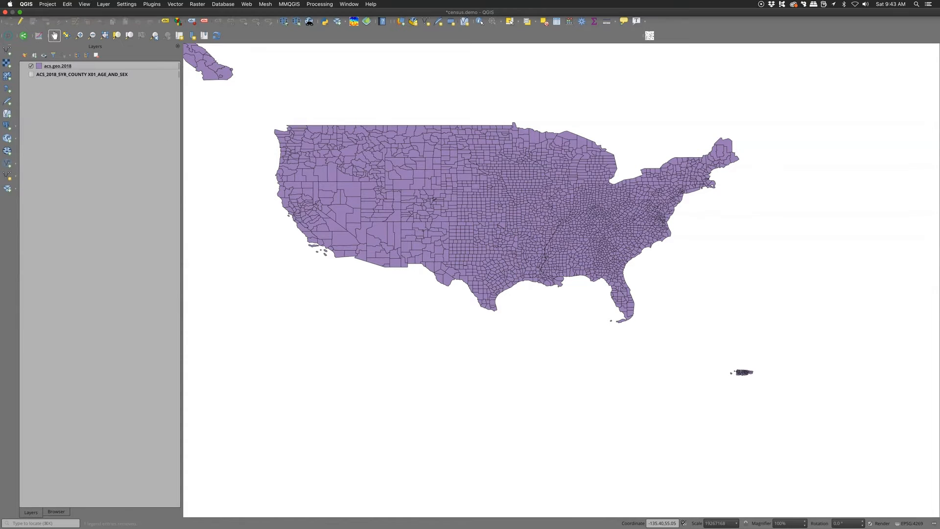
pyautogui.press('super+s')
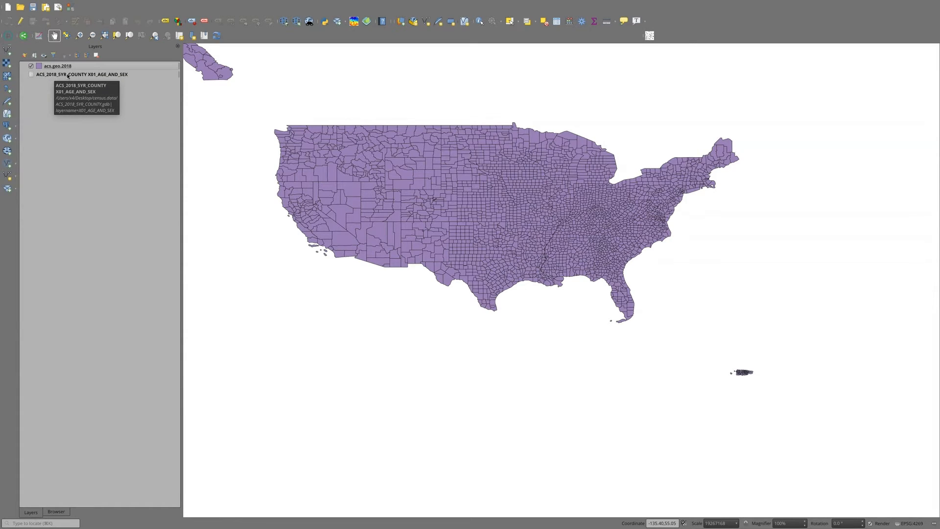
# - Start exporting the X01_AGE_AND_SEX table's features in Comma Separated Value [CSV] format
pyautogui.click(67, 75)
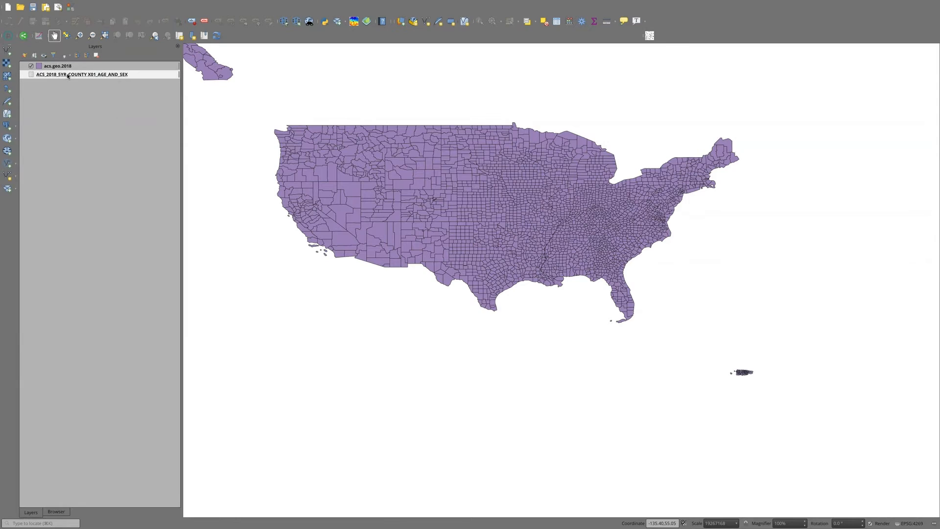
pyautogui.rightClick(95, 77)
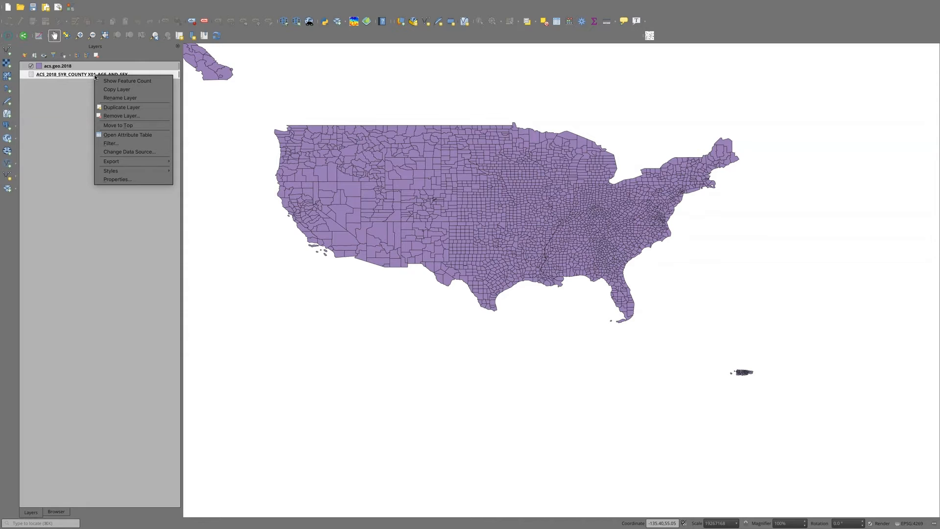
pyautogui.moveTo(119, 162)
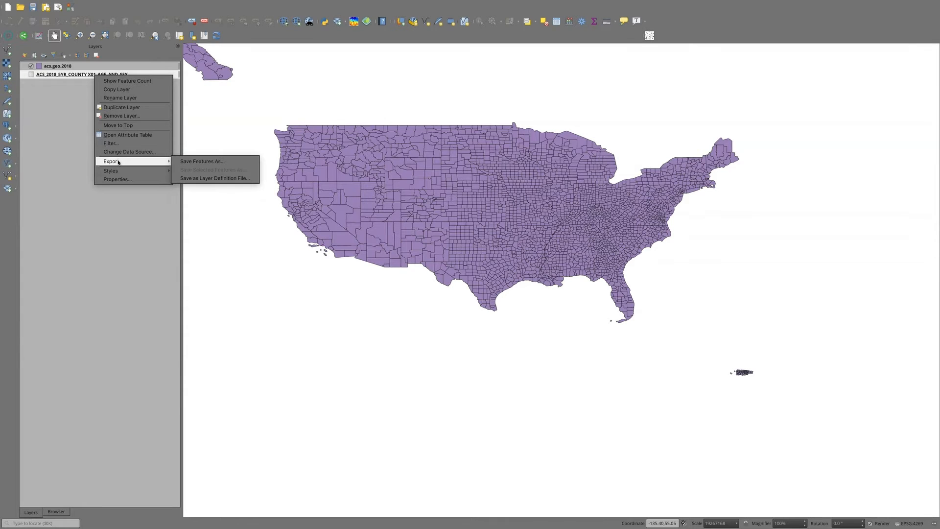
pyautogui.click(193, 162)
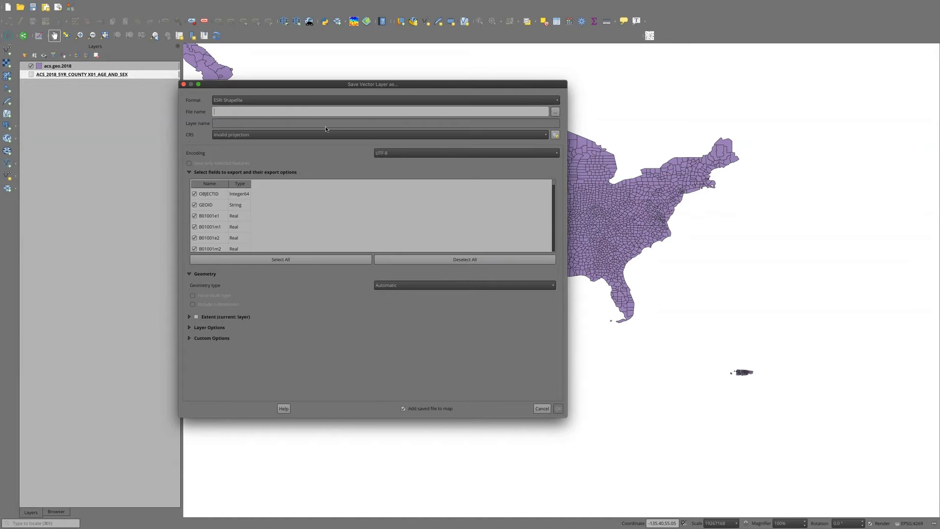
pyautogui.click(525, 115)
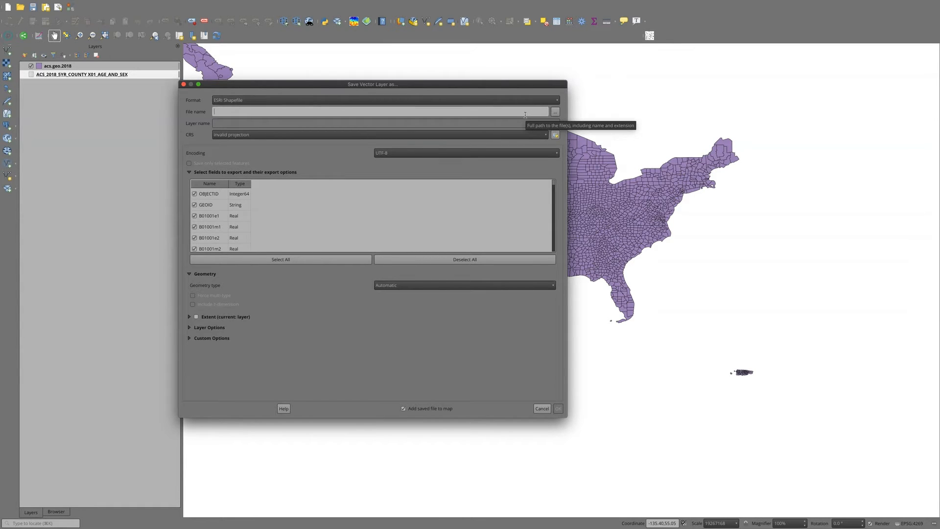
pyautogui.click(480, 101)
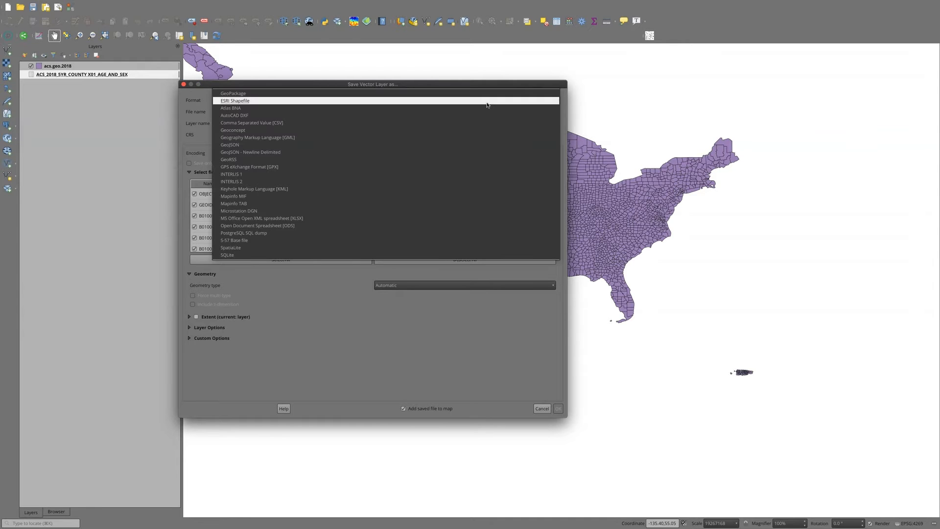
pyautogui.click(268, 123)
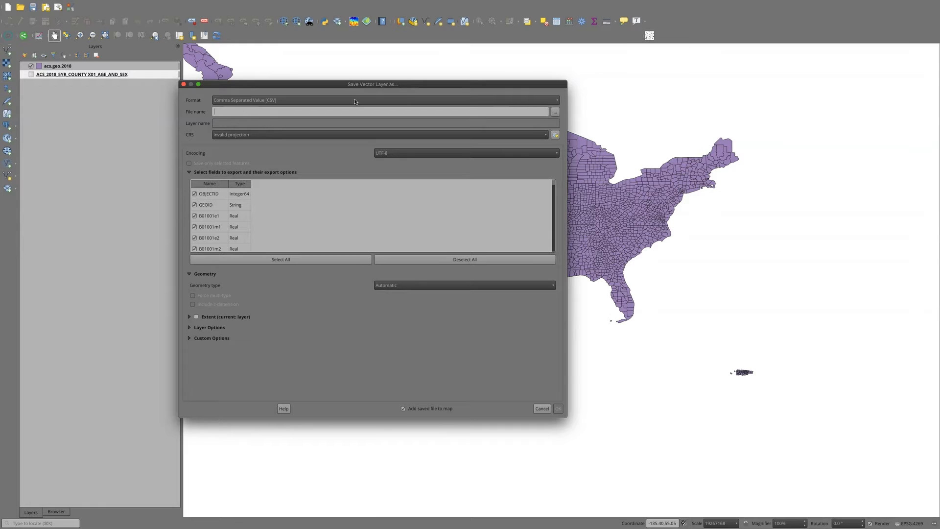
# - Set the CSV output file to acs.table.sex.age.2018 in the demo.exports folder
pyautogui.click(555, 111)
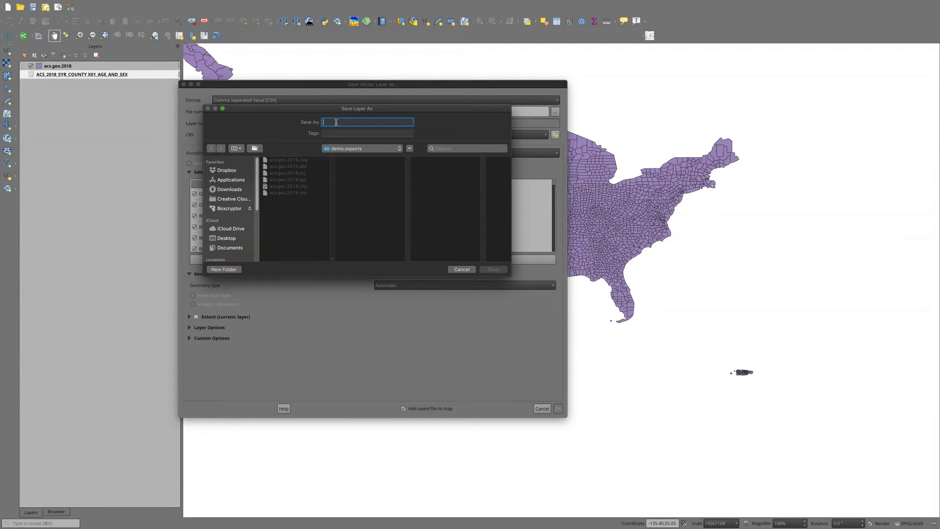
pyautogui.write('acs.table.sex.age.2018')
pyautogui.click(488, 272)
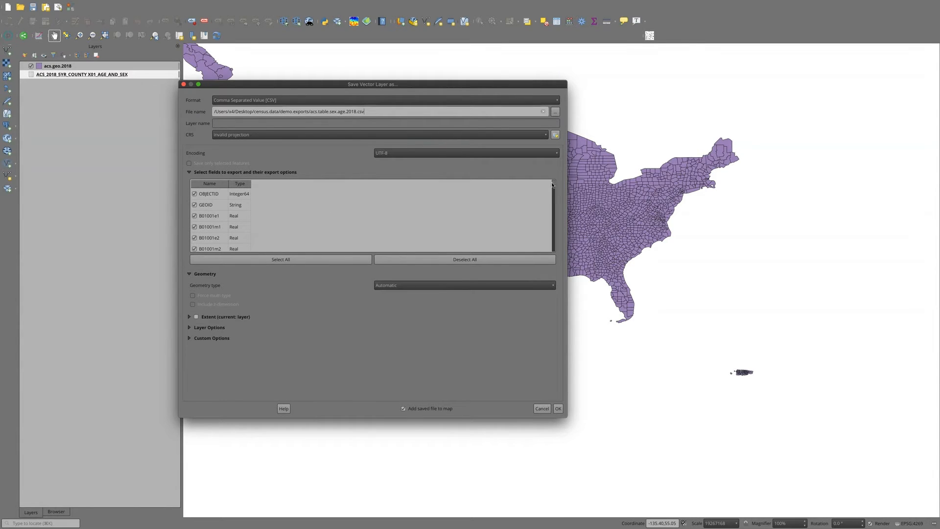
# - Limit the exported fields to OBJECTID, GEOID, B01001e1 and B01001e2, leaving all others out
pyautogui.scroll(-10, 552, 186)
pyautogui.moveTo(553, 188)
pyautogui.mouseDown()
pyautogui.moveTo(550, 253)
pyautogui.moveTo(555, 182)
pyautogui.mouseUp()
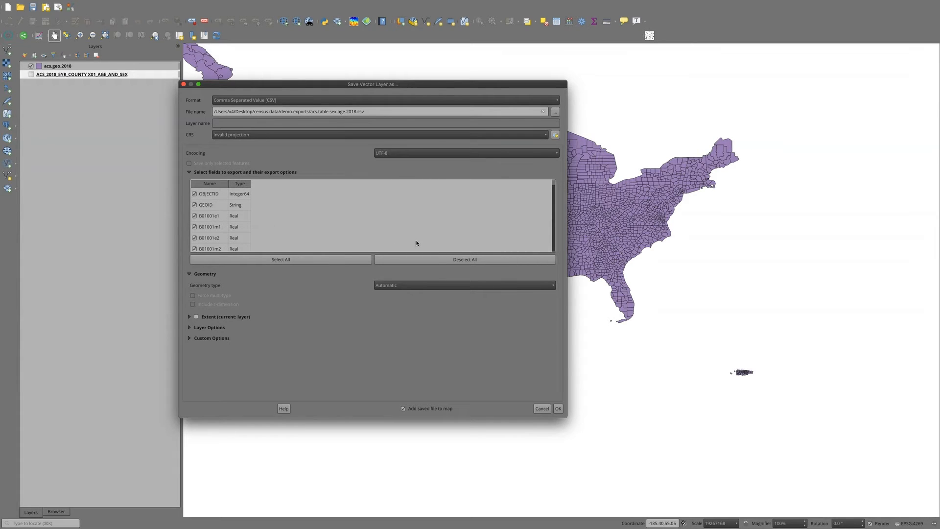
pyautogui.click(465, 261)
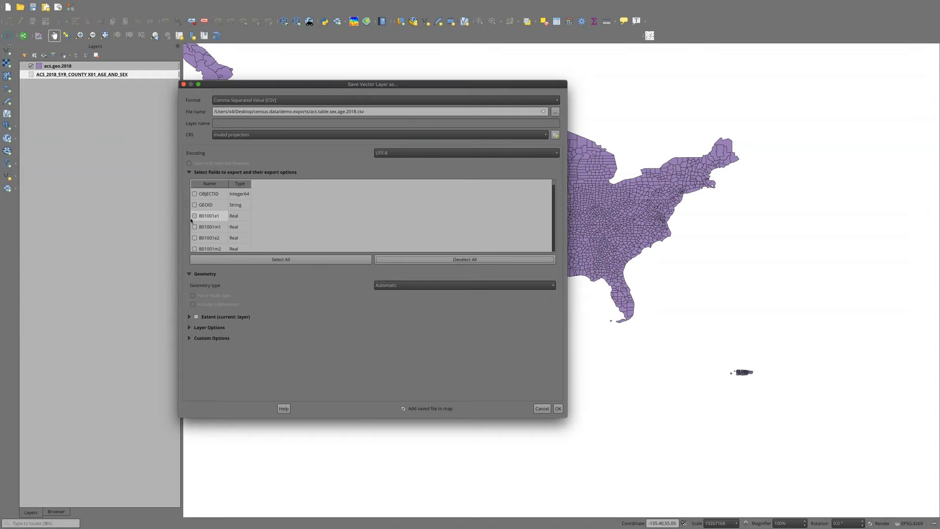
pyautogui.click(194, 193)
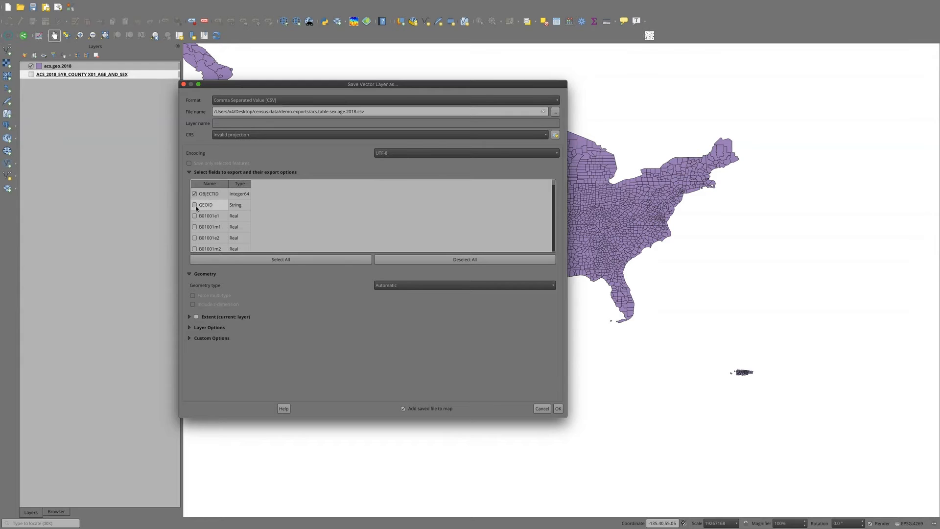
pyautogui.click(194, 205)
pyautogui.click(194, 217)
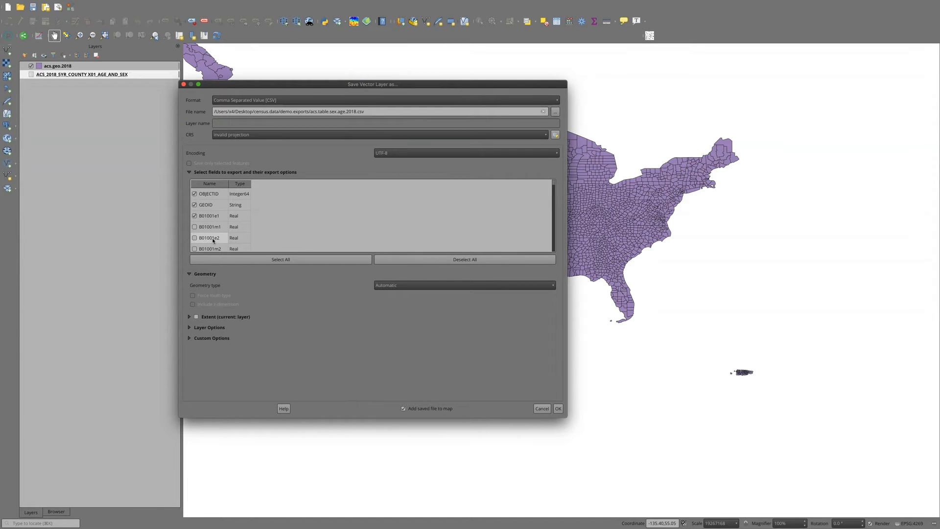
pyautogui.click(194, 238)
# - Set the geometry type to No geometry and run the CSV export of the age-and-sex table
pyautogui.click(414, 287)
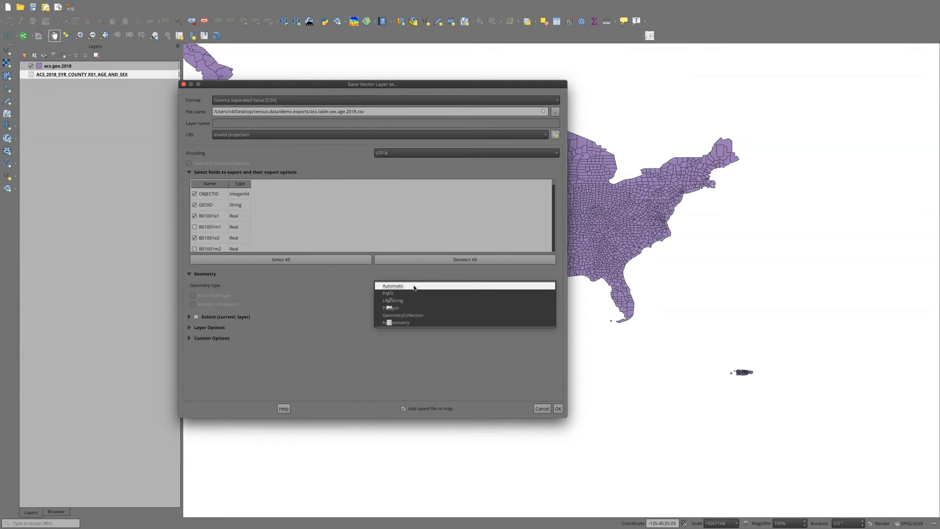
pyautogui.click(407, 323)
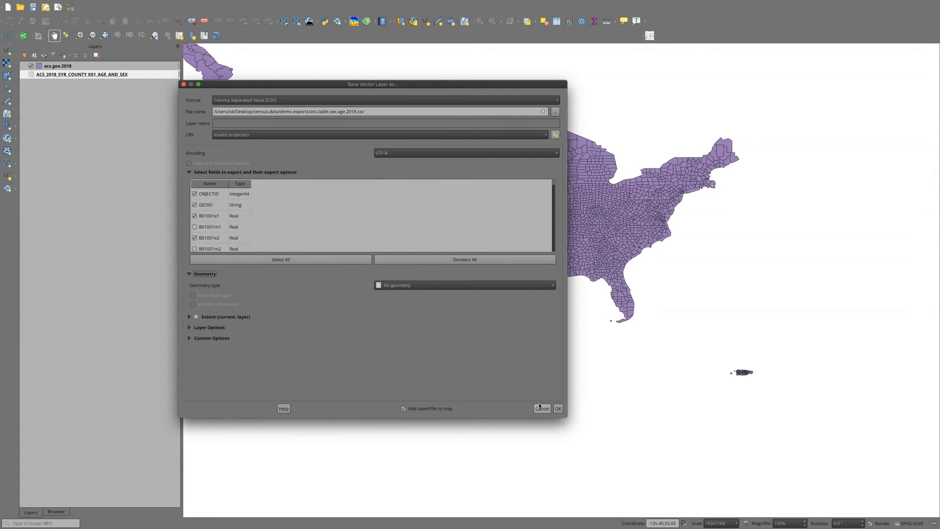
pyautogui.click(558, 409)
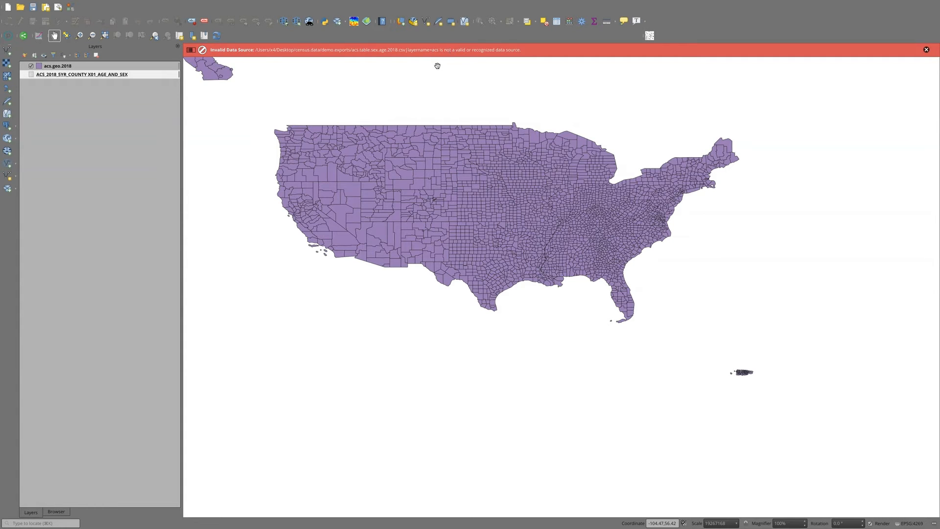
pyautogui.click(105, 132)
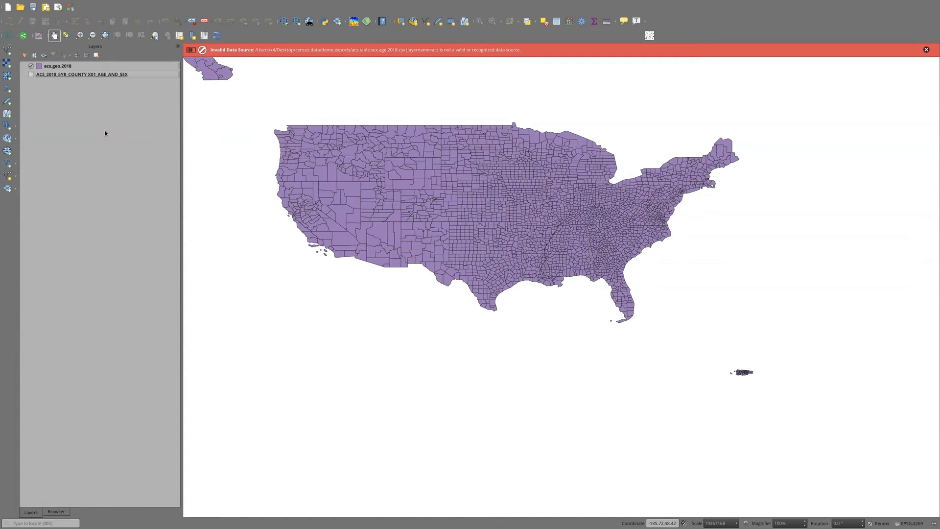
# - Remove the ACS_2018_5YR_COUNTY X01_AGE_AND_SEX table from the project
pyautogui.rightClick(76, 77)
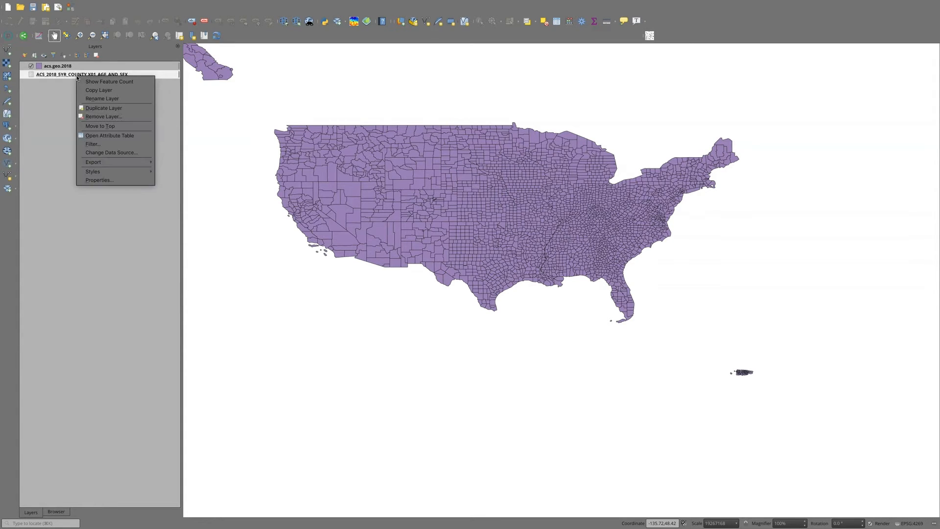
pyautogui.click(93, 117)
pyautogui.click(495, 266)
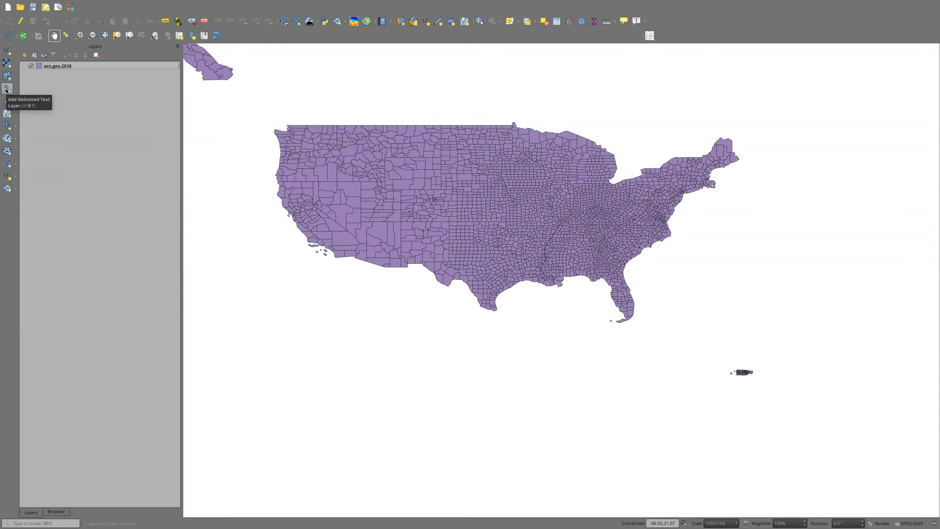
# - Add acs.table.sex.age.2018.csv from the demo.exports folder as a comma-separated delimited text layer with no geometry
pyautogui.click(7, 90)
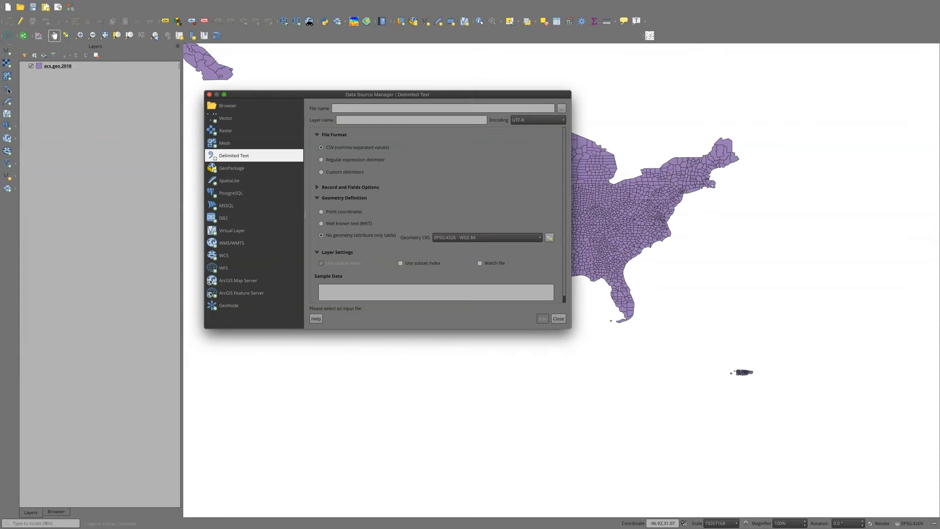
pyautogui.click(562, 109)
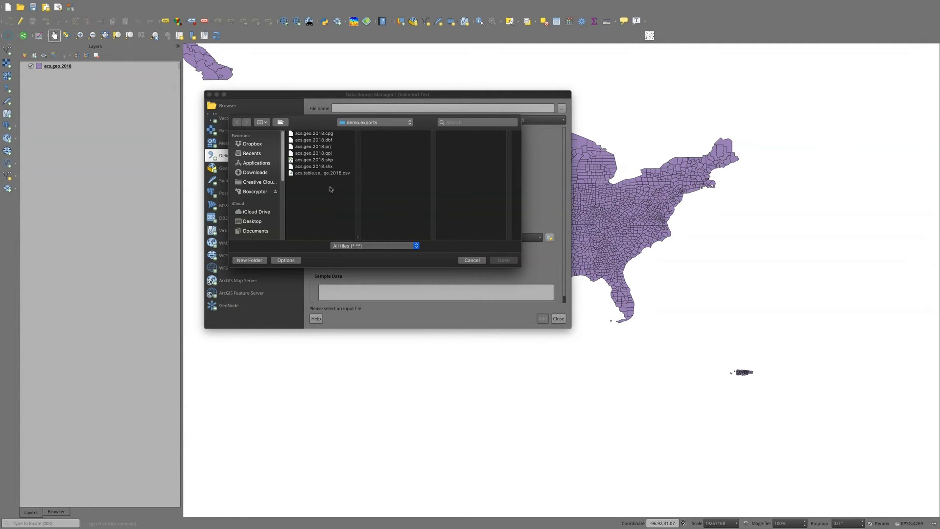
pyautogui.click(323, 174)
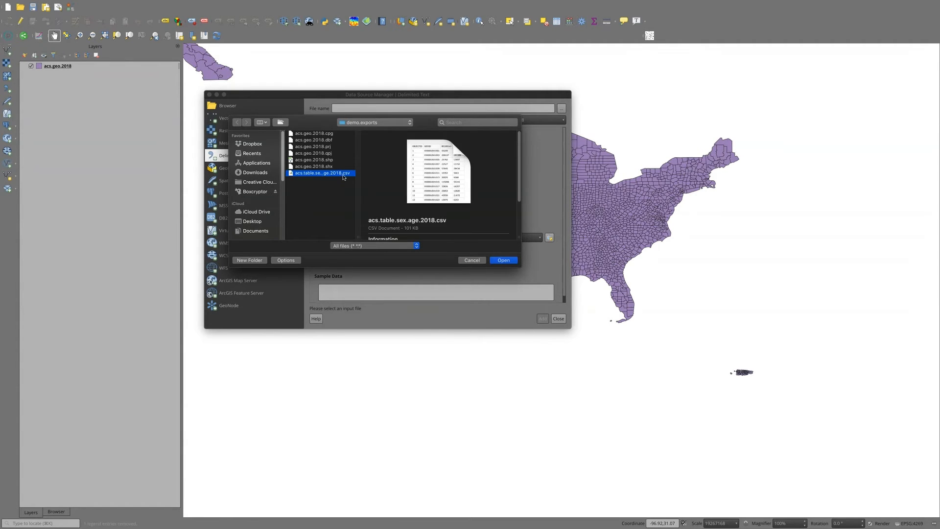
pyautogui.click(507, 259)
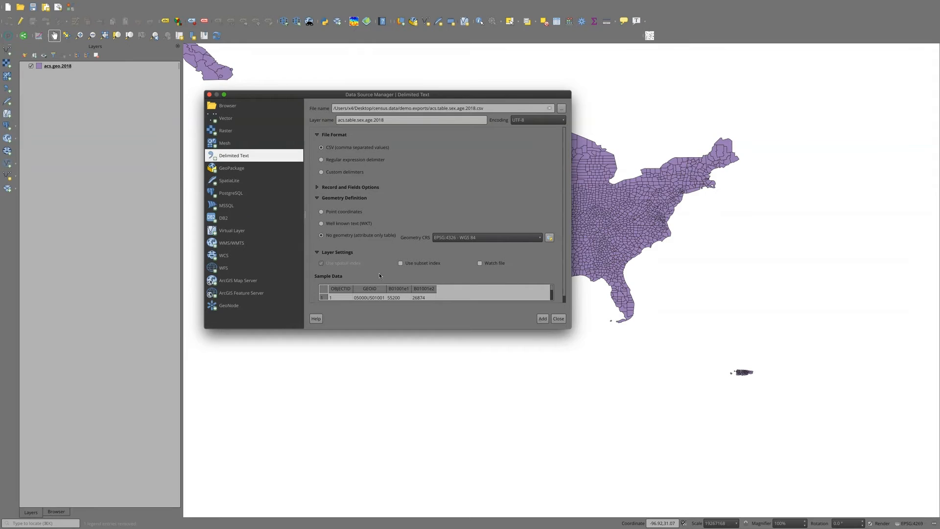
pyautogui.scroll(-1, 563, 243)
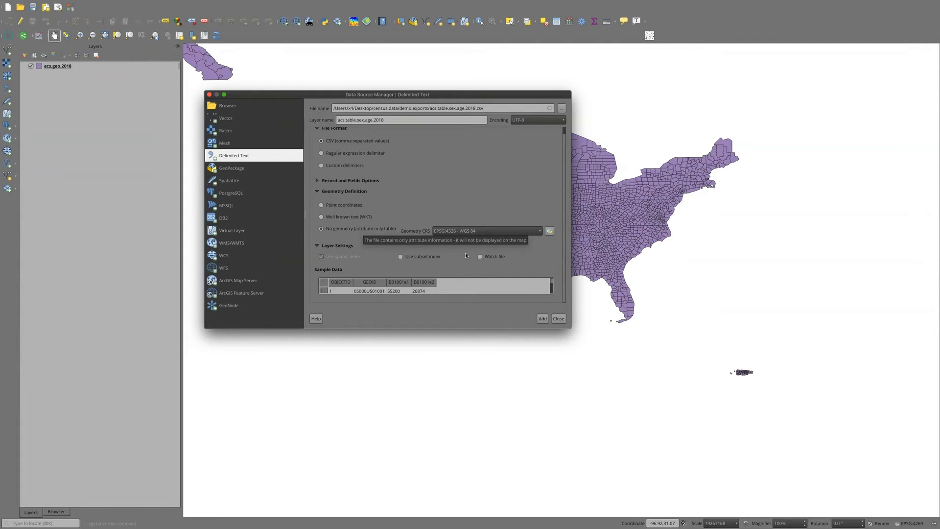
pyautogui.click(542, 319)
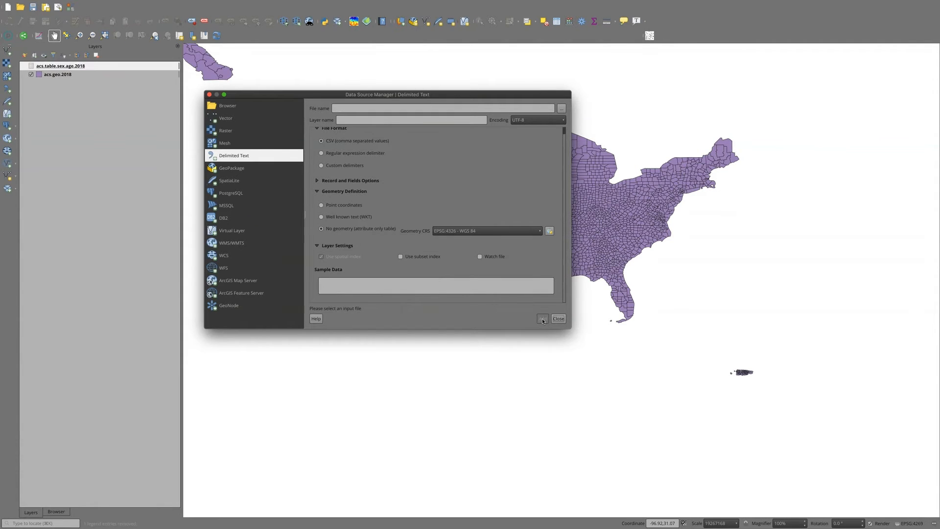
pyautogui.click(558, 319)
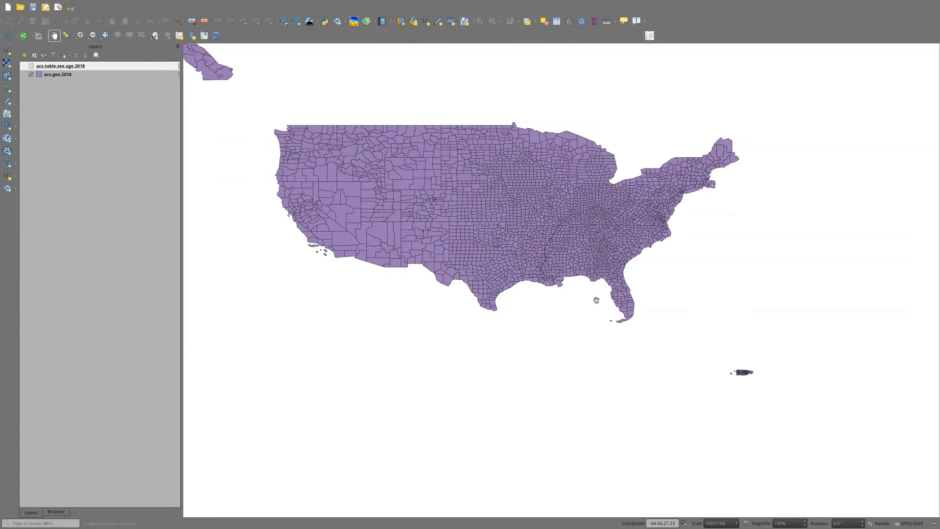
# - Start a new virtual field named pct.male of type Decimal number (double) in the acs.table.sex.age.2018 attribute table
pyautogui.rightClick(67, 68)
pyautogui.click(100, 118)
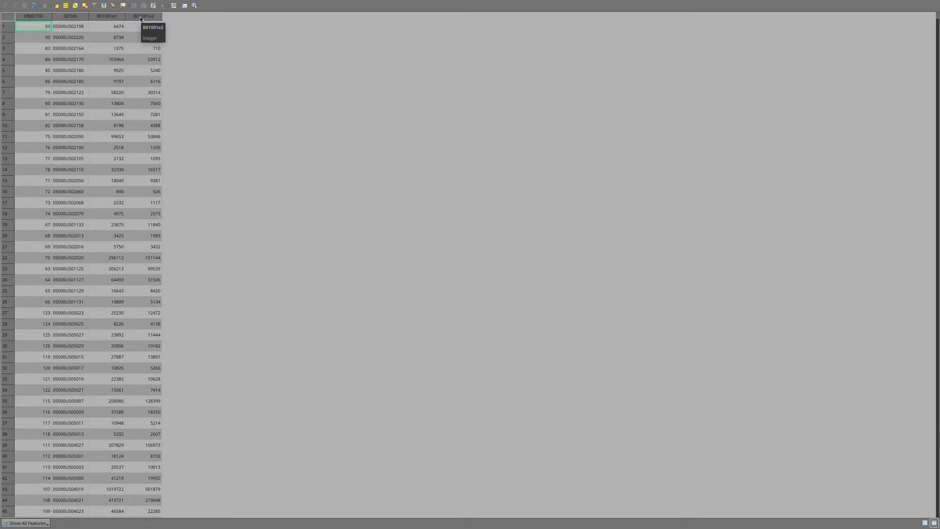
pyautogui.click(163, 7)
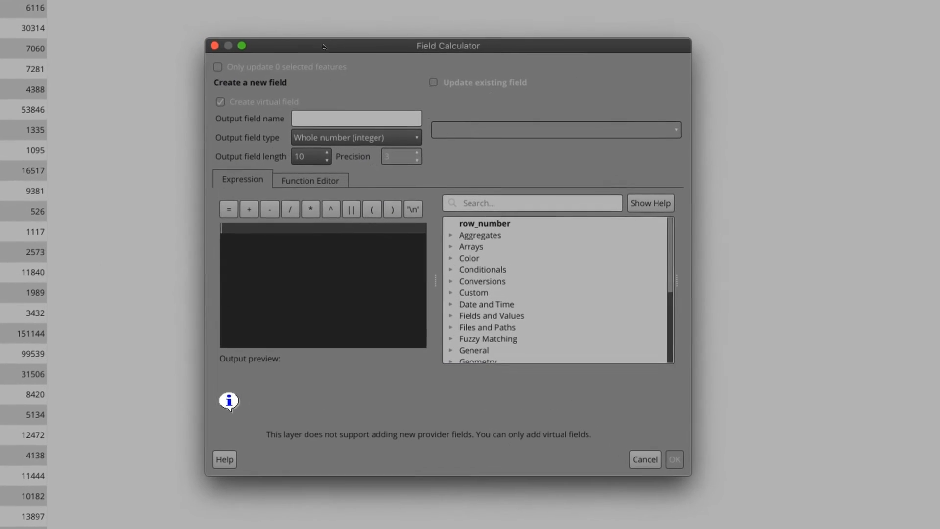
pyautogui.moveTo(323, 46); pyautogui.dragTo(323, 17)
pyautogui.click(332, 90)
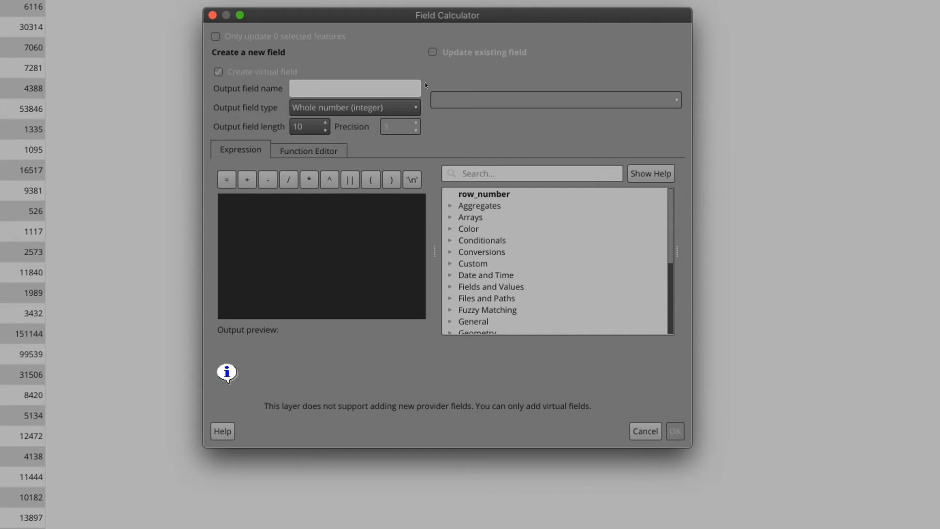
pyautogui.write('pct.male')
pyautogui.click(372, 108)
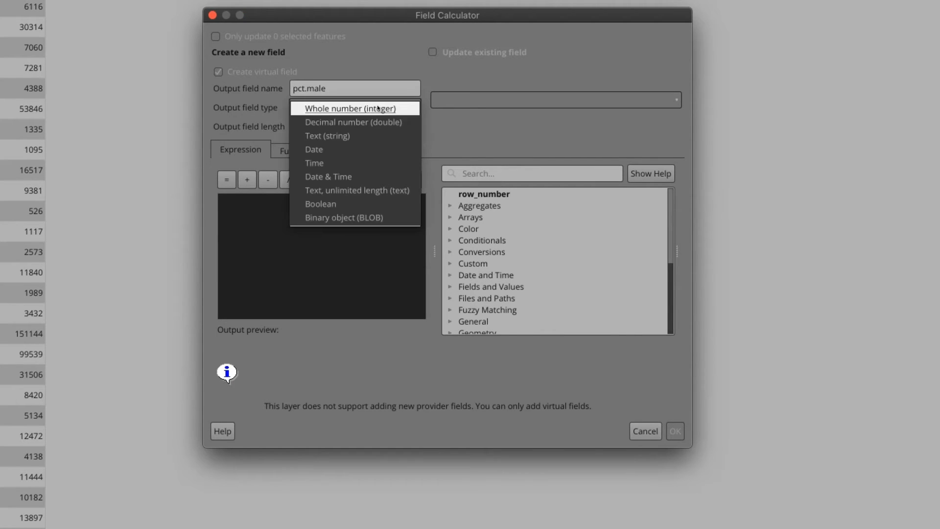
pyautogui.click(324, 124)
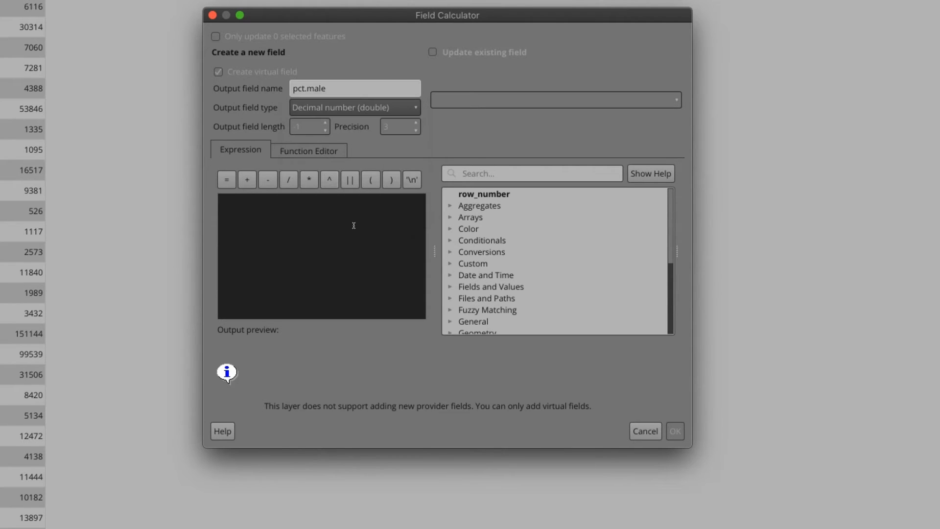
# - Calculate the pct.male field with the expression "B01001e2" / "B01001e1" * 100
pyautogui.doubleClick(509, 287)
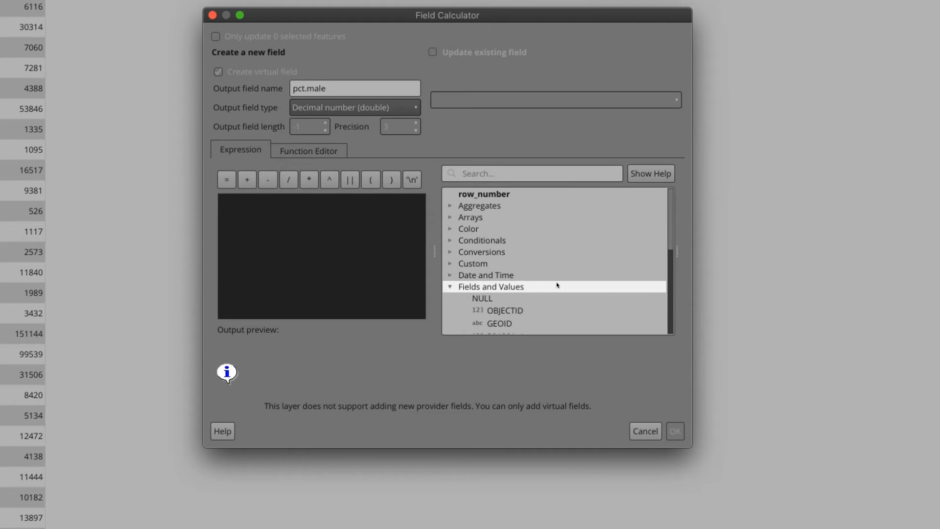
pyautogui.scroll(-2, 557, 285)
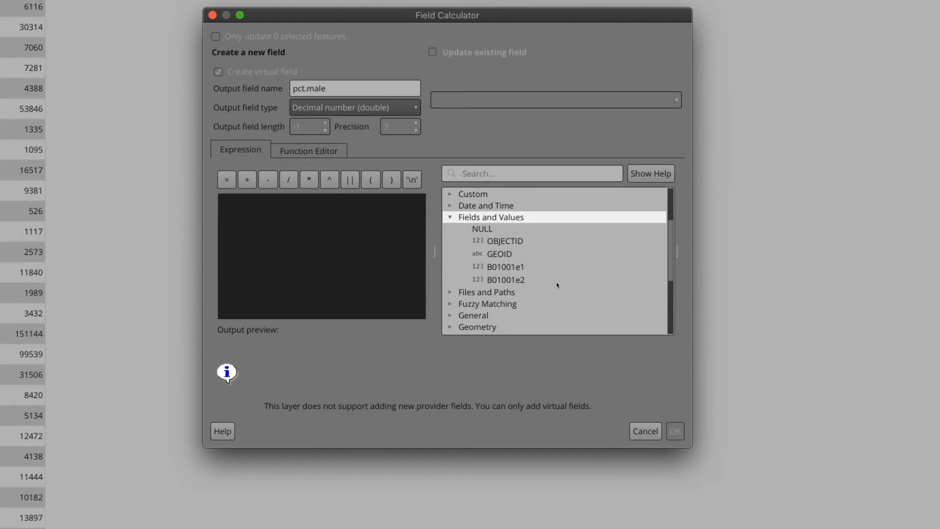
pyautogui.doubleClick(507, 280)
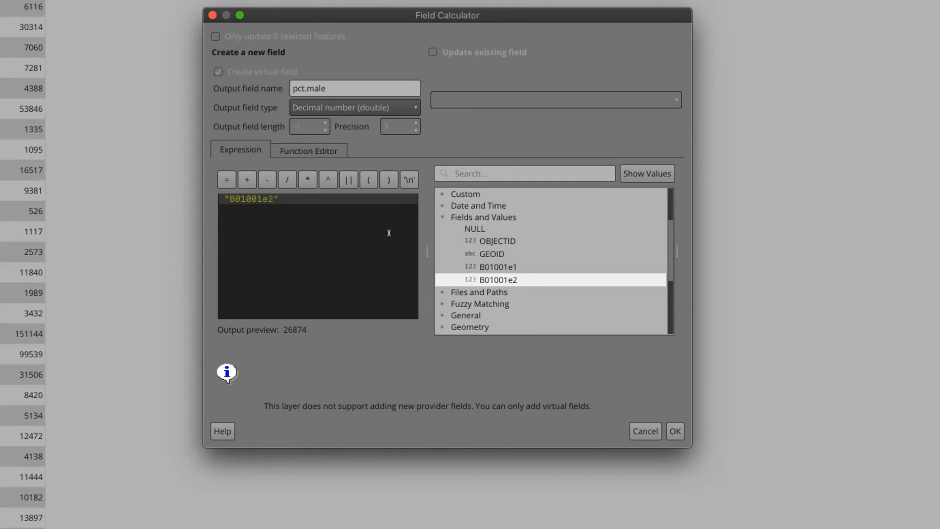
pyautogui.write('/')
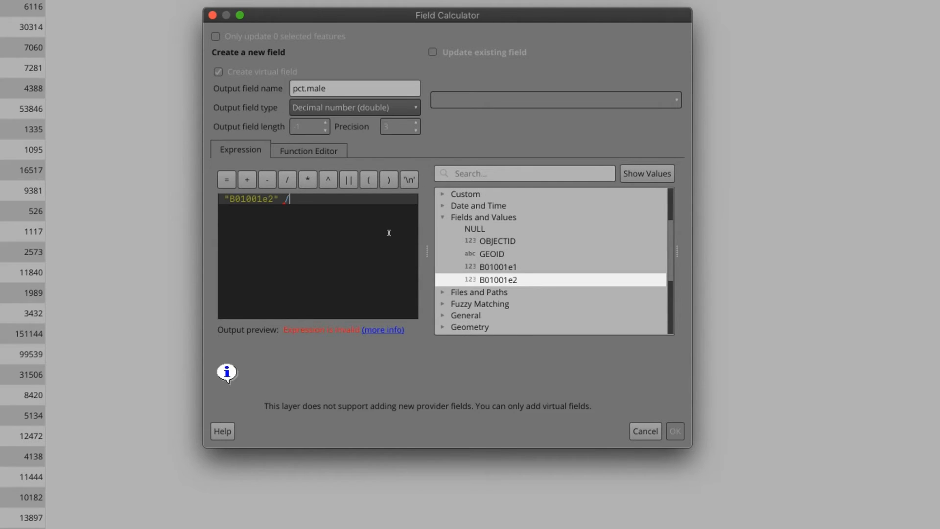
pyautogui.doubleClick(489, 266)
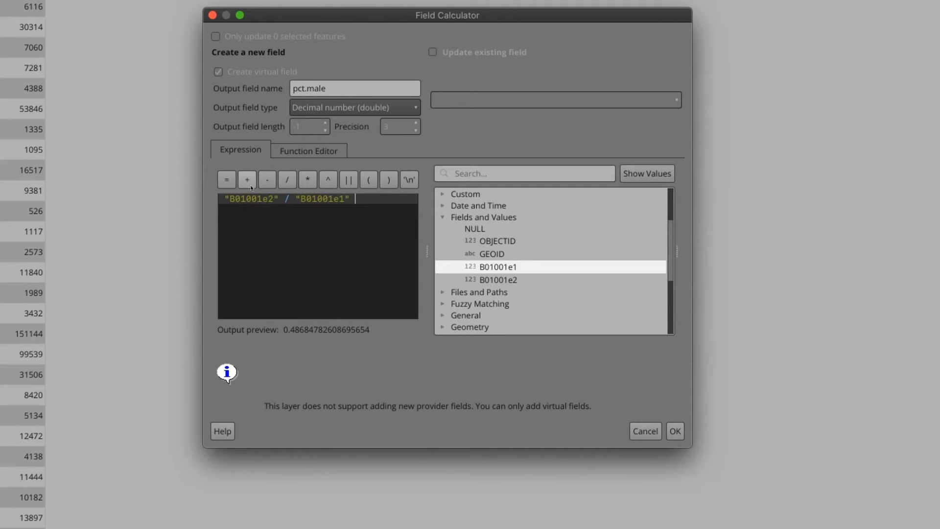
pyautogui.click(308, 180)
pyautogui.write('1')
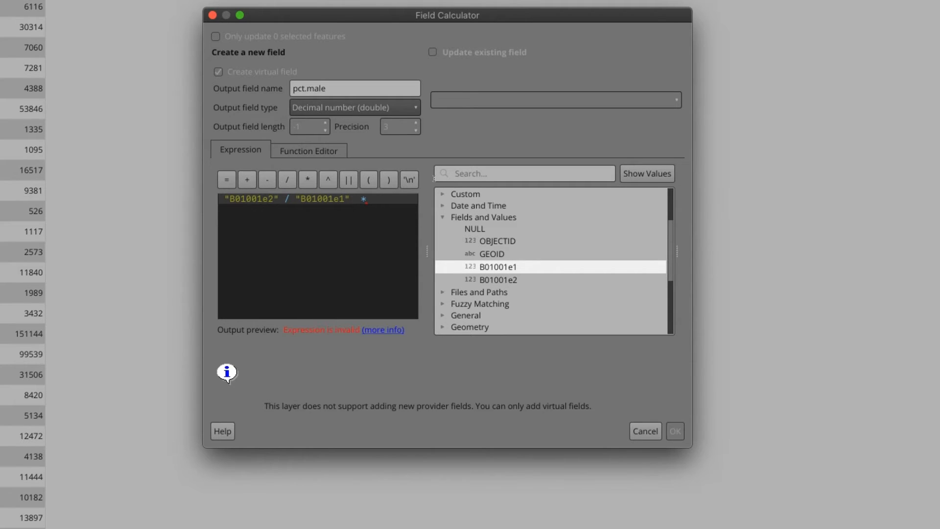
pyautogui.write('00')
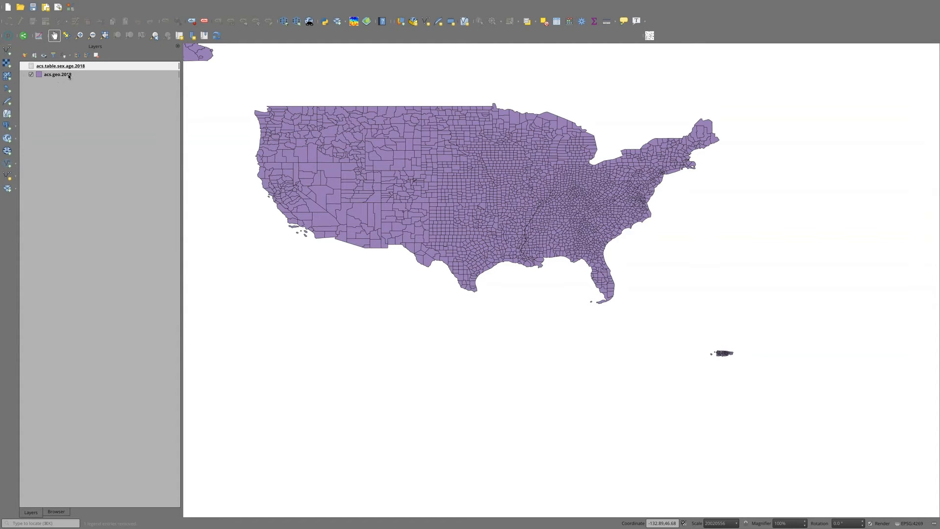
# - Start adding a vector join in the properties of the acs.geo.2018 layer
pyautogui.rightClick(69, 76)
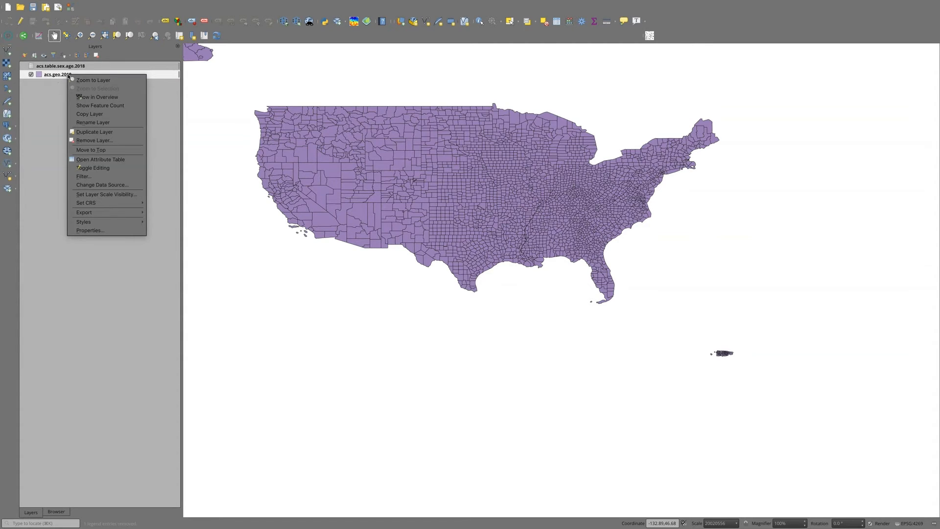
pyautogui.click(105, 230)
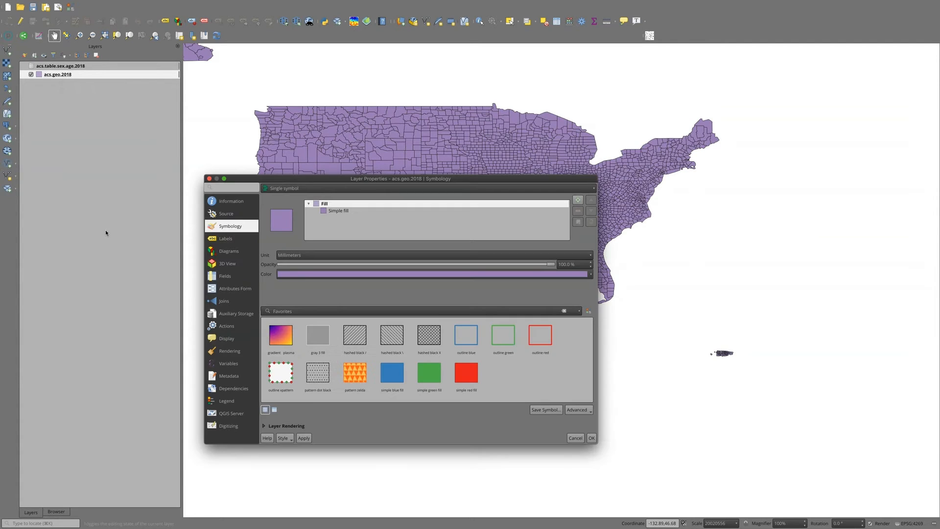
pyautogui.moveTo(252, 178); pyautogui.dragTo(205, 89)
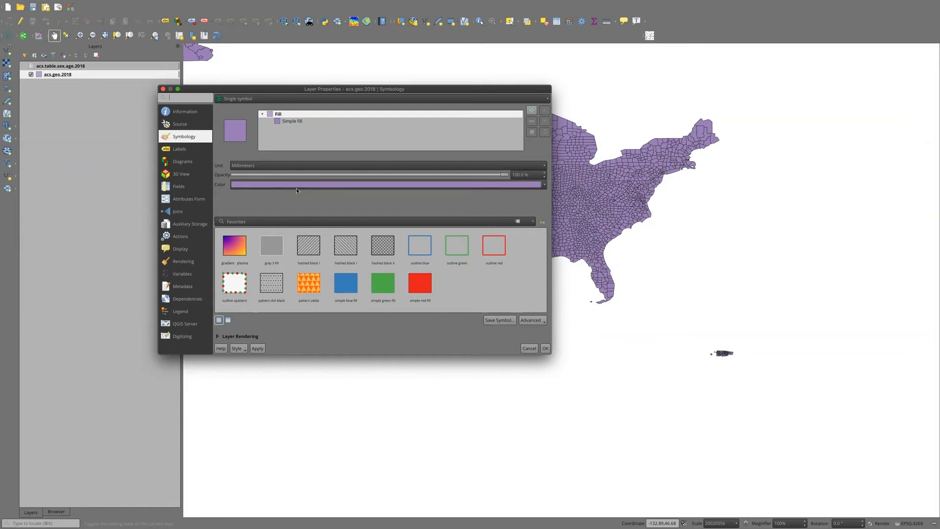
pyautogui.click(180, 214)
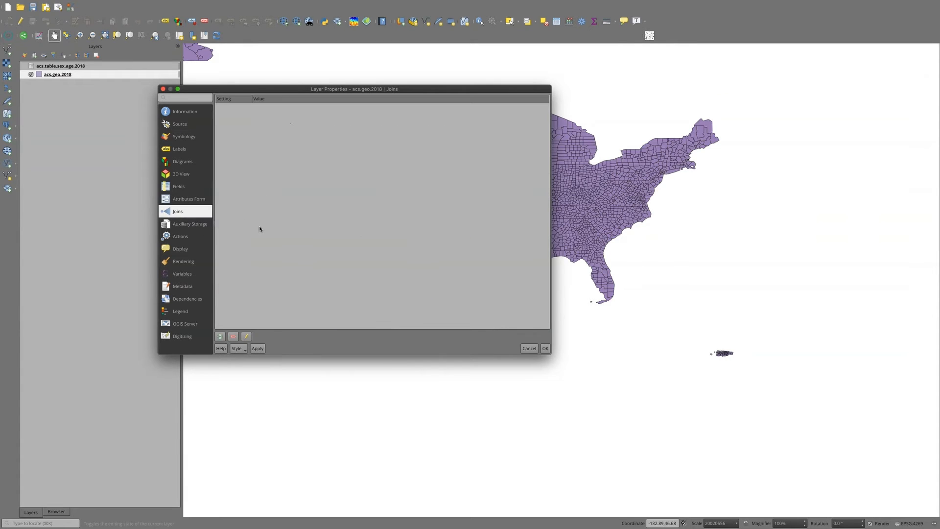
pyautogui.click(220, 336)
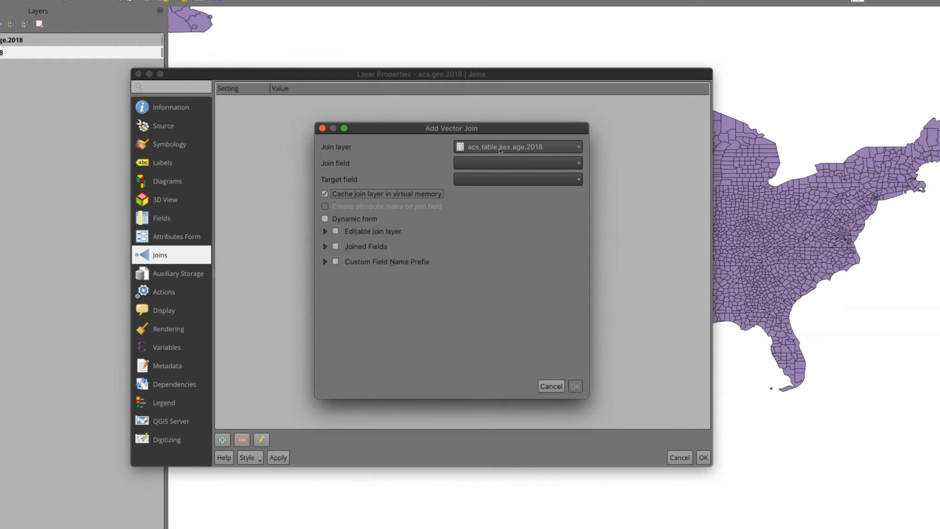
# - Join acs.table.sex.age.2018 to the county layer with join field GEOID and target field GEOID_Data, and apply the join
pyautogui.click(541, 166)
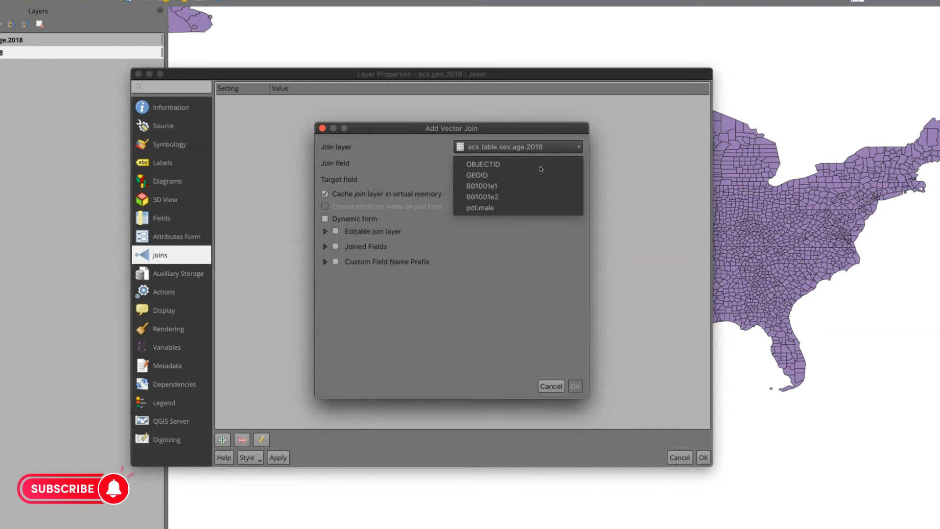
pyautogui.click(490, 175)
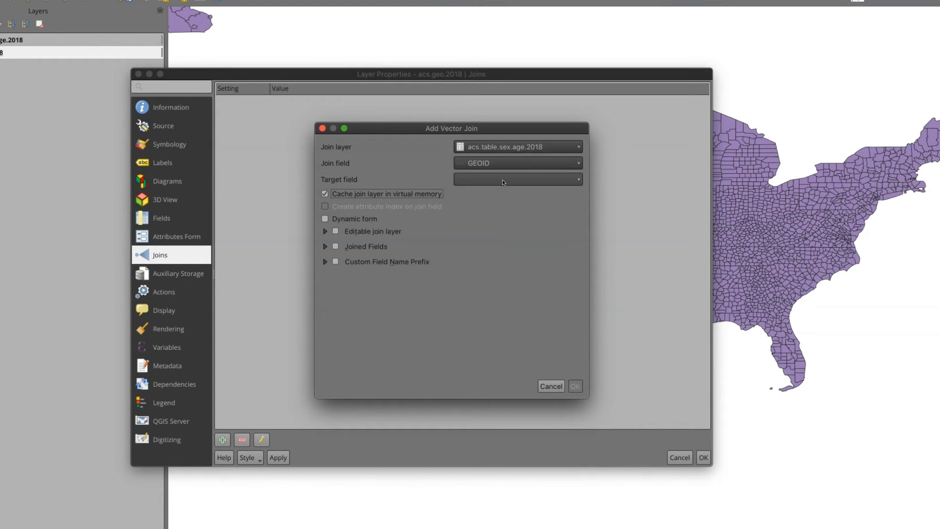
pyautogui.click(503, 180)
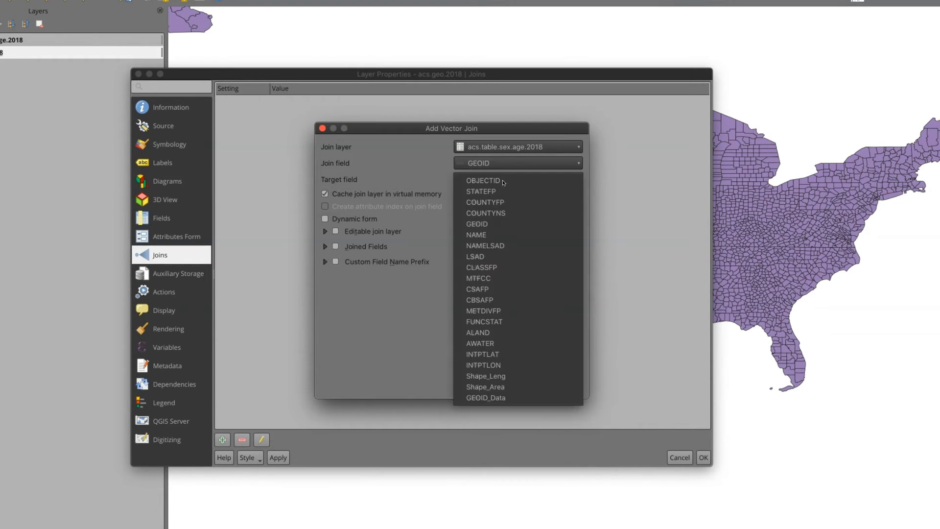
pyautogui.click(501, 398)
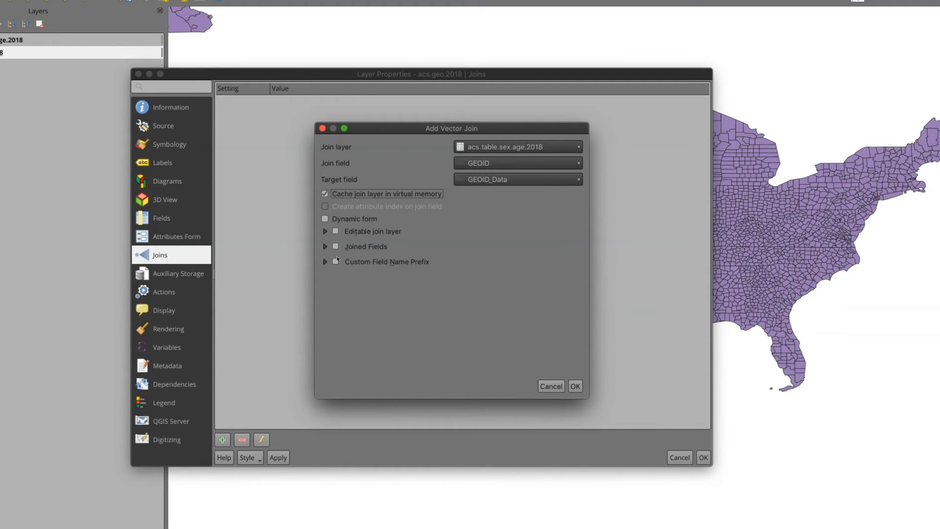
pyautogui.click(325, 246)
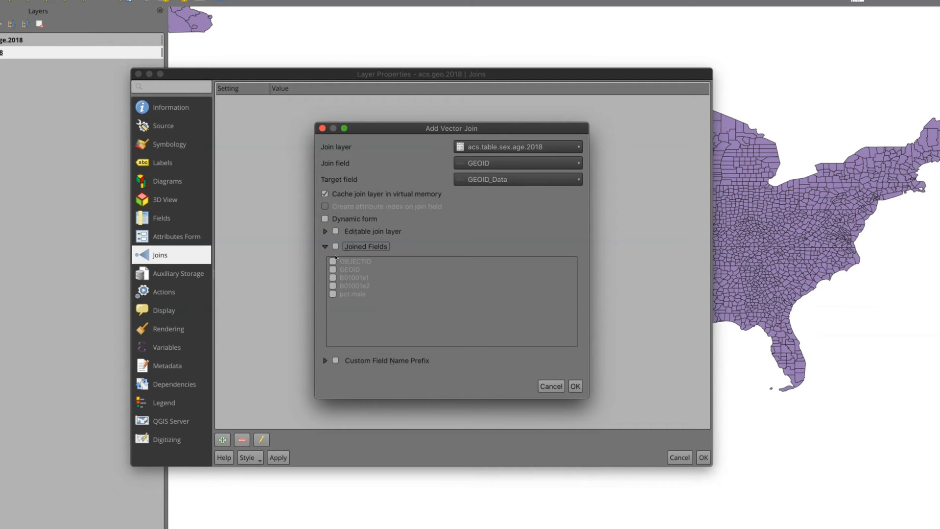
pyautogui.click(325, 247)
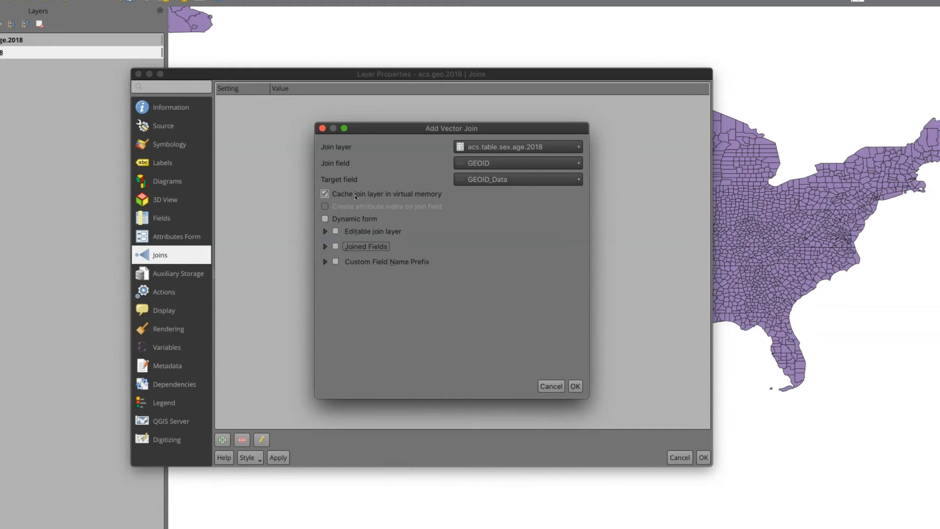
pyautogui.click(575, 386)
pyautogui.click(278, 457)
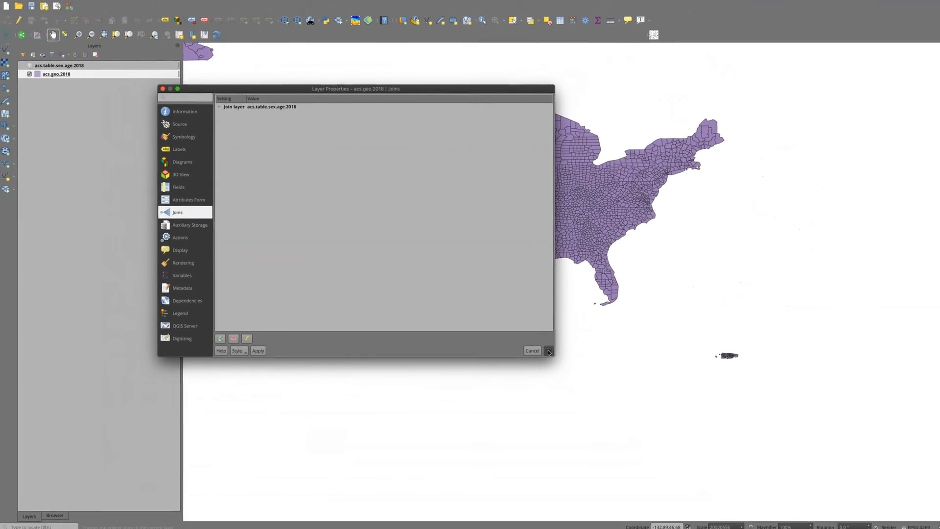
pyautogui.click(545, 348)
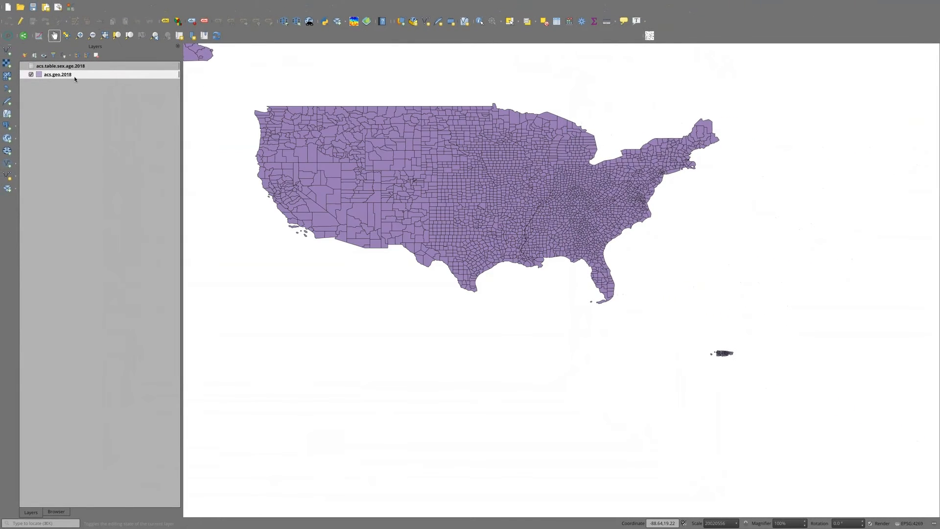
# - Examine the joined columns in the acs.geo.2018 attribute table, including the male percentage for each county
pyautogui.rightClick(62, 75)
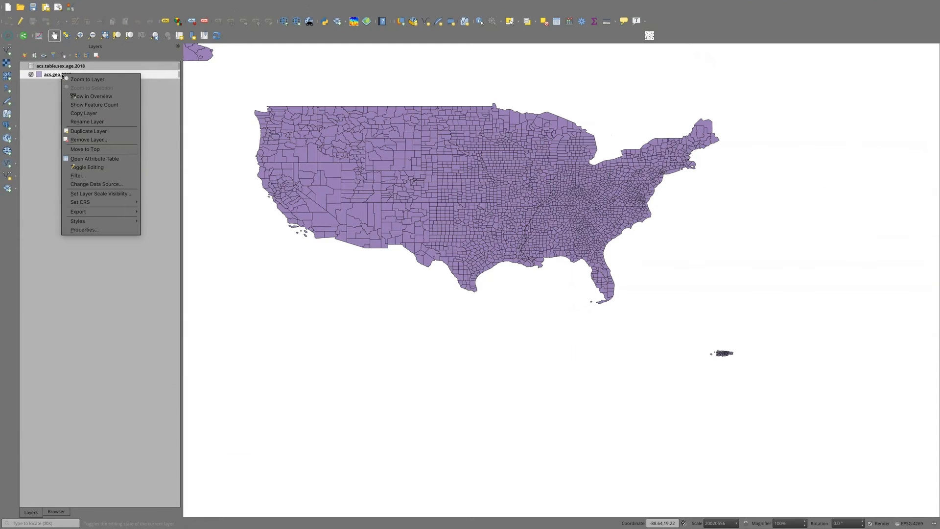
pyautogui.click(95, 159)
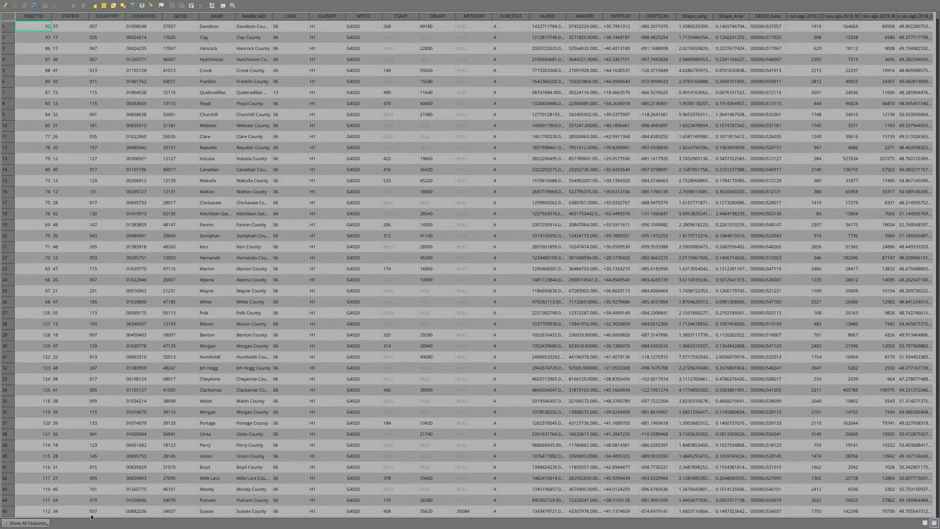
pyautogui.moveTo(92, 517); pyautogui.dragTo(220, 519)
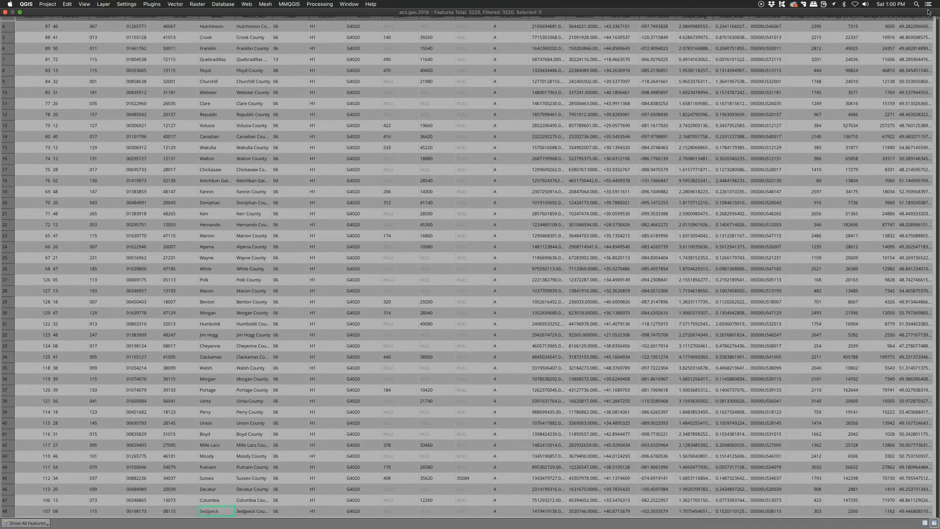
pyautogui.click(19, 12)
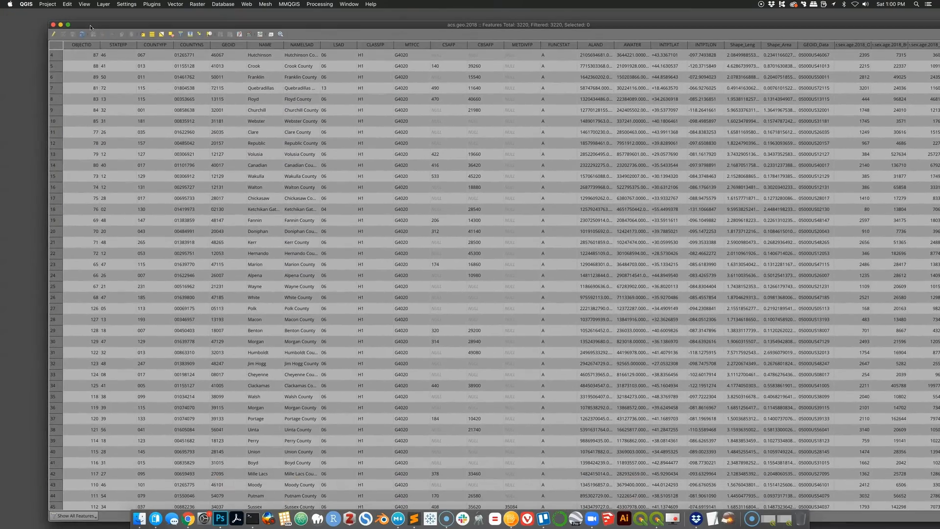
pyautogui.moveTo(90, 28); pyautogui.dragTo(39, 42)
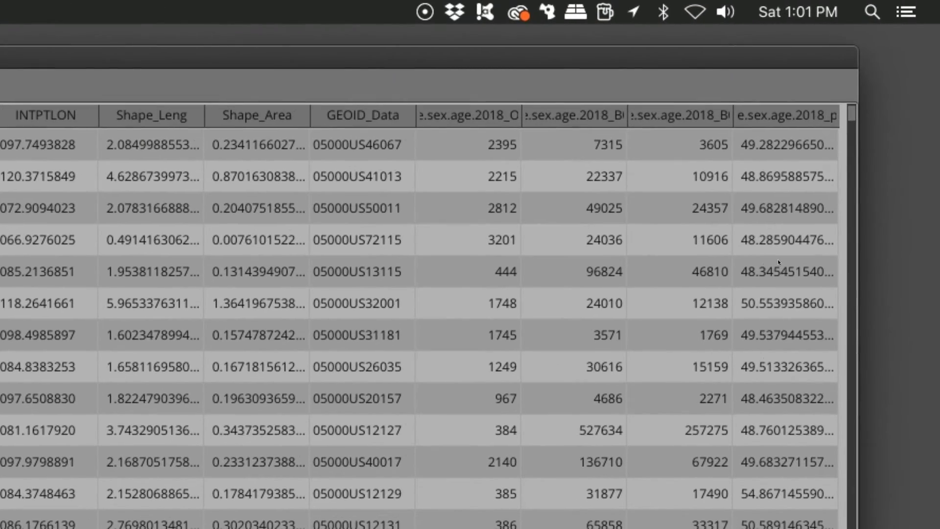
pyautogui.scroll(1, 777, 259)
pyautogui.scroll(-6, 777, 259)
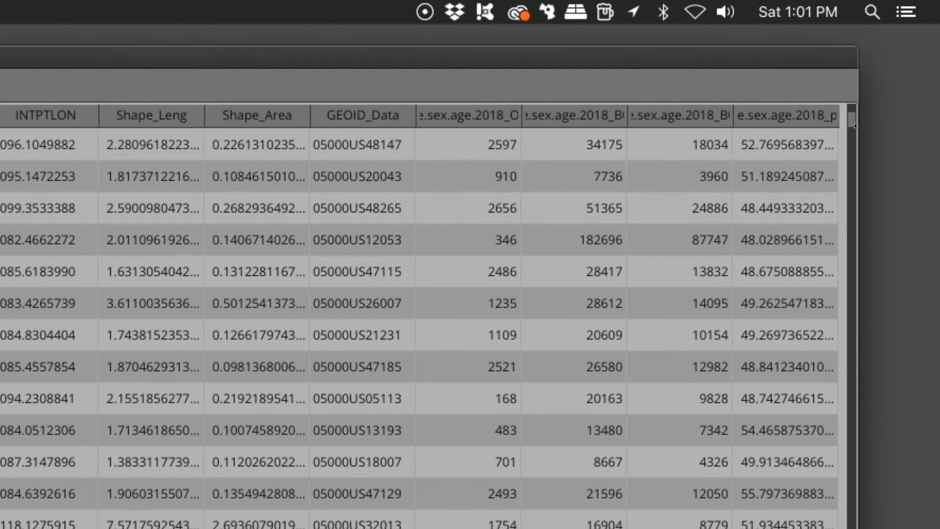
pyautogui.scroll(6, 854, 126)
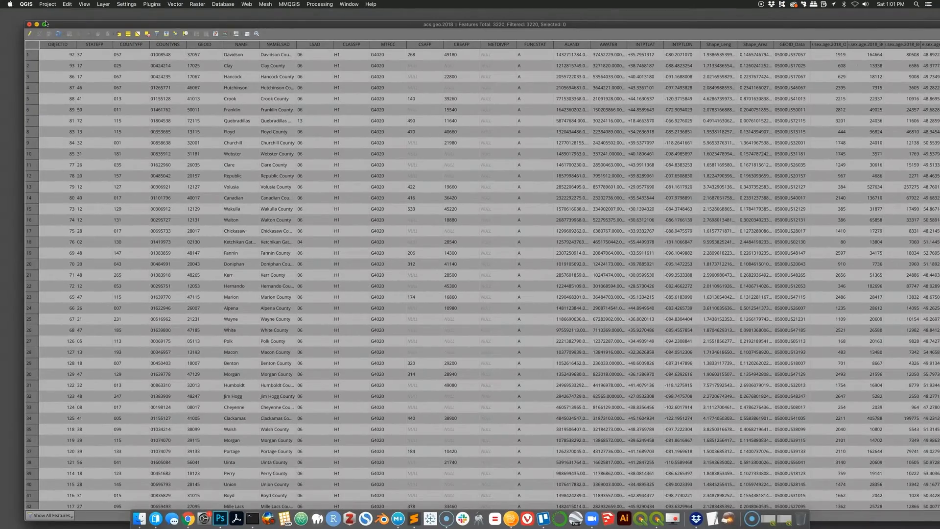
pyautogui.click(655, 520)
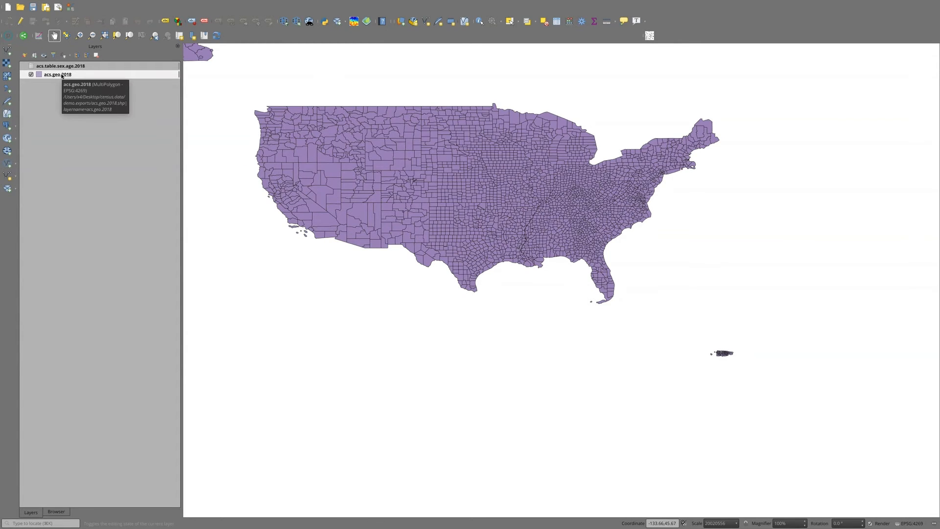
# - Start exporting the features of the acs.geo.2018 layer in ESRI Shapefile format
pyautogui.rightClick(62, 76)
pyautogui.moveTo(113, 217)
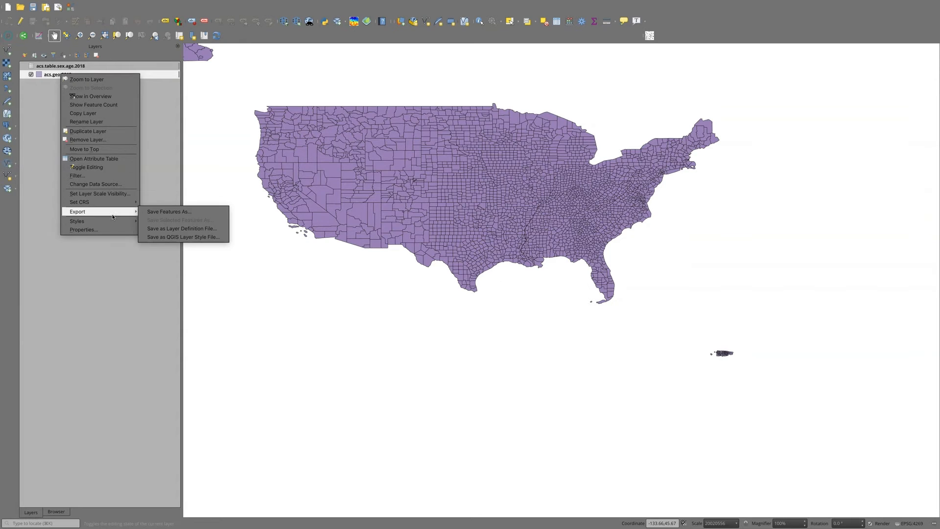
pyautogui.click(178, 212)
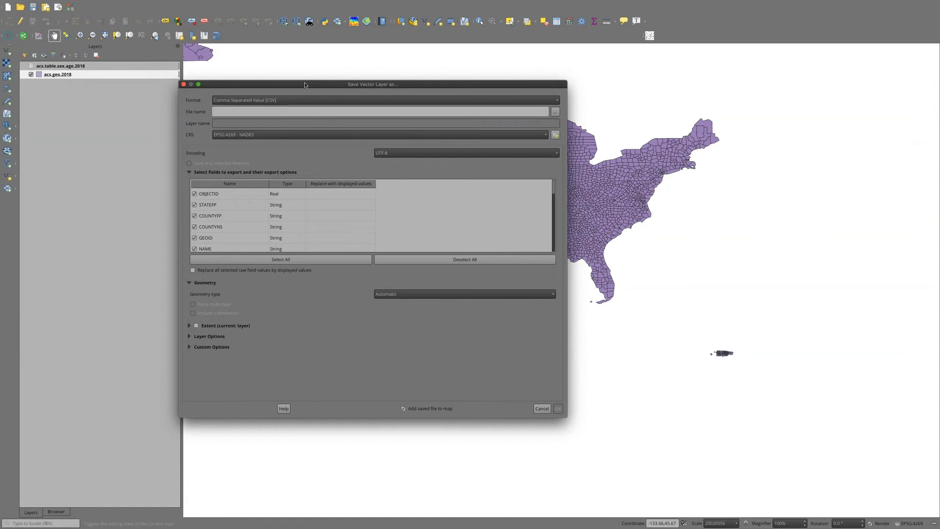
pyautogui.moveTo(305, 84); pyautogui.dragTo(329, 75)
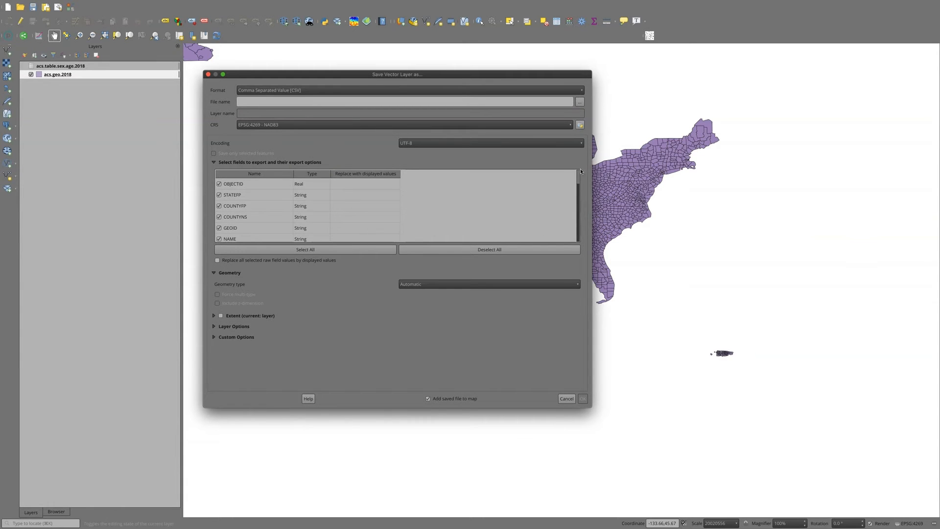
pyautogui.moveTo(576, 176)
pyautogui.mouseDown()
pyautogui.moveTo(579, 224)
pyautogui.moveTo(578, 166)
pyautogui.mouseUp()
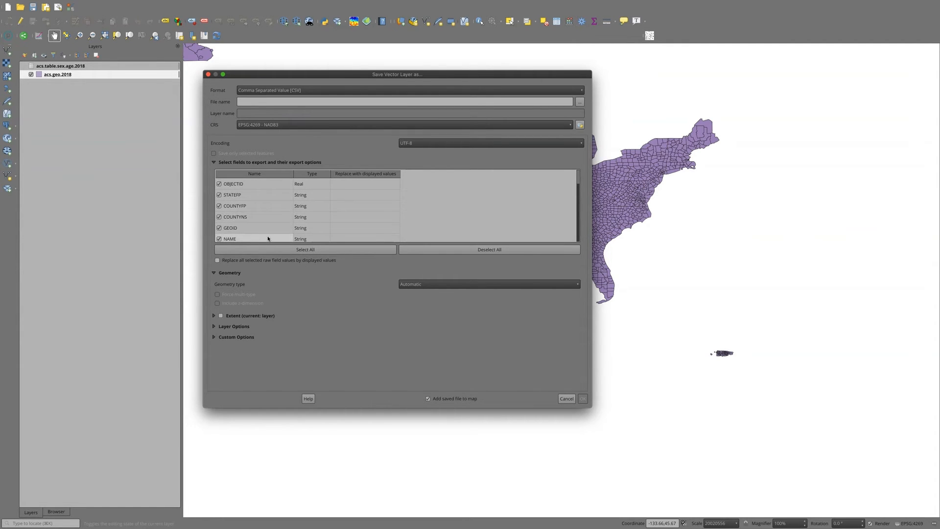
pyautogui.click(339, 91)
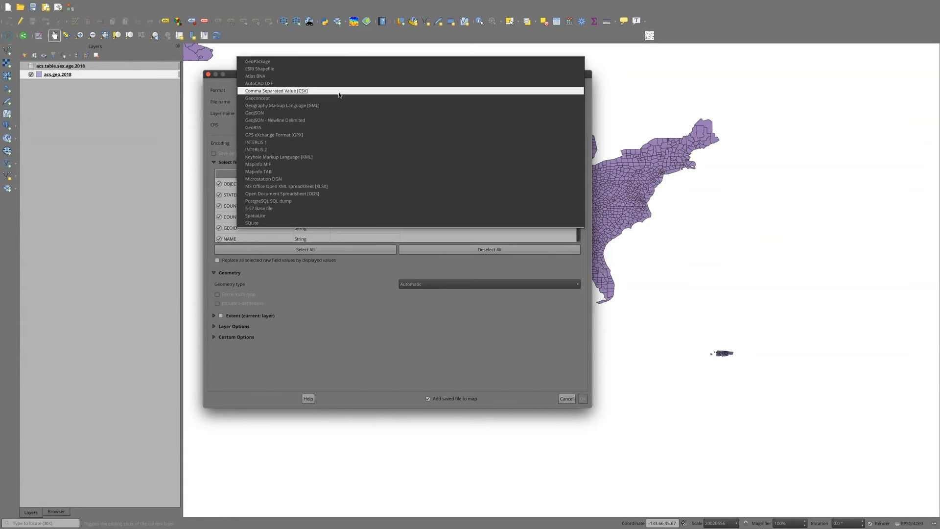
pyautogui.click(266, 70)
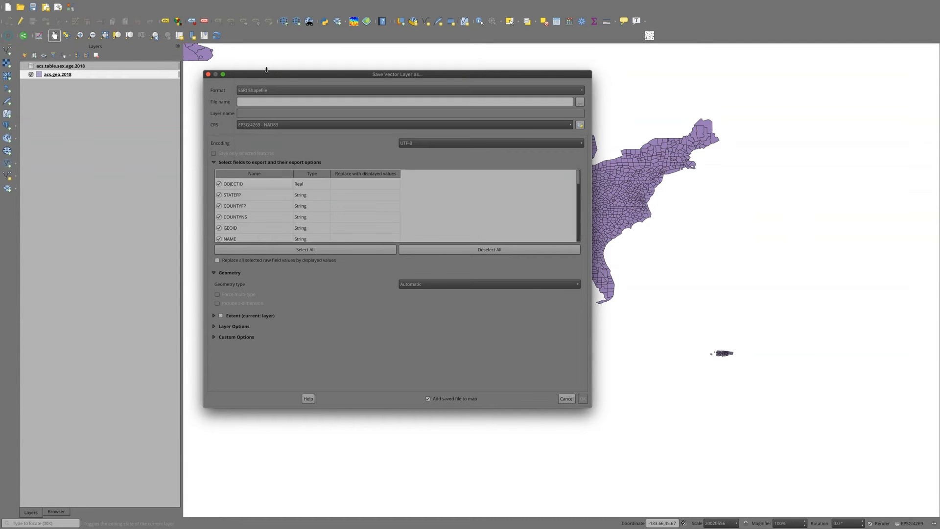
# - Name the output file acs.join.2018 in the demo.exports folder and export the layer
pyautogui.click(580, 101)
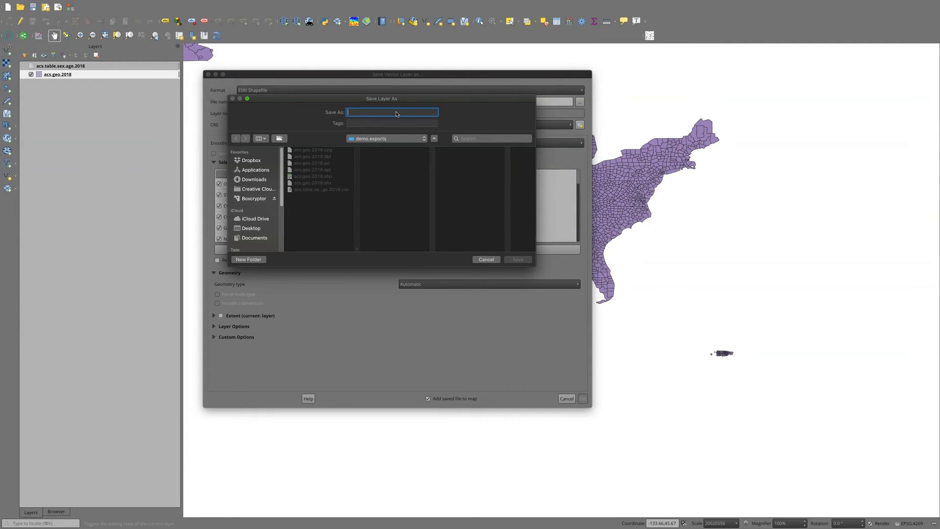
pyautogui.write('acs.join.2018')
pyautogui.click(518, 259)
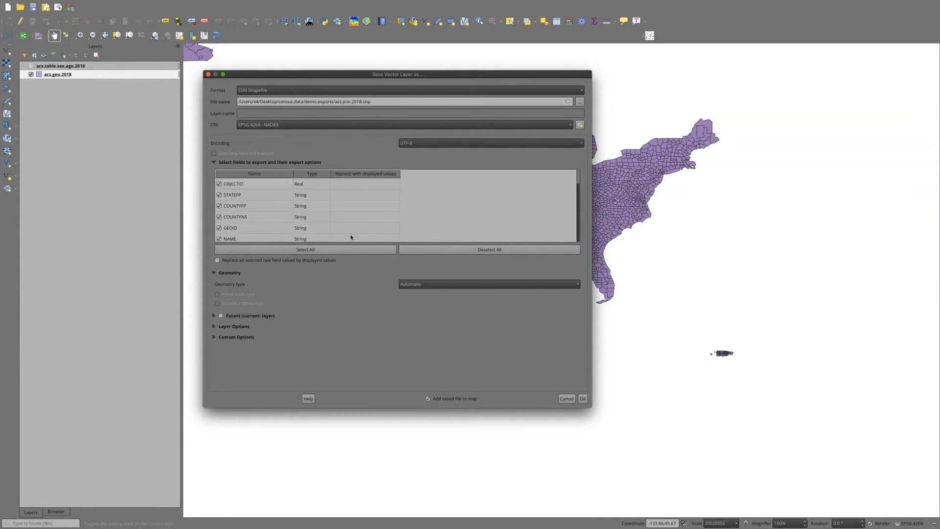
pyautogui.click(452, 286)
pyautogui.click(452, 286)
pyautogui.click(582, 399)
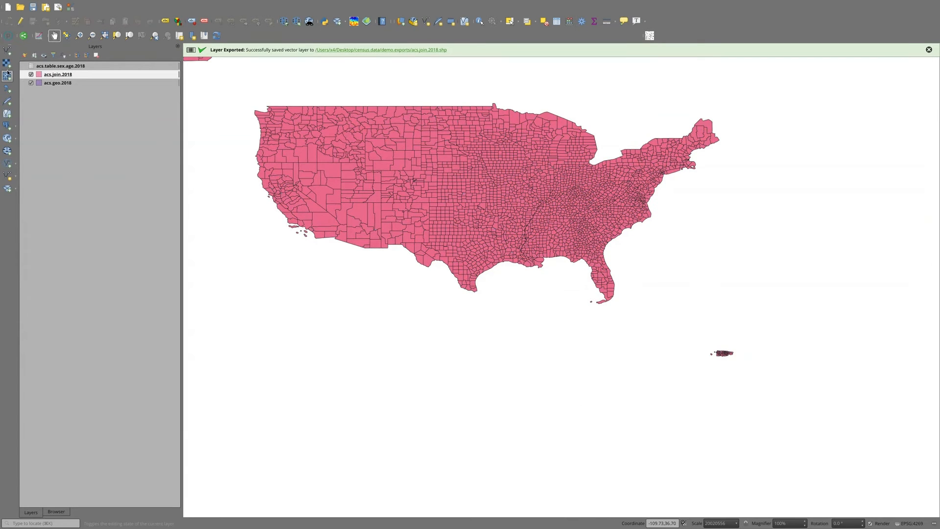
# - Remove the acs.geo.2018 layer from the project
pyautogui.click(49, 84)
pyautogui.rightClick(51, 84)
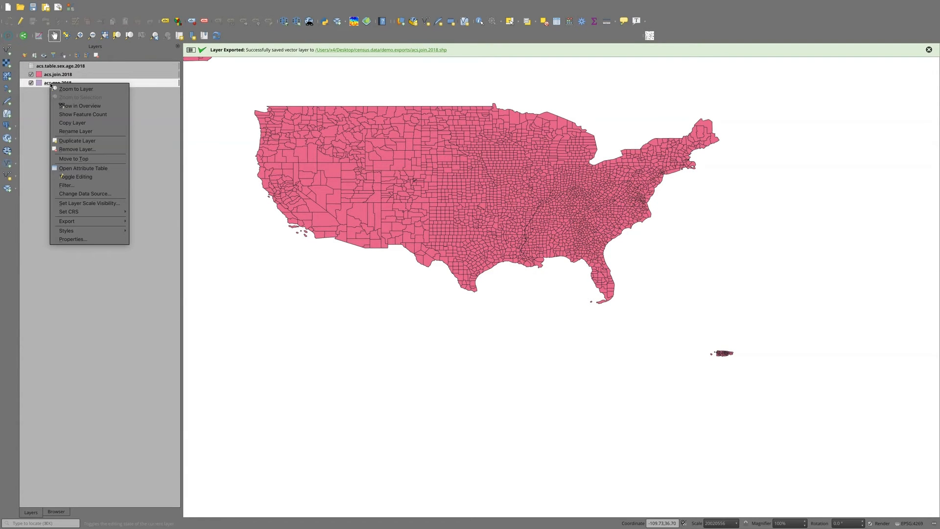
pyautogui.click(79, 149)
pyautogui.click(500, 266)
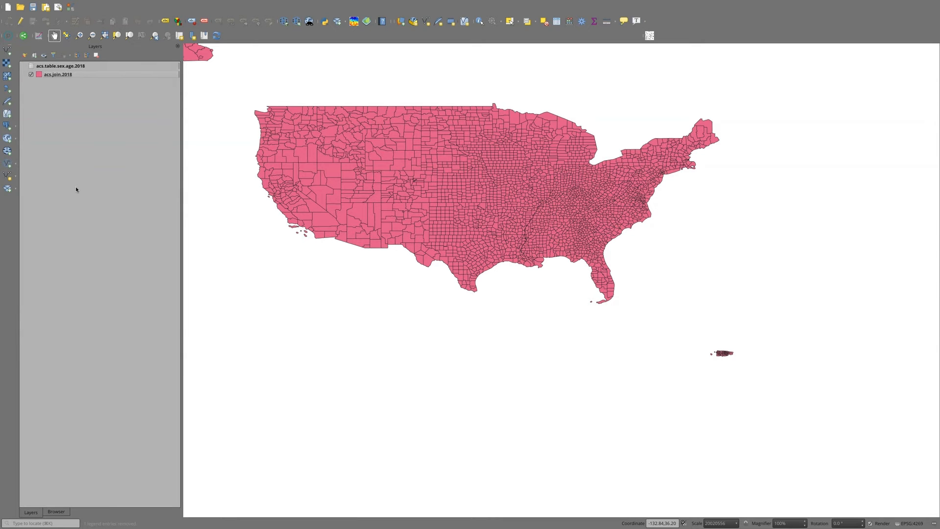
# - Set the project coordinate reference system to North_America_Albers_Equal_Area_Conic (EPSG:102008)
pyautogui.moveTo(409, 181); pyautogui.dragTo(427, 220)
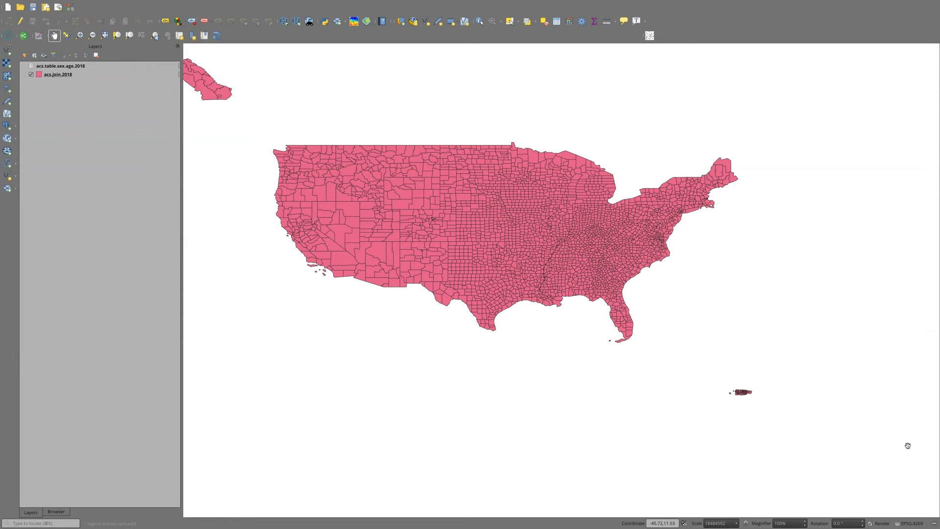
pyautogui.click(913, 524)
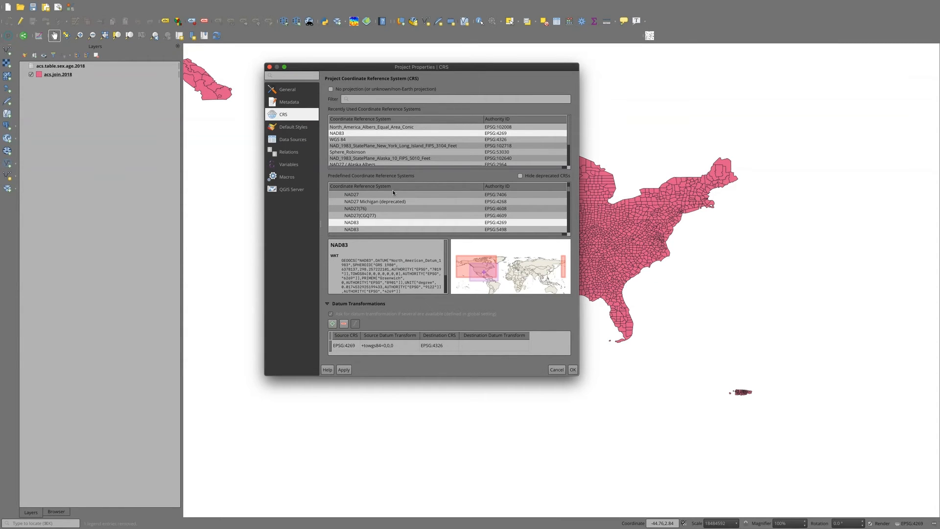
pyautogui.click(387, 127)
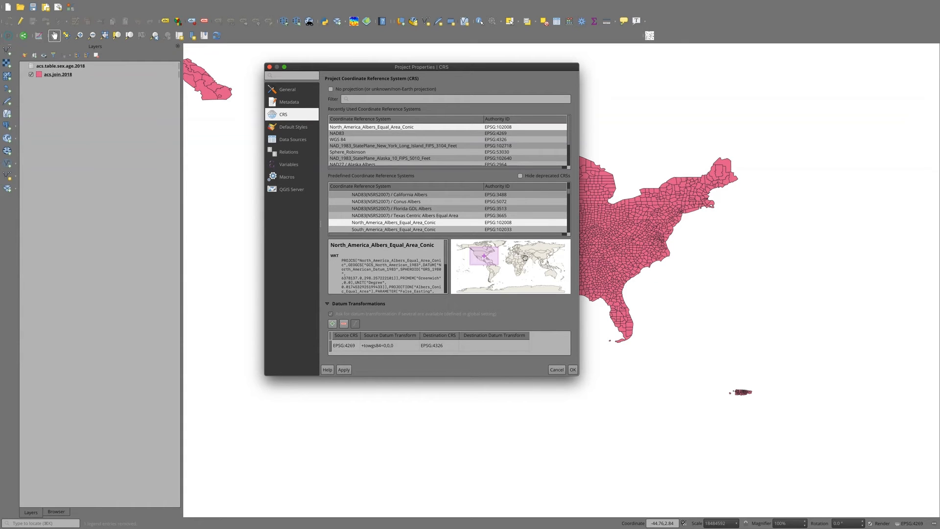
pyautogui.click(344, 369)
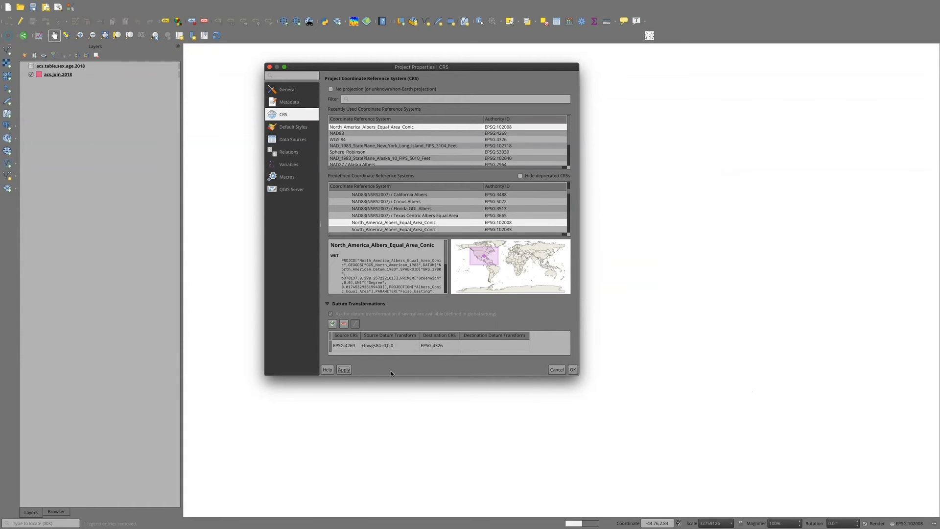
pyautogui.click(572, 371)
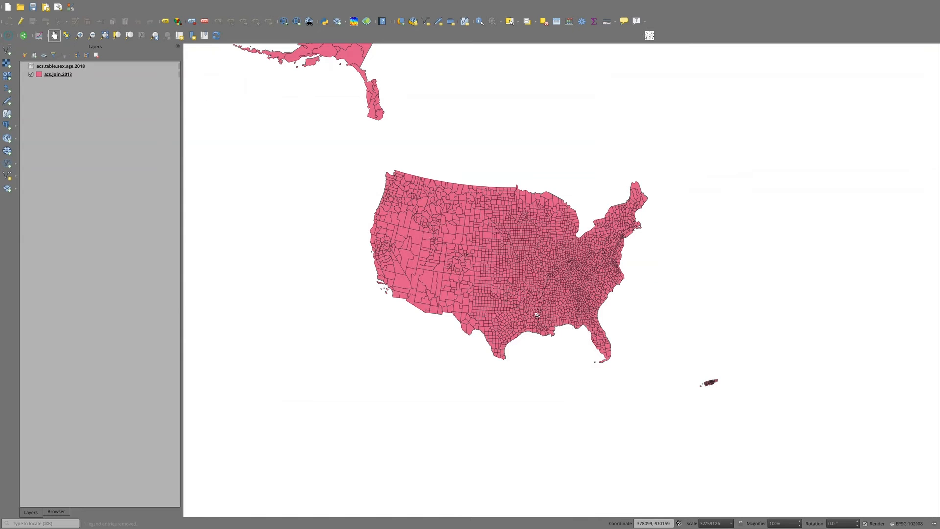
# - Set the acs.join.2018 layer's symbology to Graduated with acs.tabl_3 as the value field
pyautogui.moveTo(537, 315); pyautogui.dragTo(509, 290)
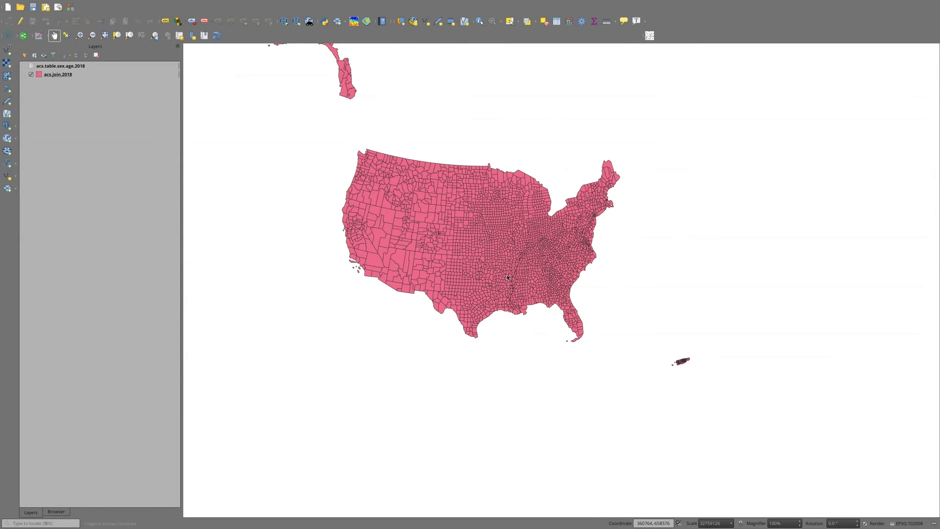
pyautogui.scroll(1, 507, 277)
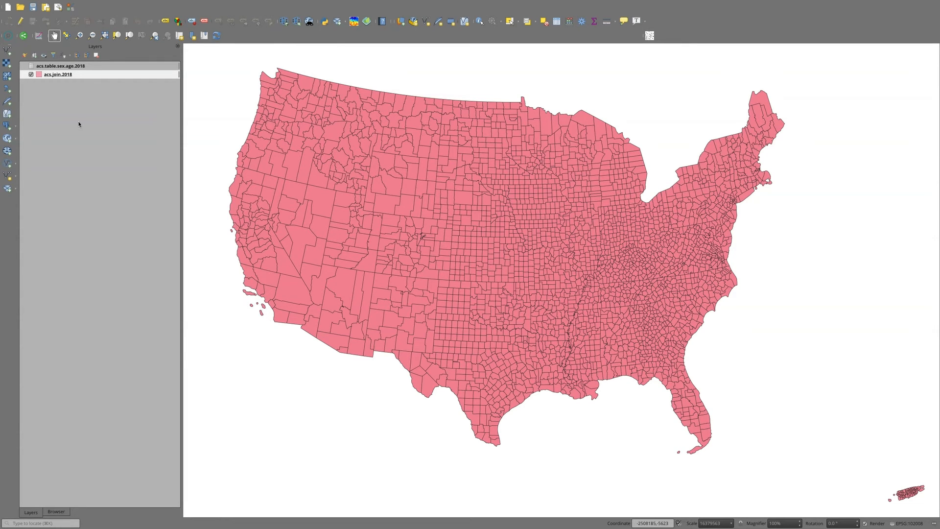
pyautogui.rightClick(62, 76)
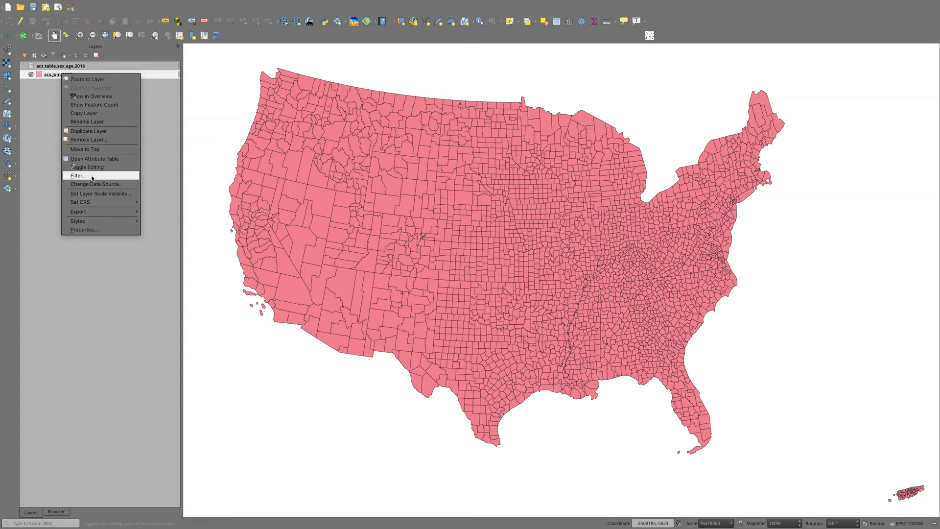
pyautogui.click(82, 229)
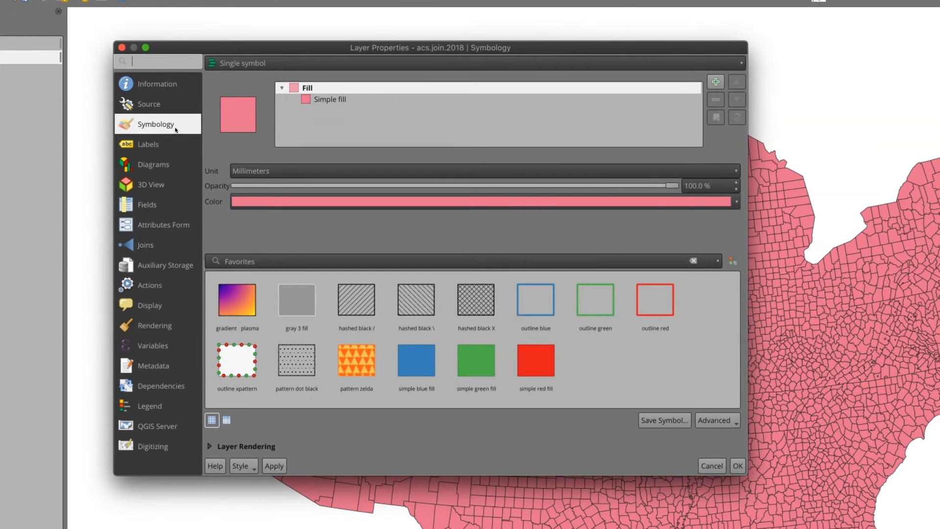
pyautogui.click(293, 65)
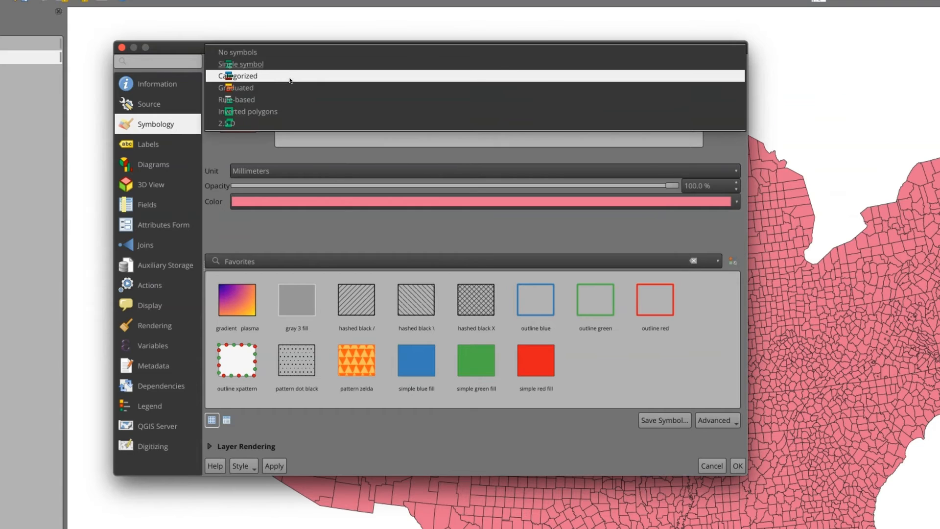
pyautogui.click(261, 88)
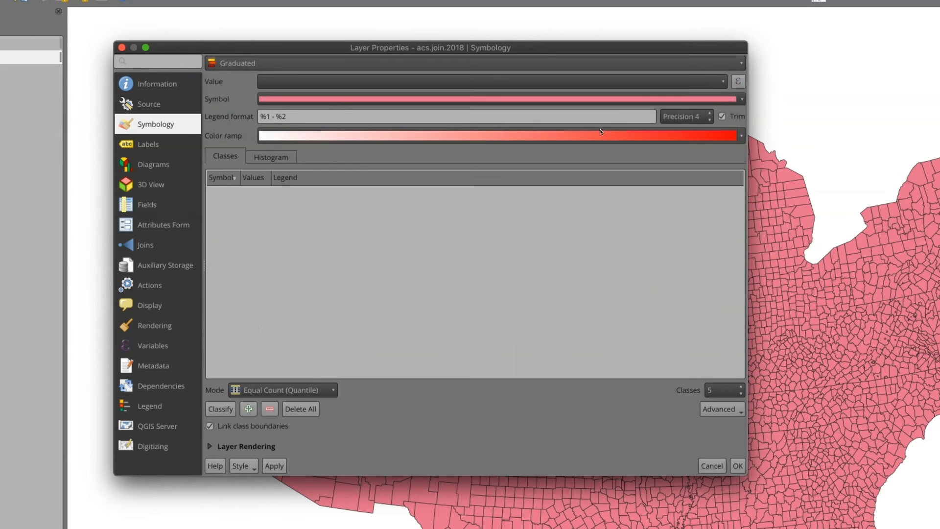
pyautogui.click(722, 84)
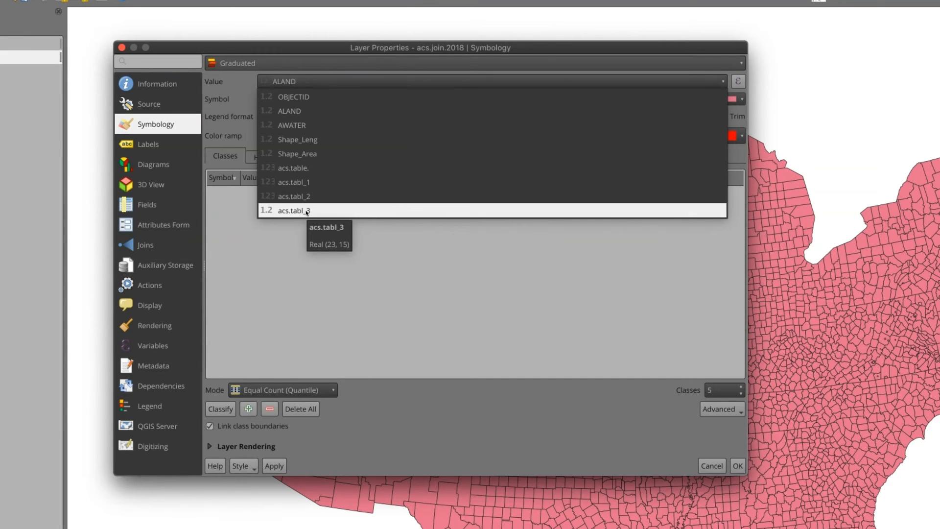
pyautogui.click(306, 211)
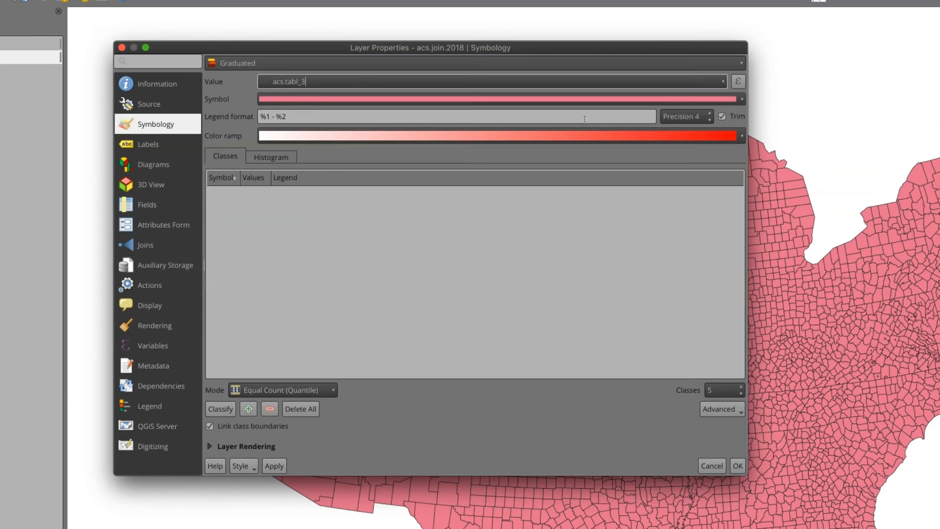
# - Choose the Oranges color ramp for the graduated symbology
pyautogui.click(742, 136)
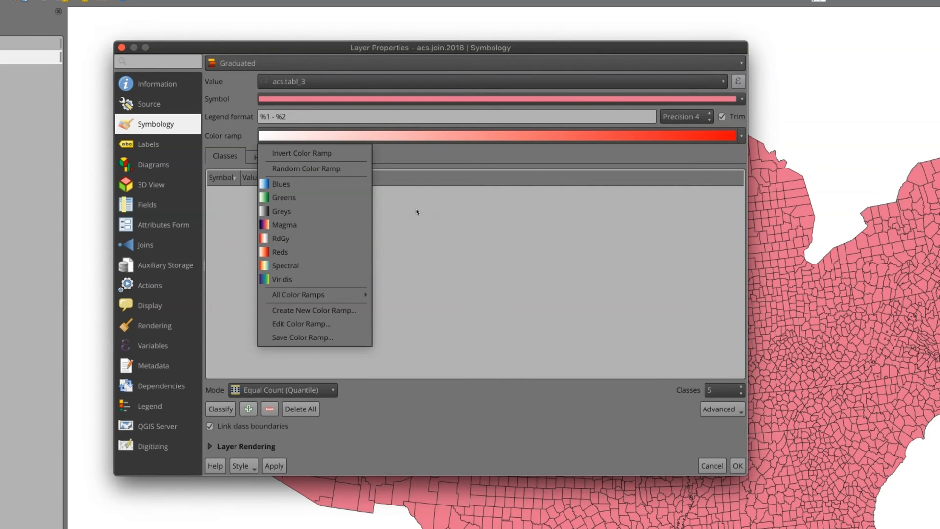
pyautogui.moveTo(337, 296)
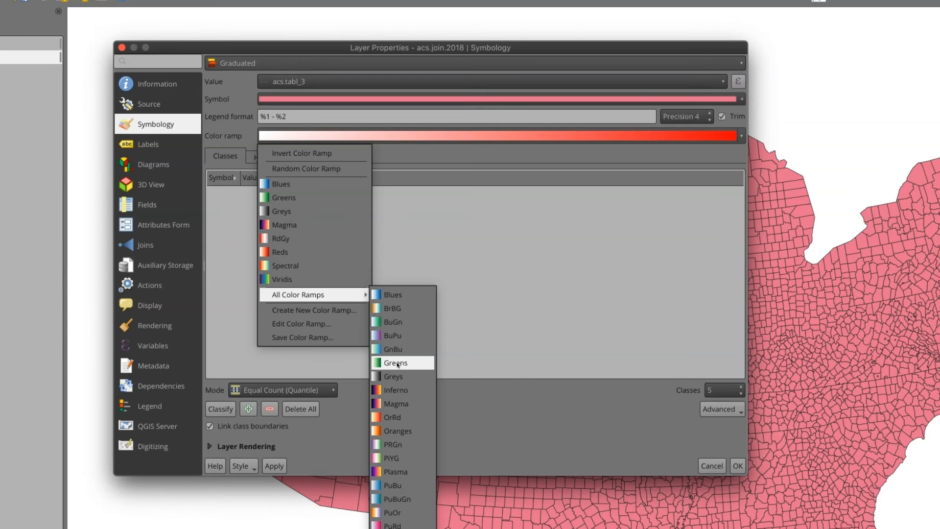
pyautogui.click(397, 431)
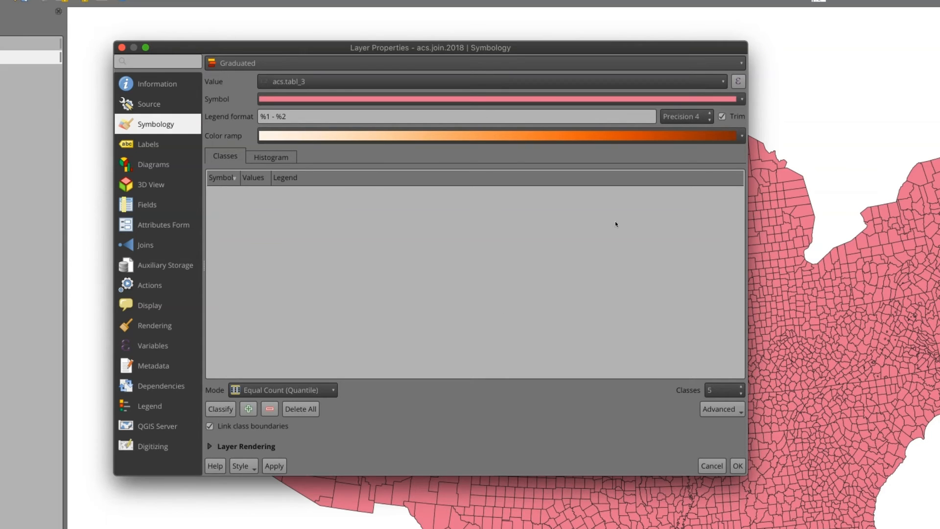
# - Classify the acs.tabl_3 values into 5 classes using the Equal Count (Quantile) mode
pyautogui.click(289, 390)
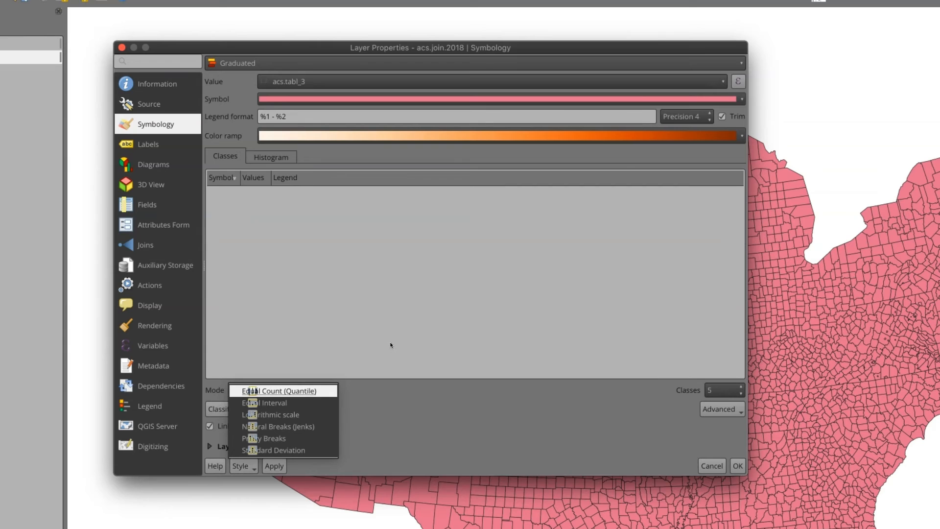
pyautogui.click(368, 297)
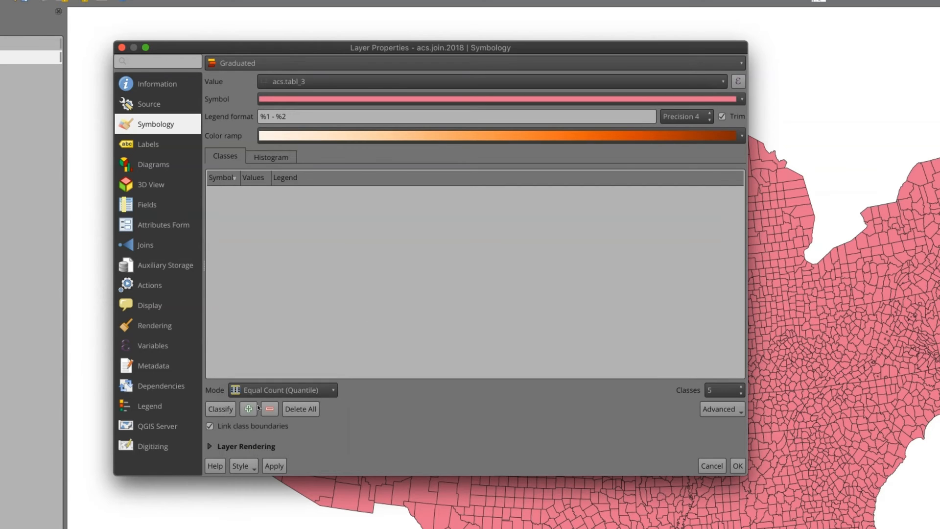
pyautogui.moveTo(716, 390); pyautogui.dragTo(678, 391)
pyautogui.click(222, 409)
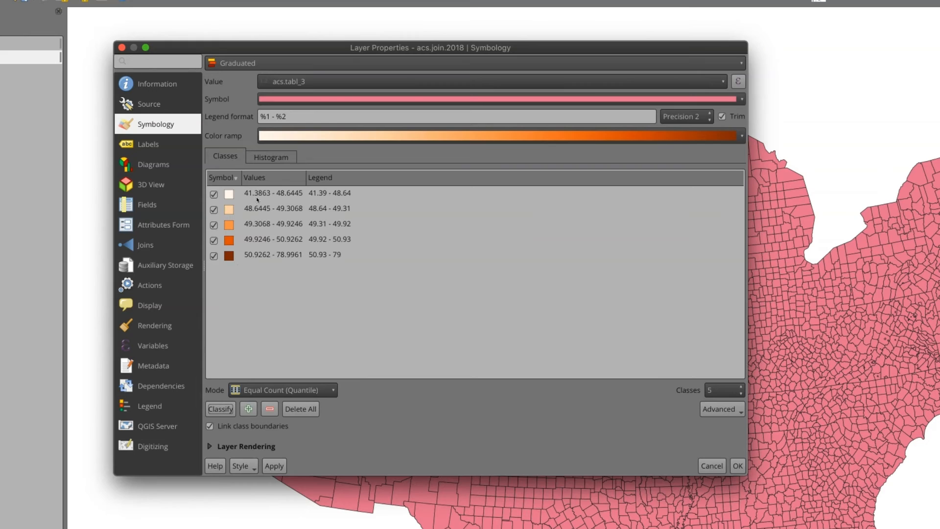
# - Load the value histogram for the quantile classes and apply the graduated symbology to the acs.join.2018 layer
pyautogui.click(272, 158)
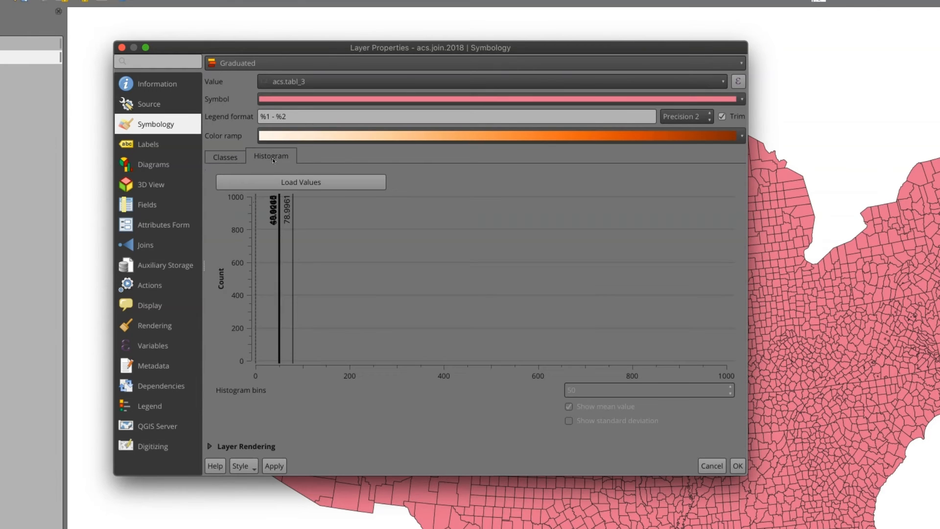
pyautogui.click(313, 180)
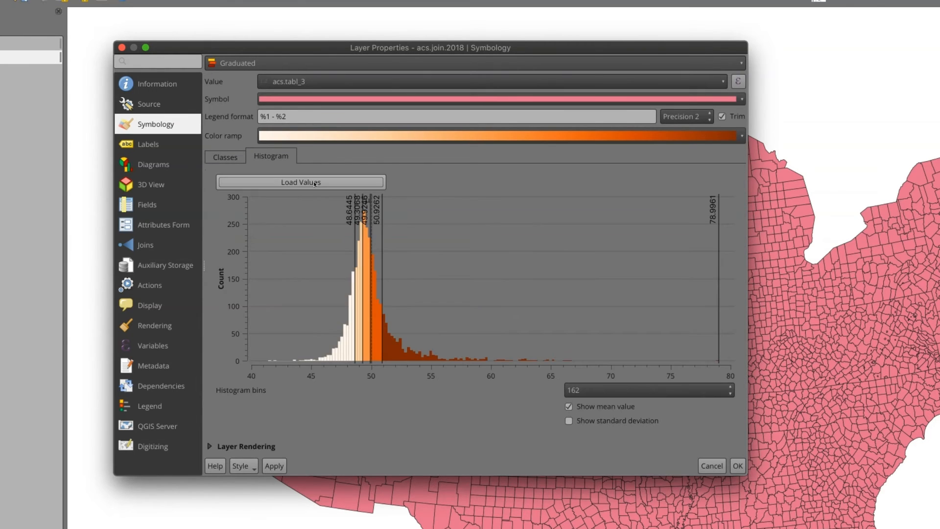
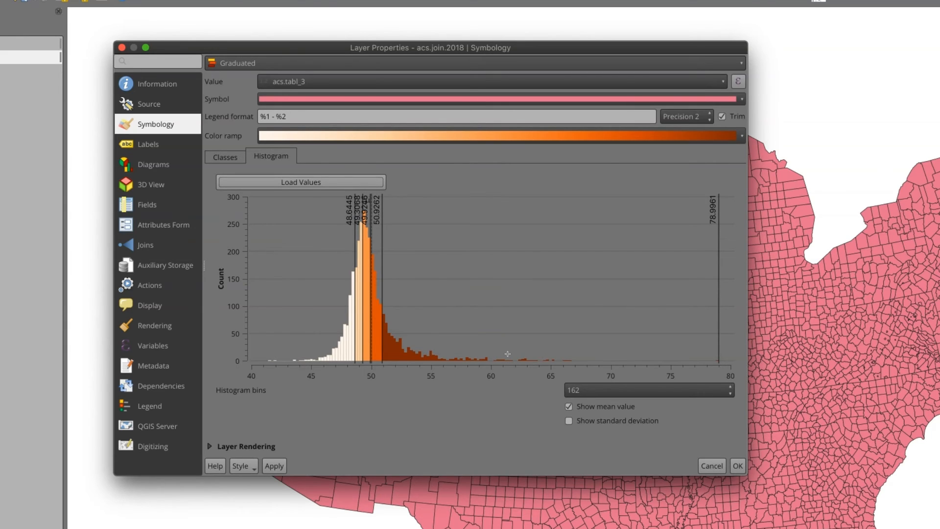
pyautogui.click(275, 465)
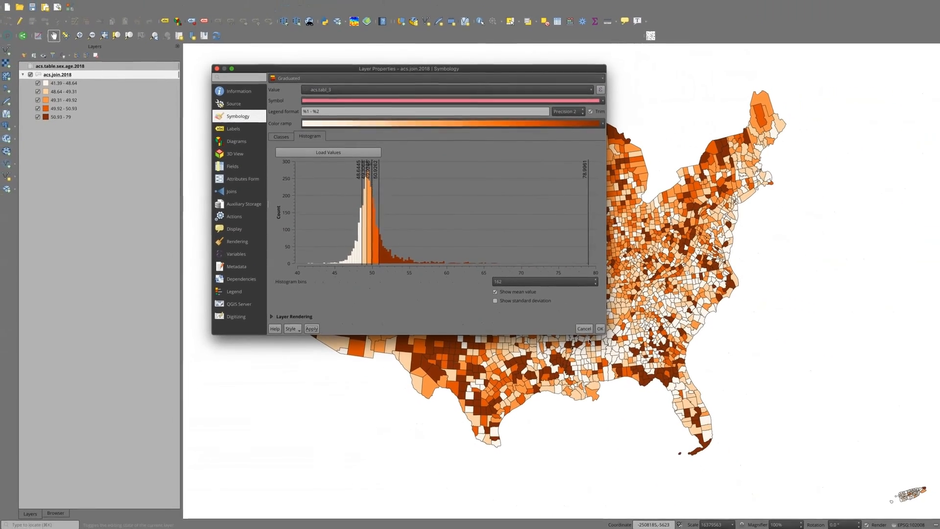
pyautogui.click(599, 328)
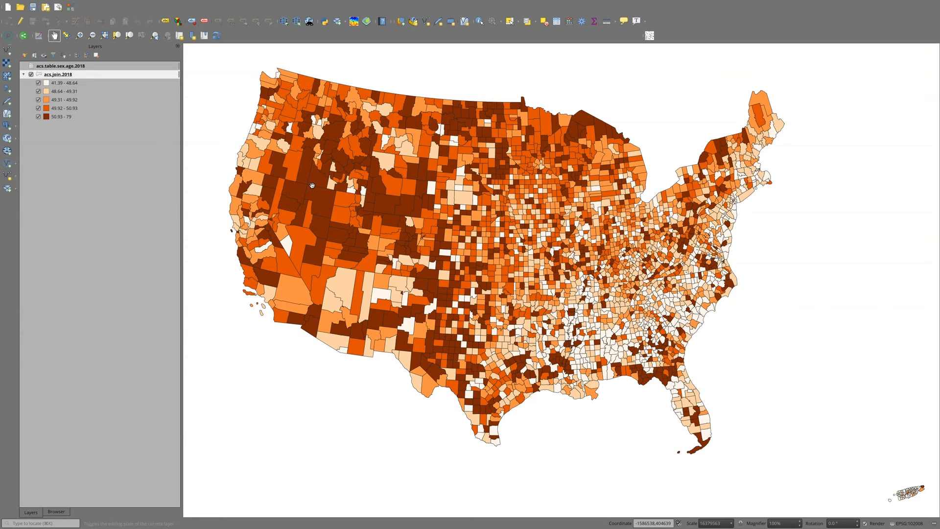
# - Reclassify the acs.join.2018 layer with the Equal Interval mode, load its histogram, and apply it to the map
pyautogui.rightClick(65, 74)
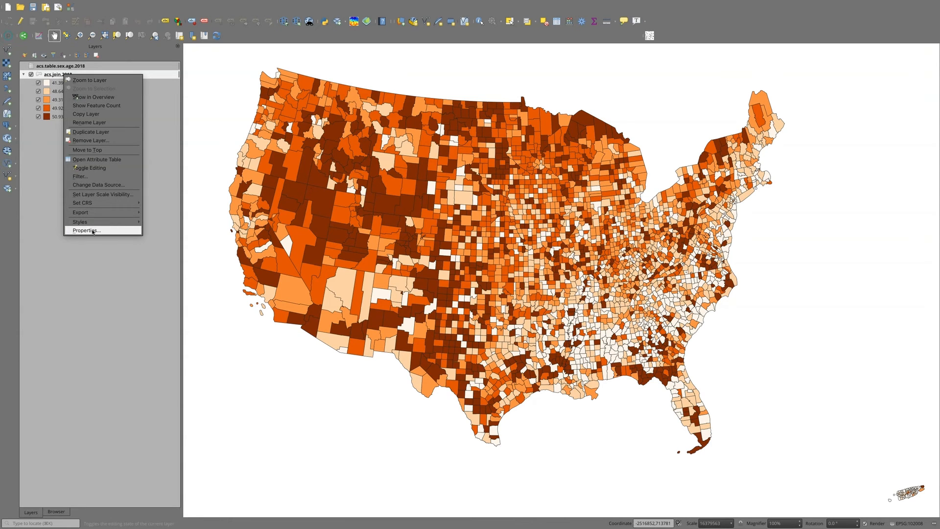
pyautogui.click(93, 232)
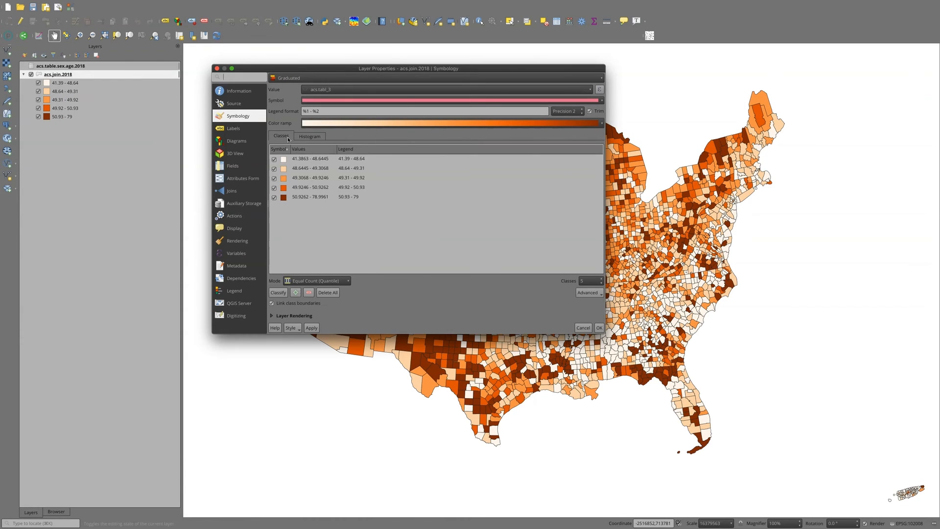
pyautogui.click(313, 280)
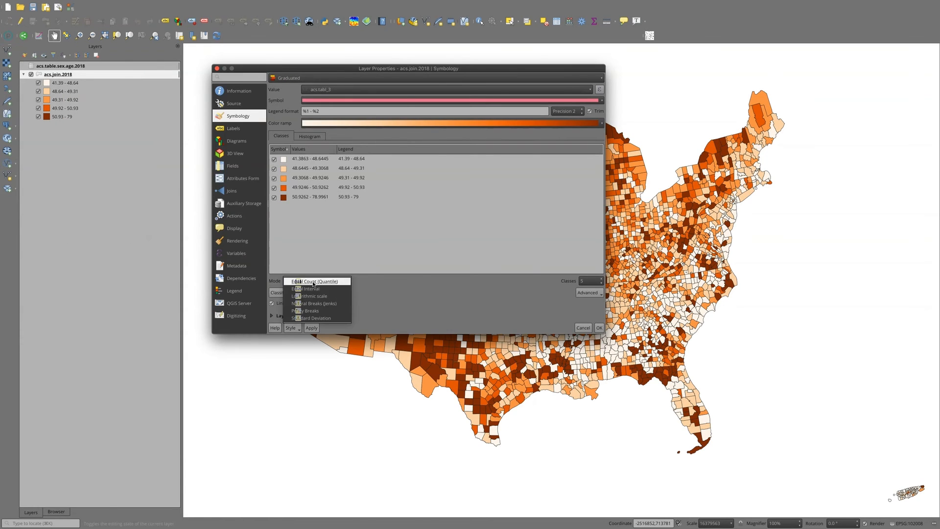
pyautogui.click(311, 291)
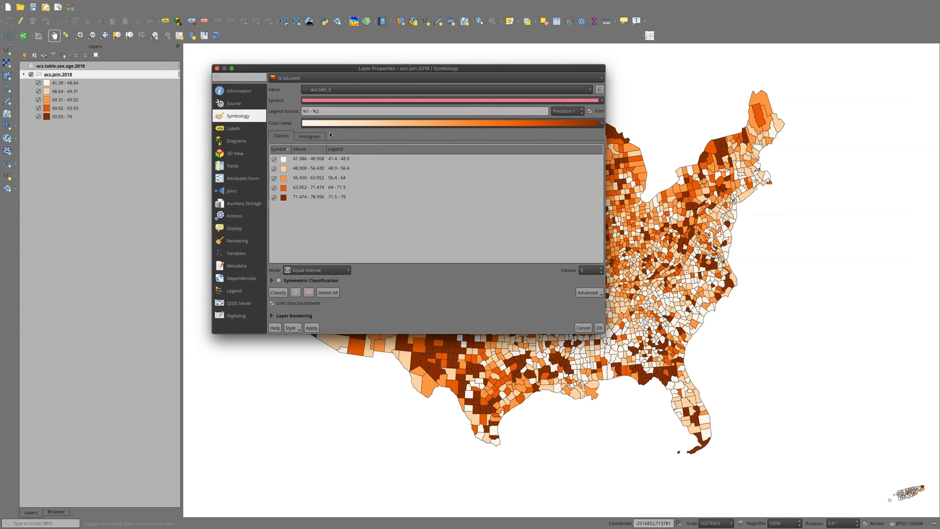
pyautogui.click(315, 136)
pyautogui.click(353, 153)
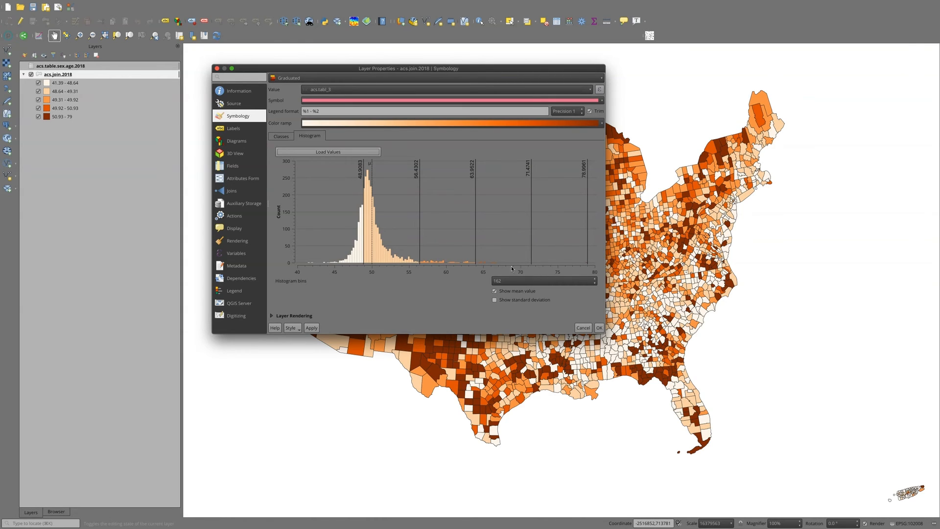
pyautogui.click(311, 327)
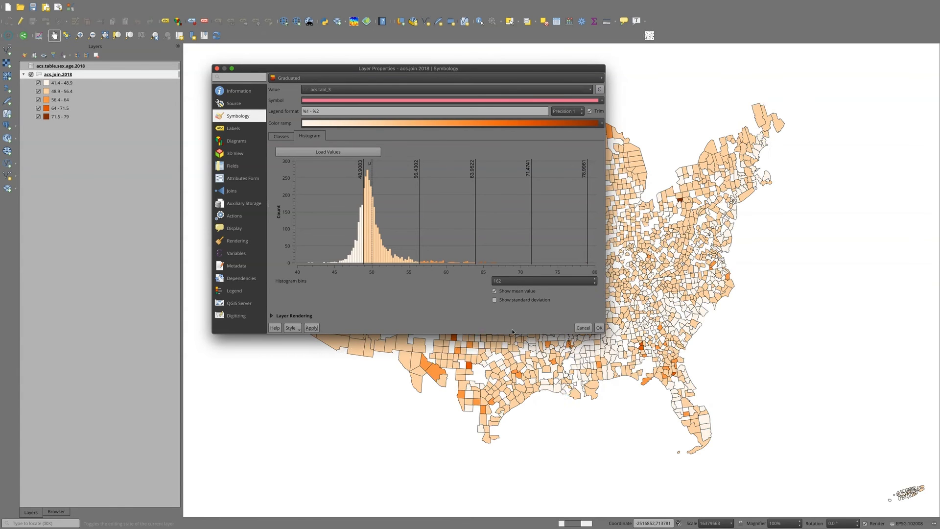
pyautogui.click(597, 328)
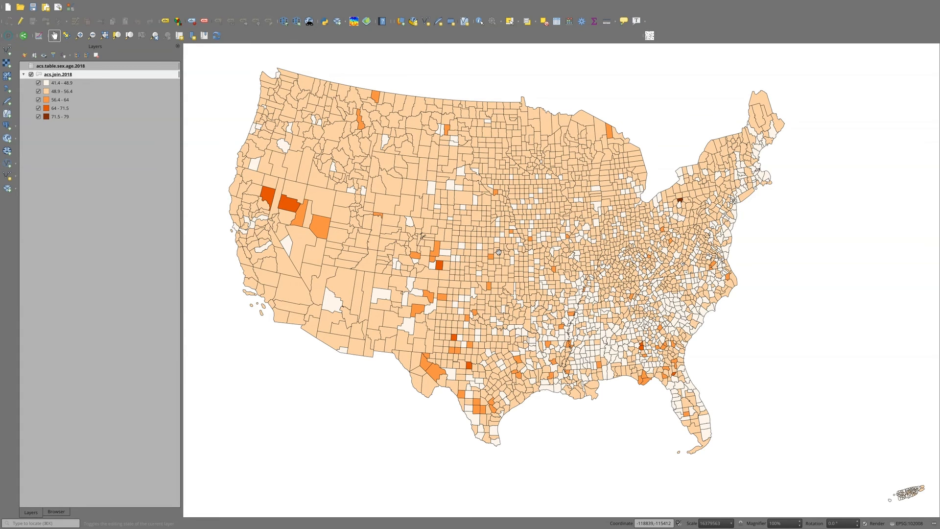
# - Switch the acs.join.2018 classification to Natural Breaks (Jenks), load its histogram, and apply it to the map
pyautogui.rightClick(68, 75)
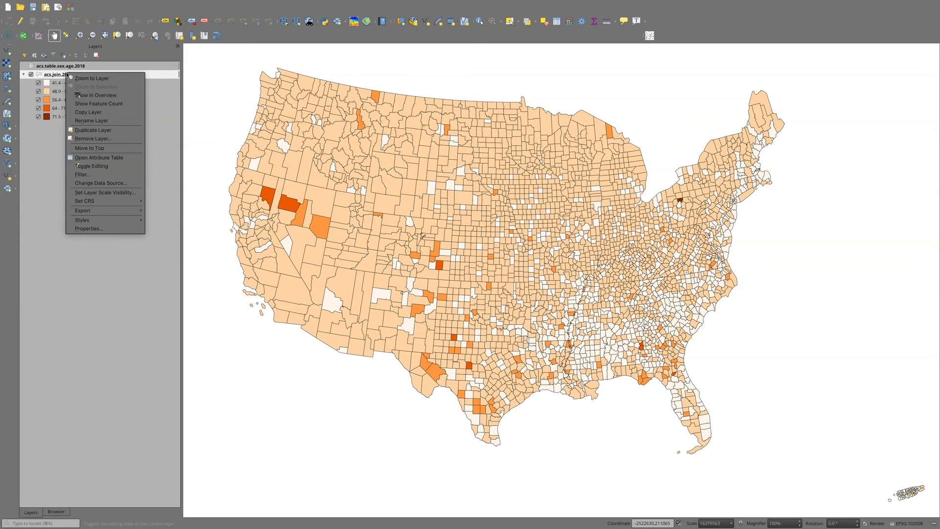
pyautogui.click(90, 229)
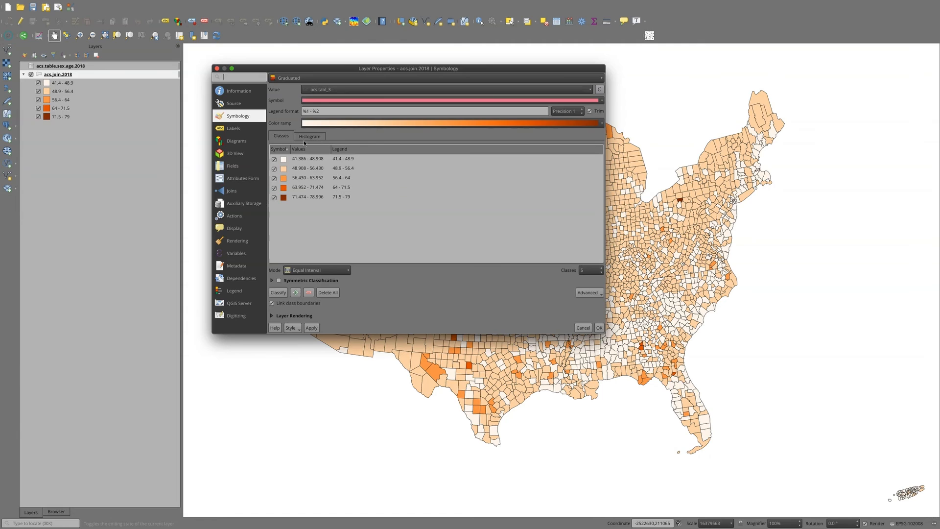
pyautogui.click(311, 270)
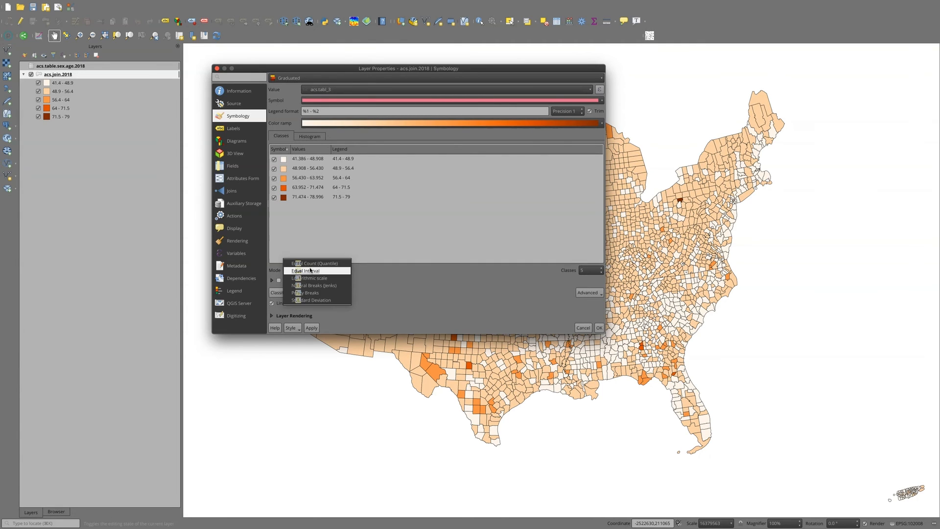
pyautogui.click(314, 285)
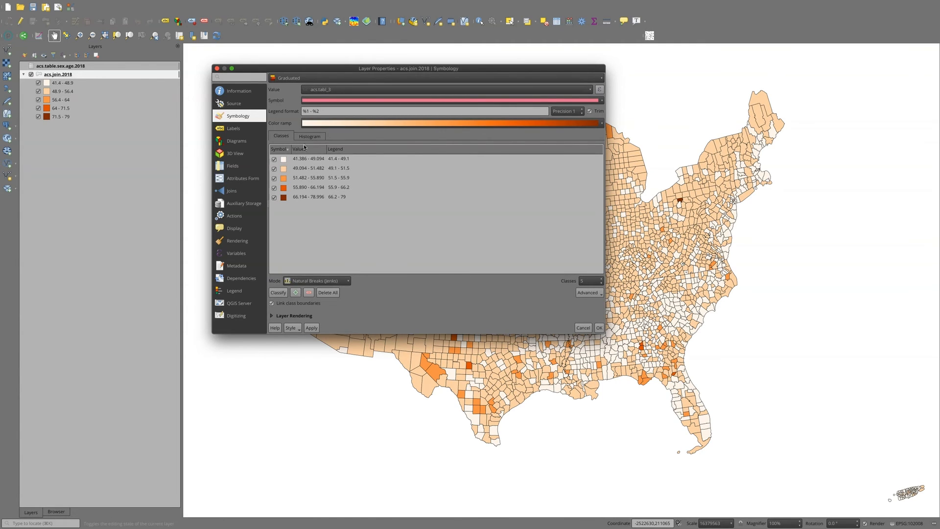
pyautogui.click(310, 136)
pyautogui.click(327, 151)
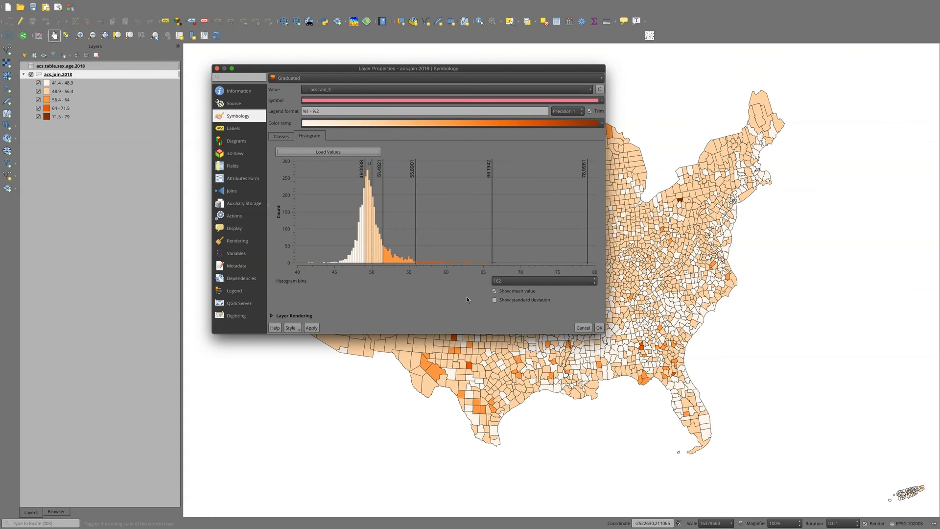
pyautogui.click(317, 329)
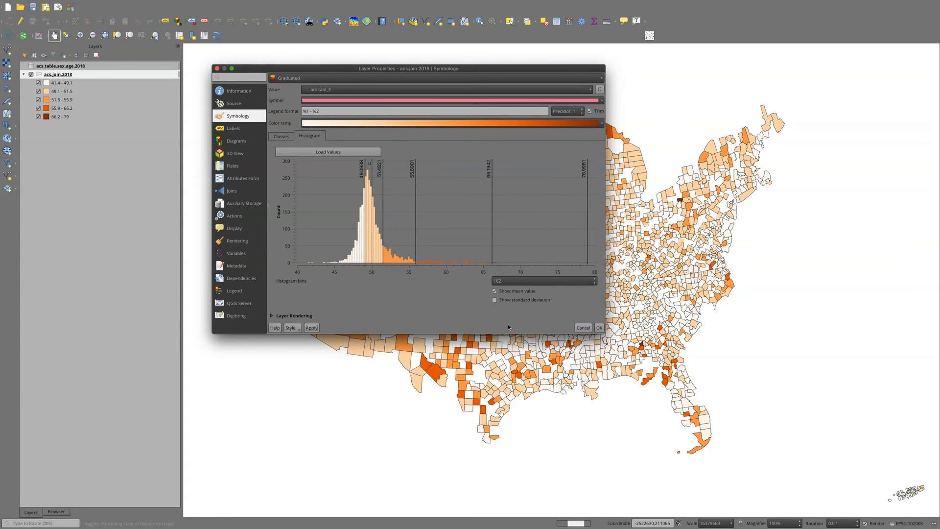
pyautogui.click(598, 328)
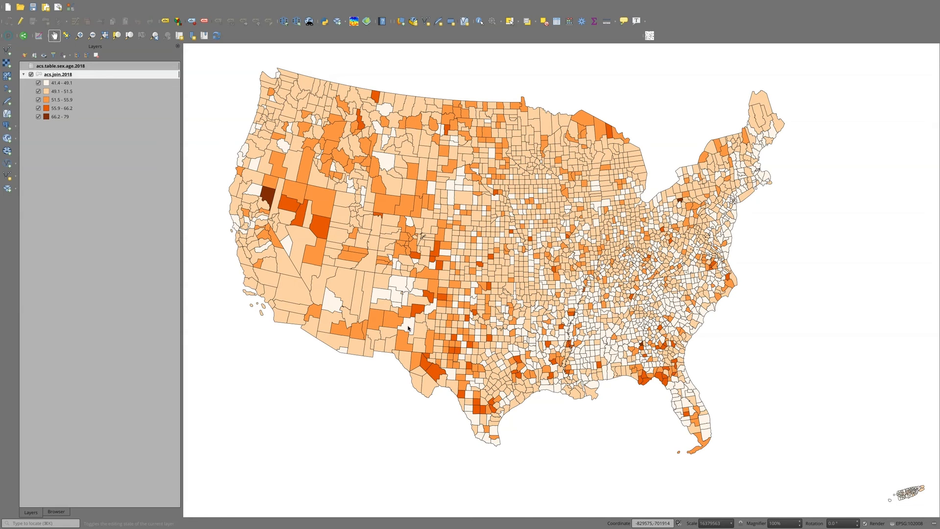
# - Change the acs.join.2018 classification mode to Pretty Breaks, load its histogram, and apply it to the map
pyautogui.rightClick(57, 75)
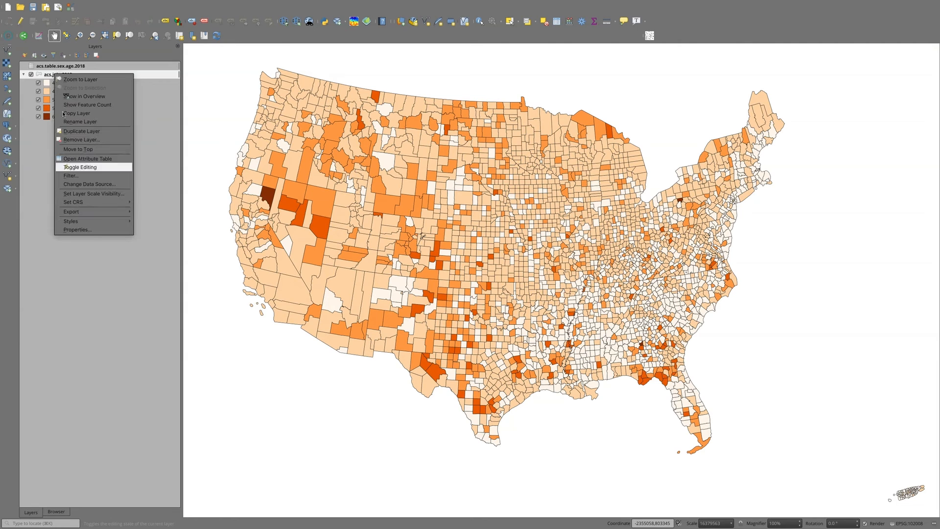
pyautogui.click(99, 230)
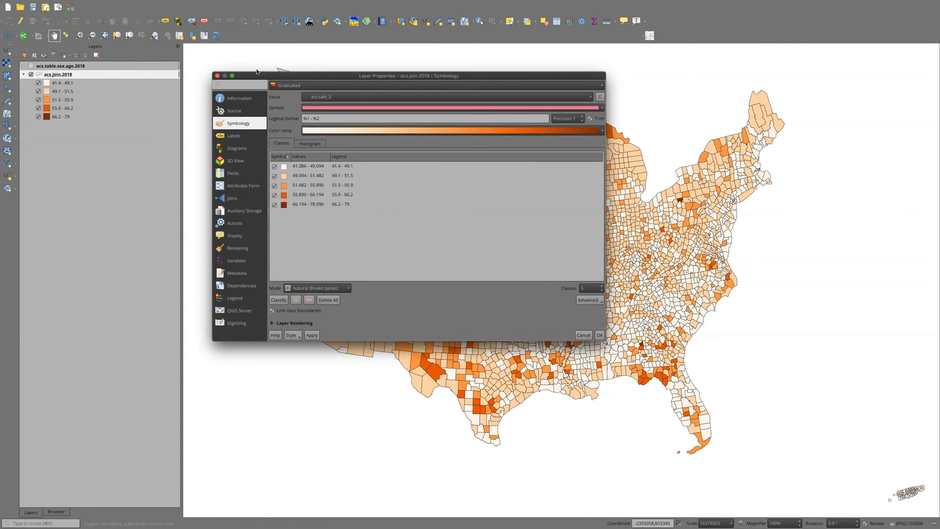
pyautogui.moveTo(256, 72); pyautogui.dragTo(177, 198)
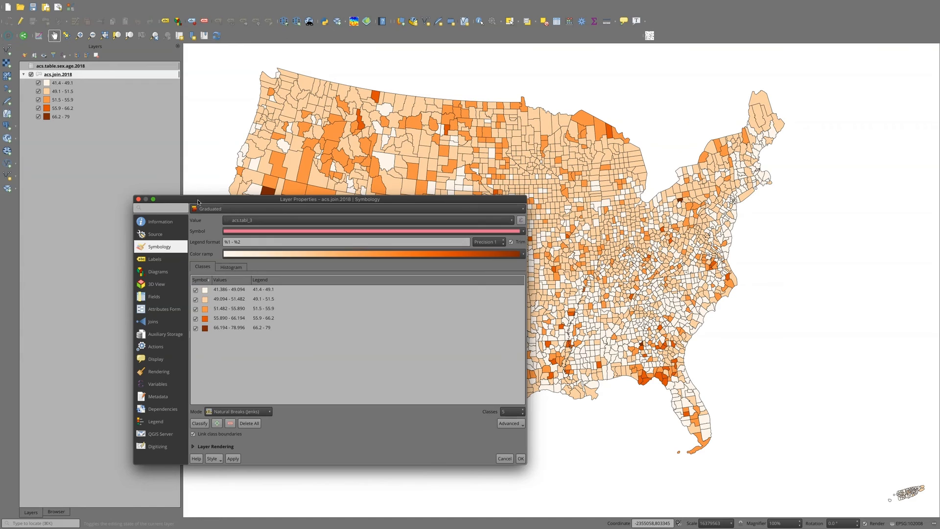
pyautogui.moveTo(198, 201); pyautogui.dragTo(199, 116)
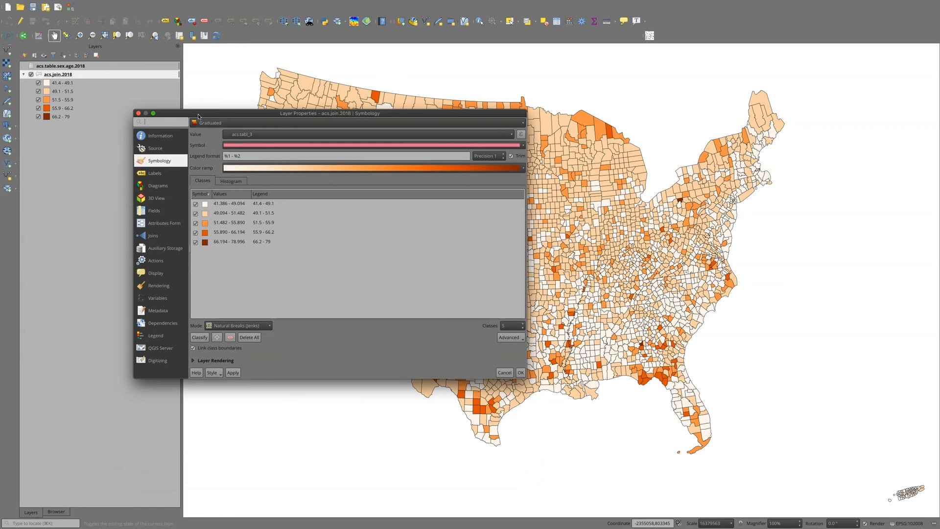
pyautogui.click(250, 326)
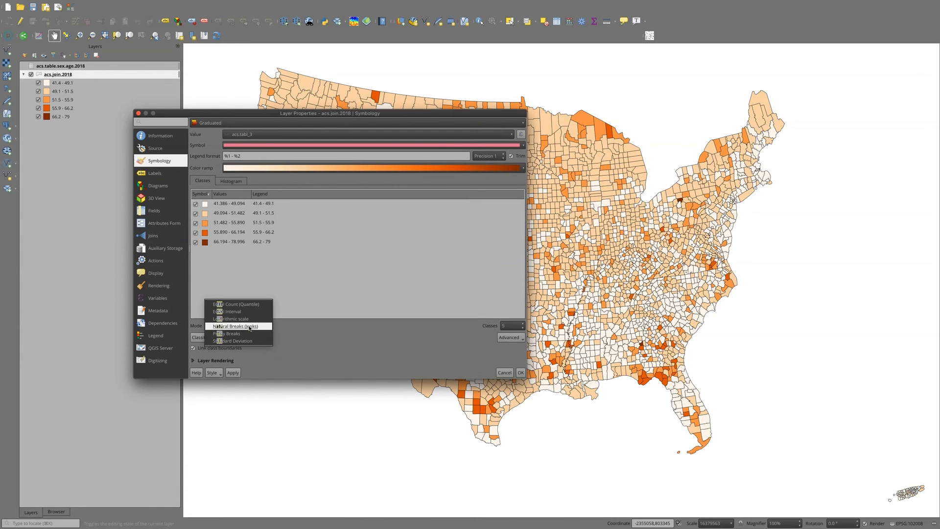
pyautogui.click(242, 335)
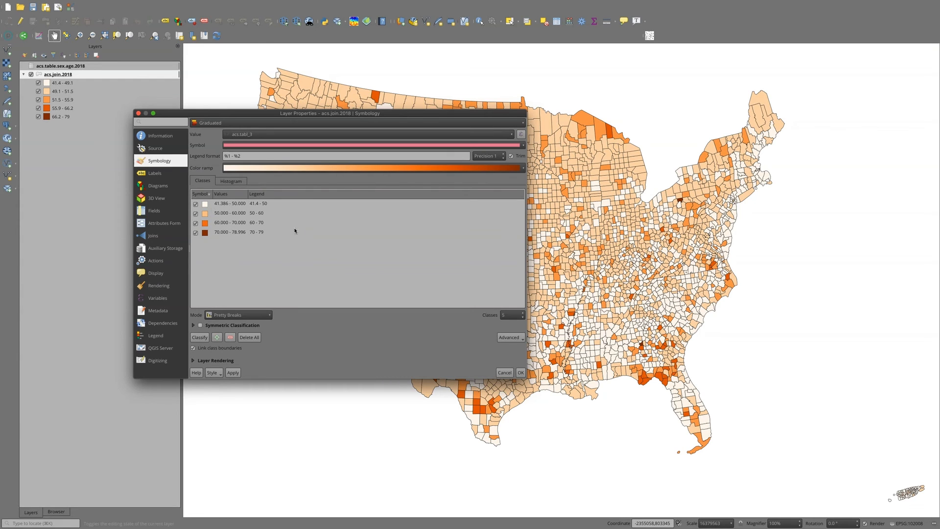
pyautogui.click(232, 181)
pyautogui.click(277, 198)
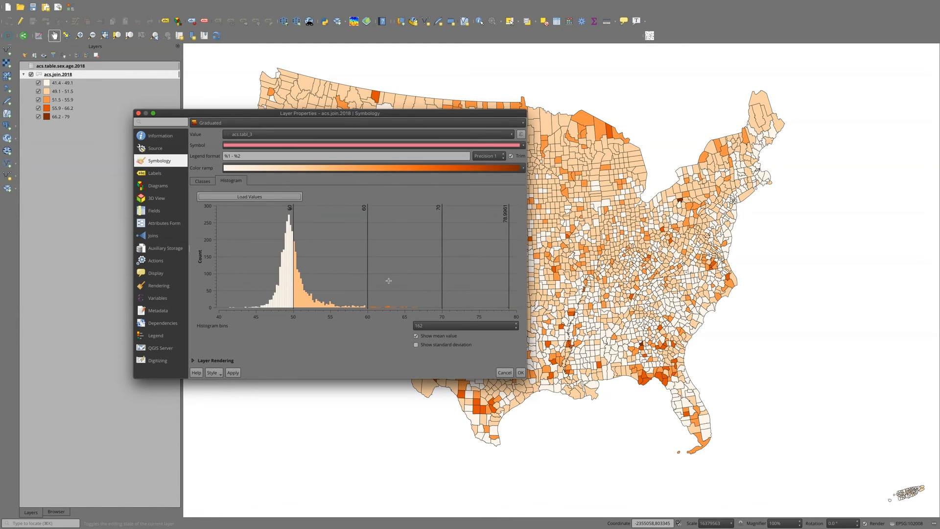
pyautogui.click(233, 373)
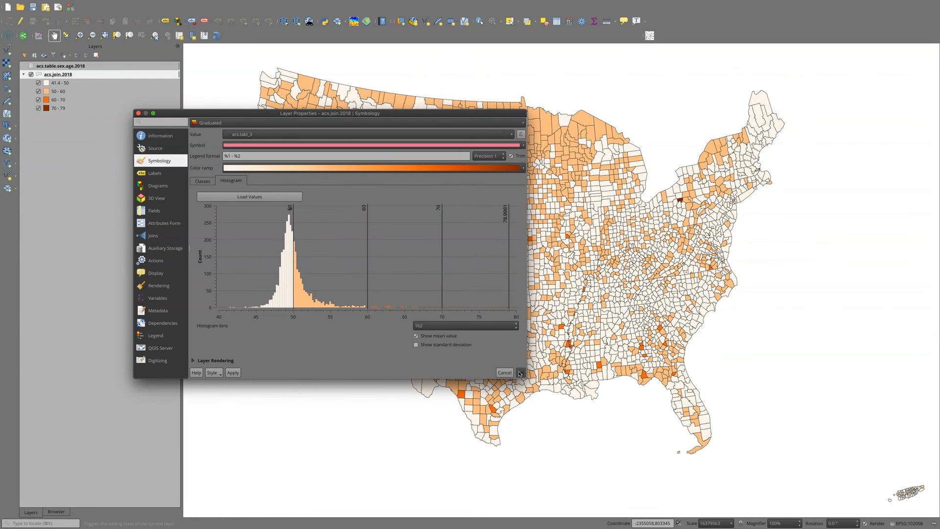
pyautogui.click(521, 373)
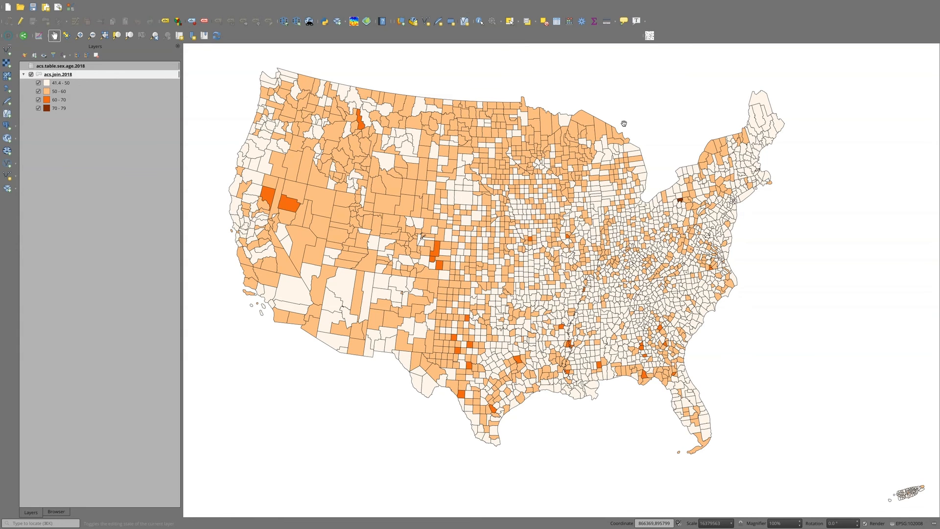
# - Create a new print layout titled demo.layout
pyautogui.click(45, 7)
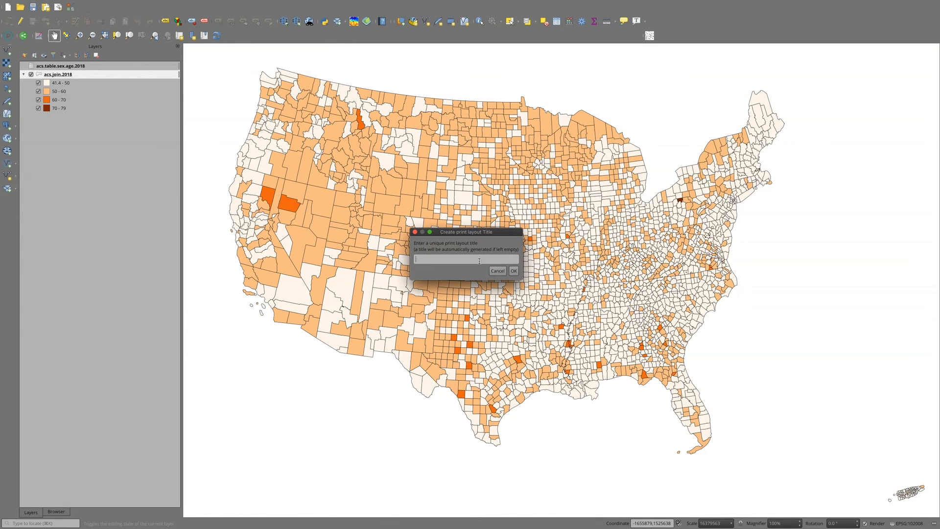
pyautogui.write('demo.layout')
pyautogui.press('Return')
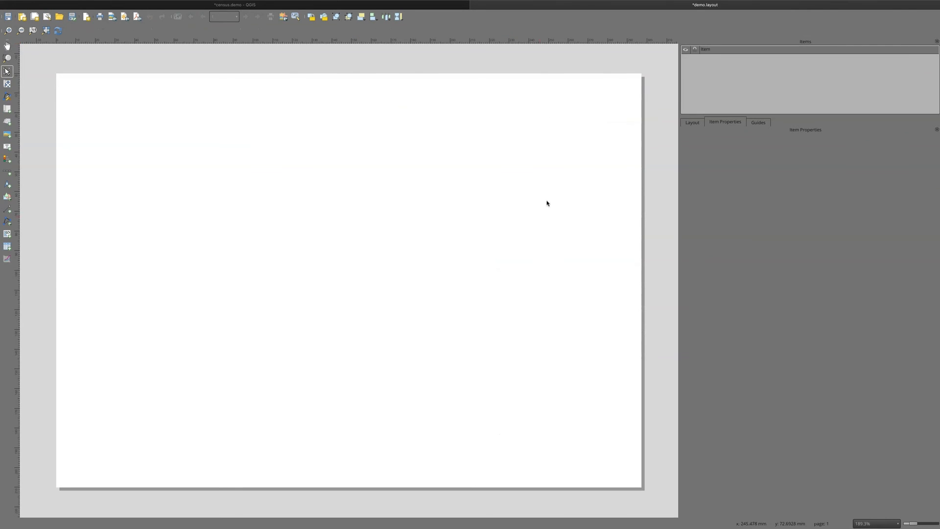
# - Add a map of the counties to the layout, covering the upper-left part of the page
pyautogui.click(6, 83)
pyautogui.click(7, 109)
pyautogui.moveTo(71, 84); pyautogui.dragTo(416, 353)
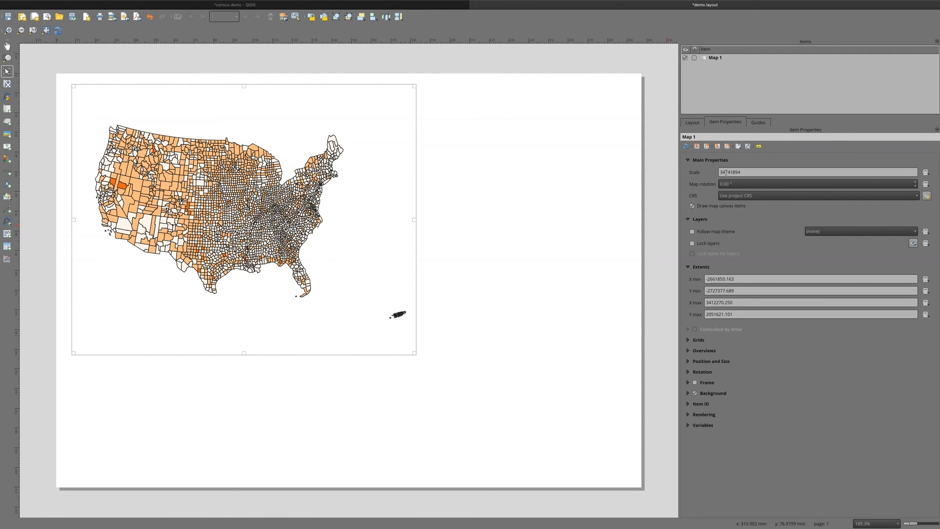
# - Try scales of 15741894 and 20741894 for Map 1
pyautogui.moveTo(725, 172); pyautogui.dragTo(694, 172)
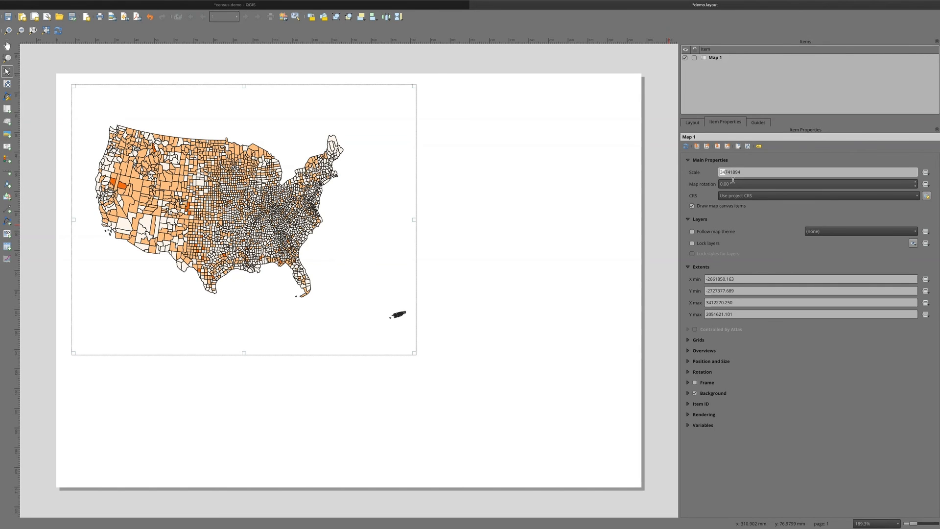
pyautogui.write('15')
pyautogui.press('Return')
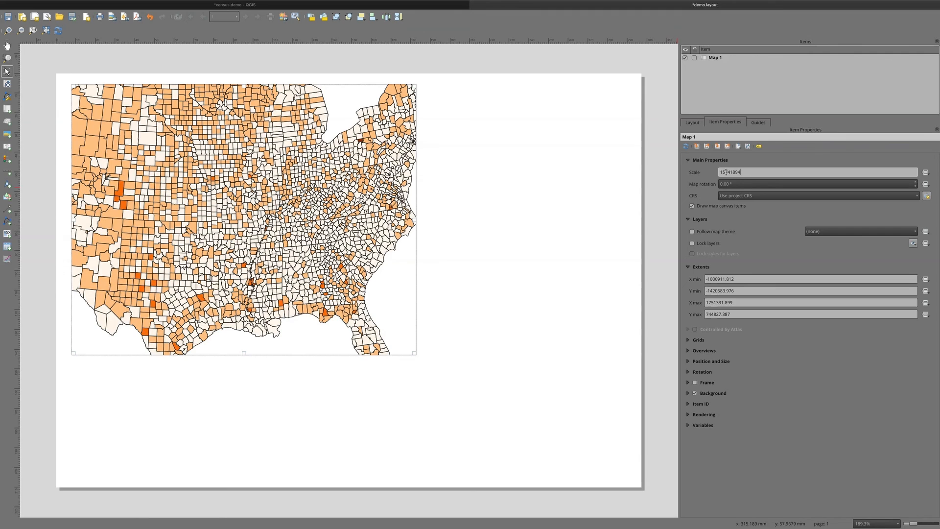
pyautogui.moveTo(726, 172); pyautogui.dragTo(698, 170)
pyautogui.write('20')
pyautogui.press('Return')
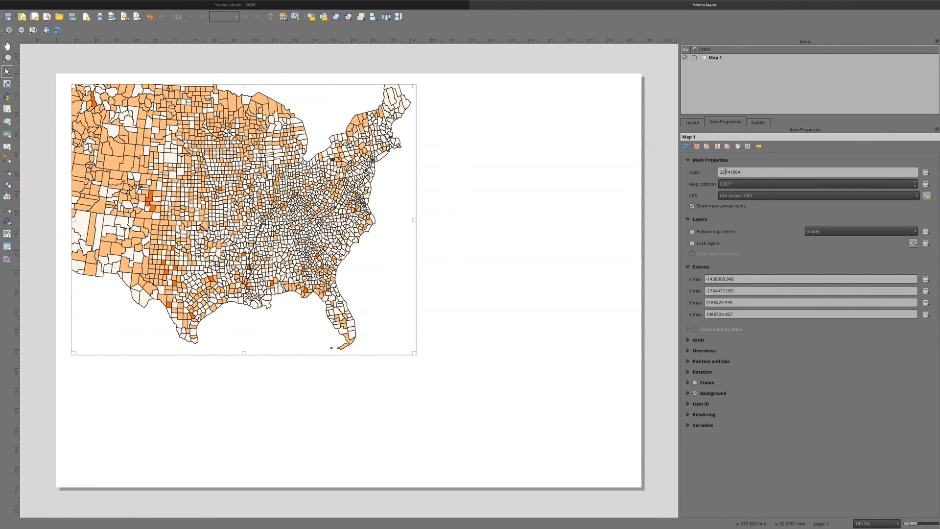
# - Set Map 1's scale to 25741894, fit the contiguous states inside its frame by shifting the content, and lock the item
pyautogui.moveTo(727, 172); pyautogui.dragTo(686, 172)
pyautogui.write('25')
pyautogui.press('Return')
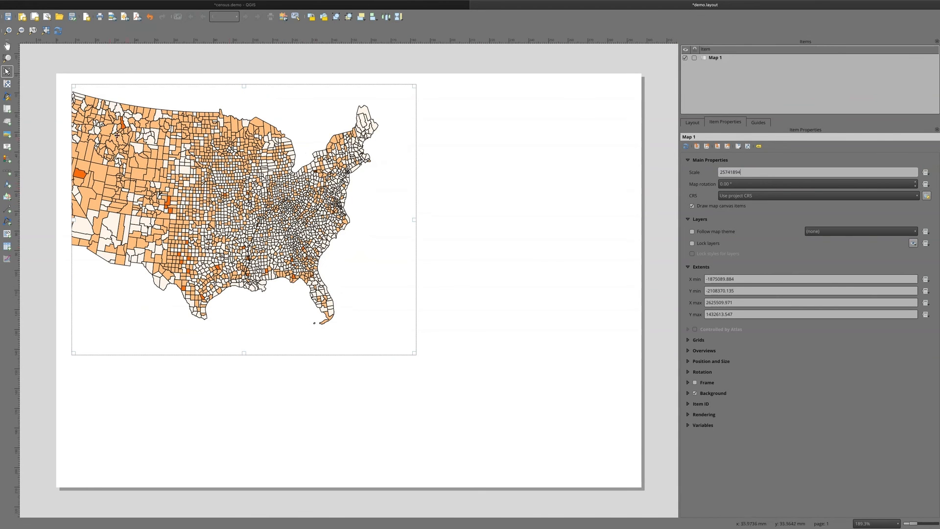
pyautogui.click(7, 83)
pyautogui.moveTo(145, 181); pyautogui.dragTo(195, 174)
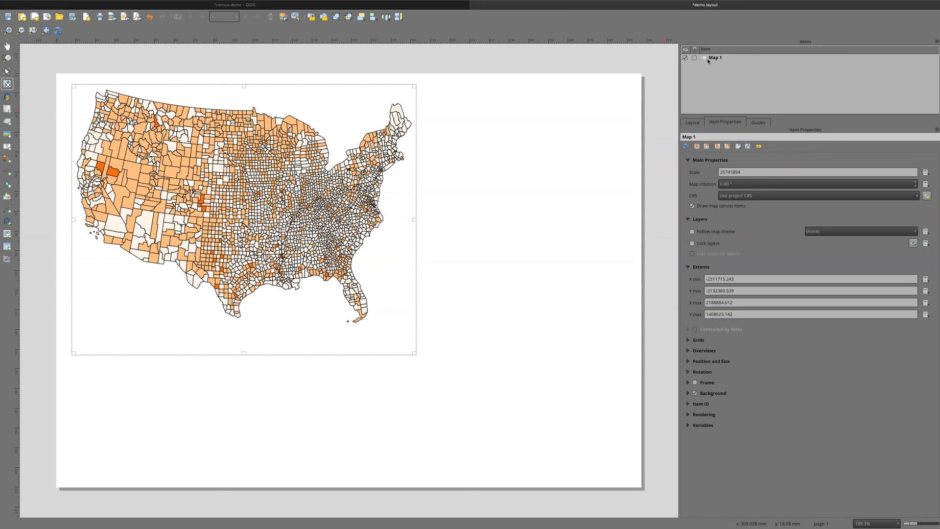
pyautogui.click(694, 58)
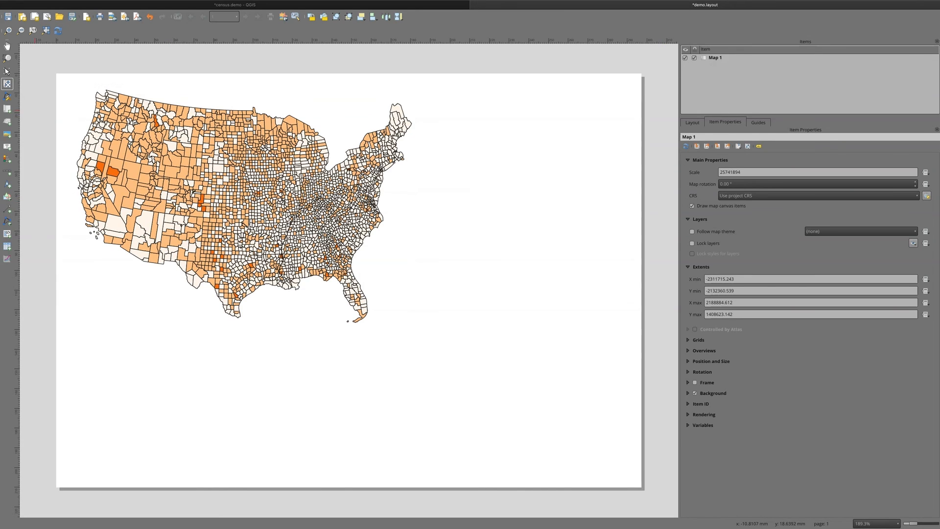
# - Add a second map to the page's upper-right area and shift its content to bring Puerto Rico to the middle
pyautogui.click(7, 108)
pyautogui.moveTo(428, 102); pyautogui.dragTo(624, 230)
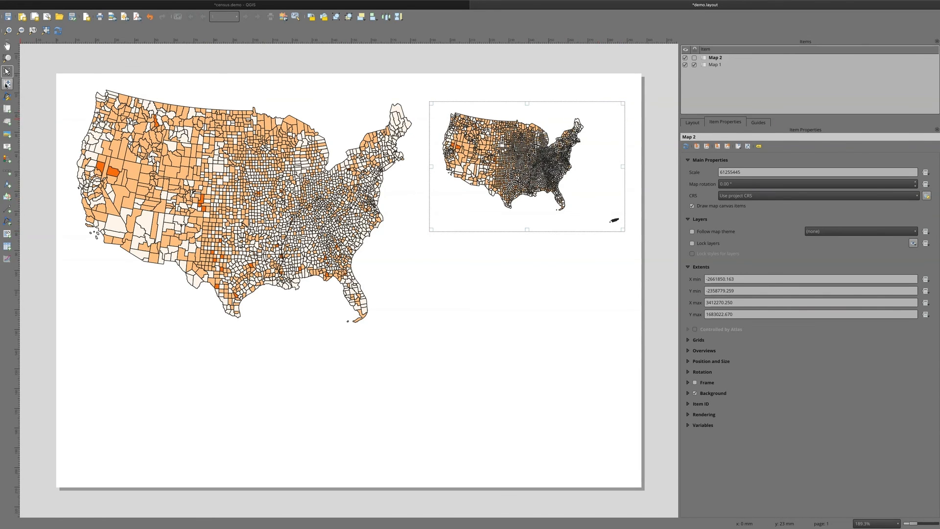
pyautogui.click(7, 84)
pyautogui.moveTo(529, 181); pyautogui.dragTo(445, 129)
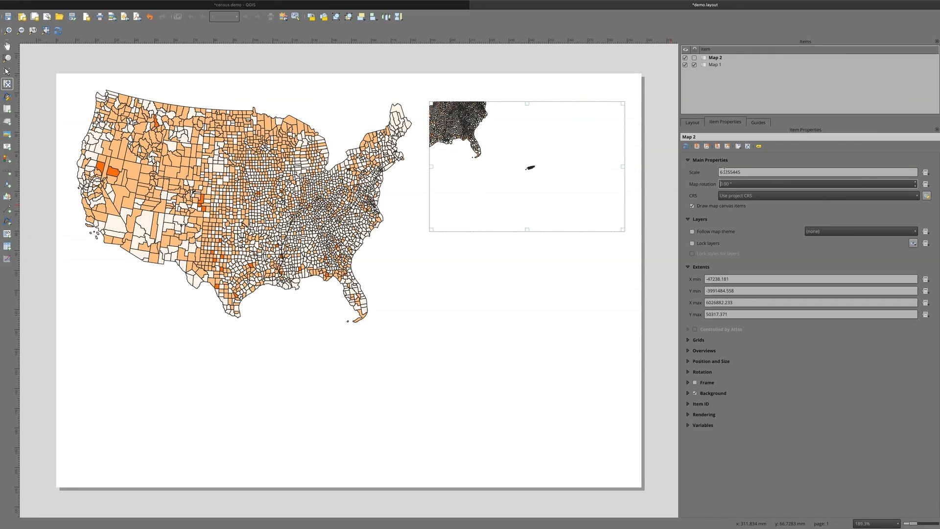
# - Set Map 2's scale to 8255445, recenter Puerto Rico within the frame, and lock the item
pyautogui.write('10')
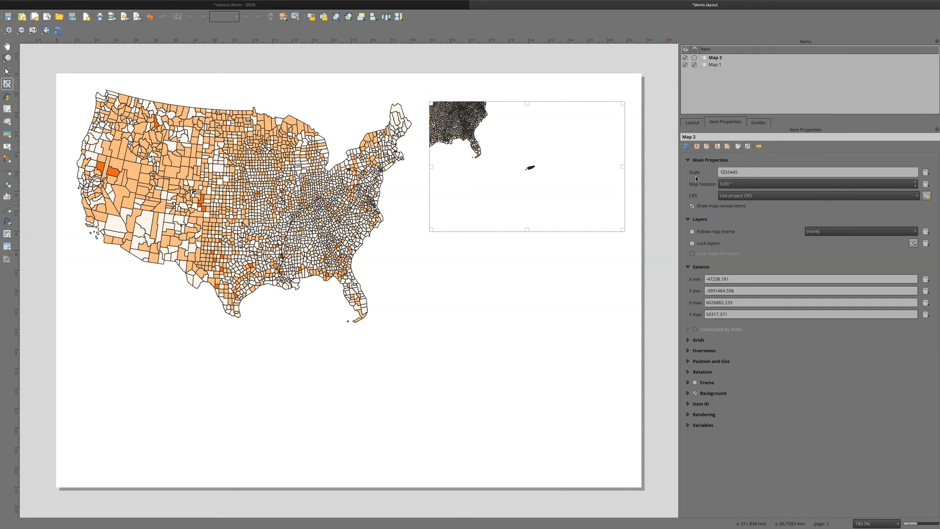
pyautogui.press('Return')
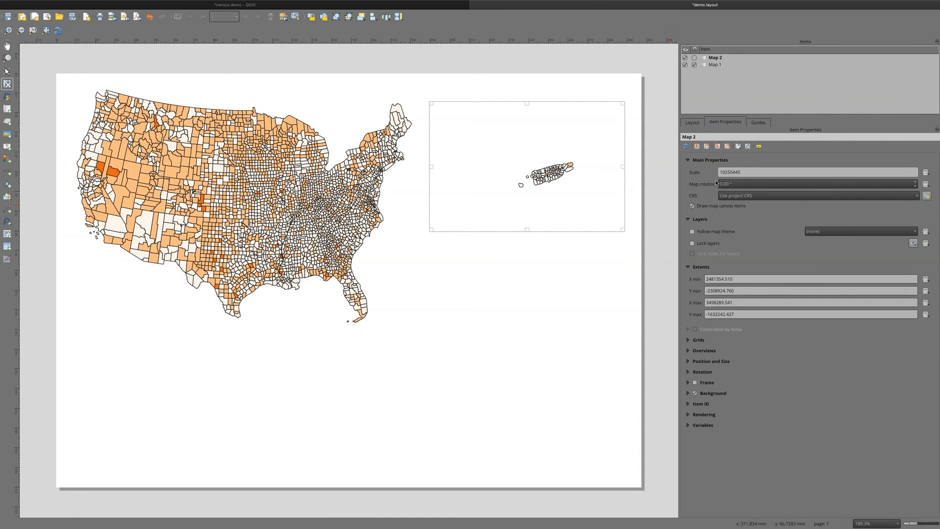
pyautogui.click(725, 172)
pyautogui.press('BackSpace')
pyautogui.press('BackSpace')
pyautogui.write('8')
pyautogui.press('Return')
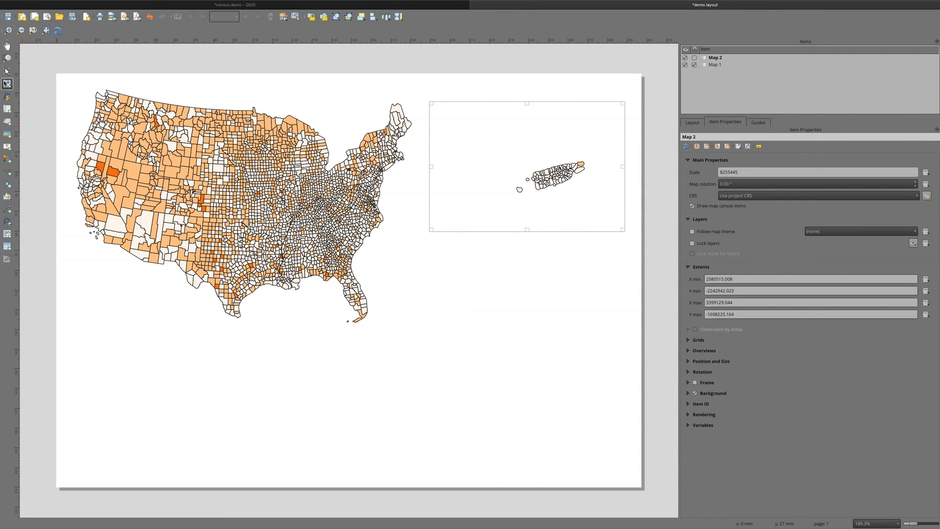
pyautogui.moveTo(549, 192); pyautogui.dragTo(525, 174)
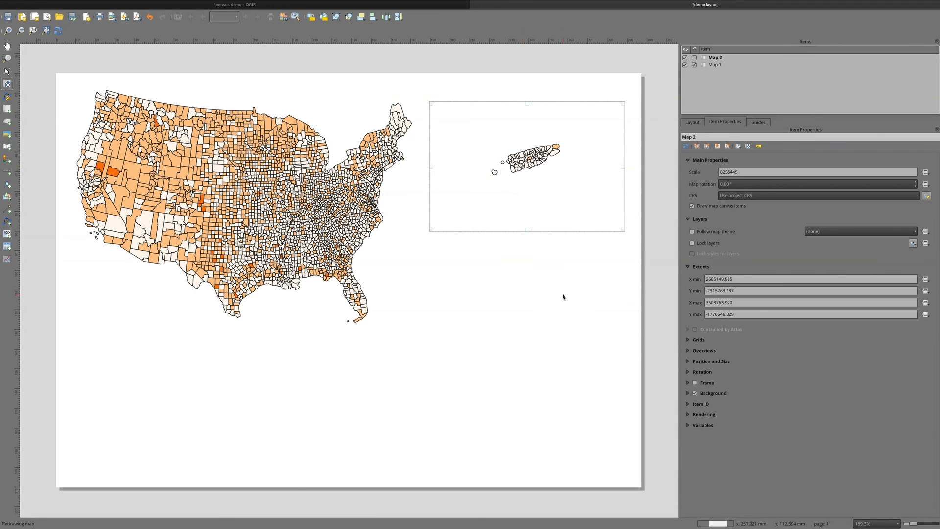
pyautogui.click(693, 58)
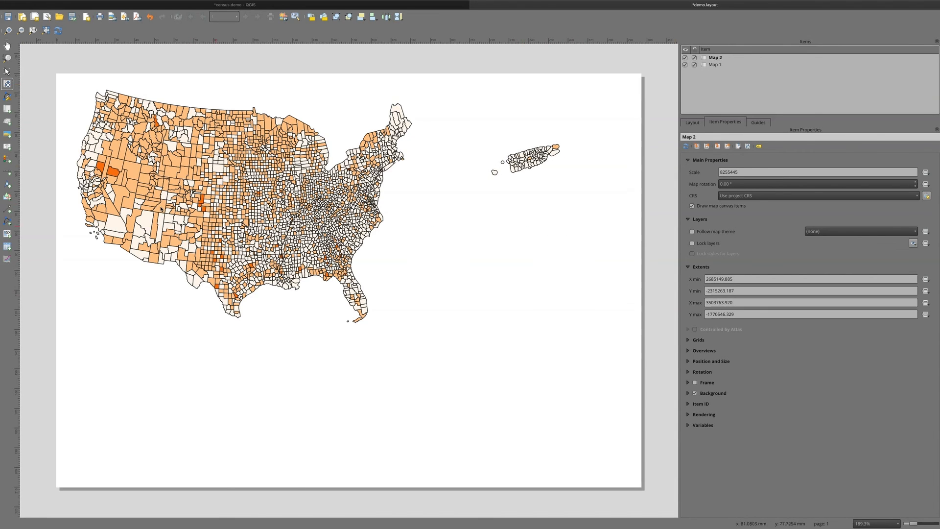
# - Add a third map below the Puerto Rico map and shift its content to show Alaska
pyautogui.click(7, 109)
pyautogui.moveTo(491, 221)
pyautogui.mouseDown()
pyautogui.moveTo(623, 394)
pyautogui.moveTo(627, 373)
pyautogui.mouseUp()
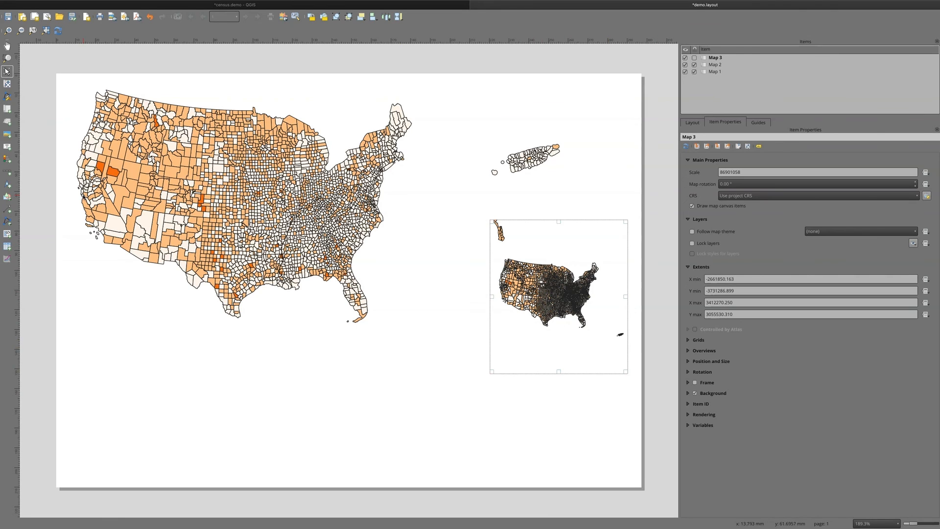
pyautogui.click(7, 83)
pyautogui.moveTo(548, 296); pyautogui.dragTo(617, 366)
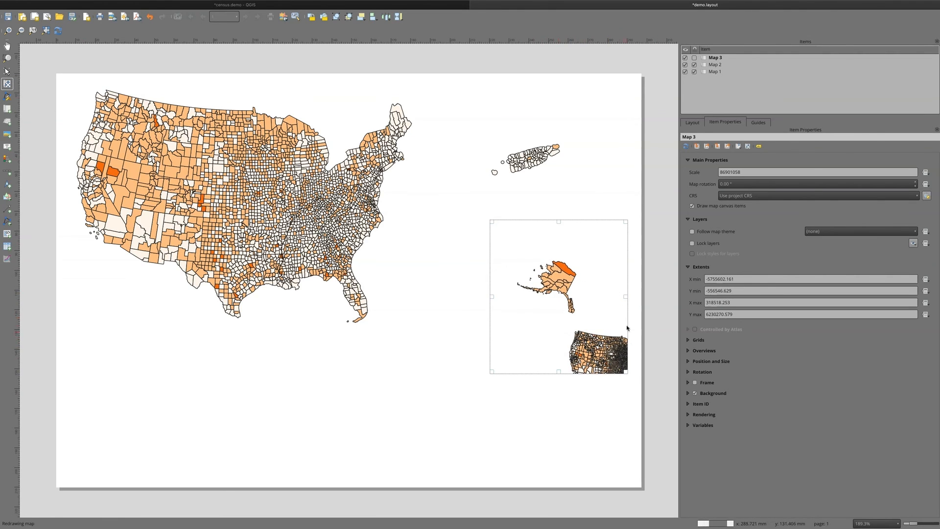
# - Set Map 3's scale to 50901058, position all of Alaska within the frame, and lock the item
pyautogui.click(735, 178)
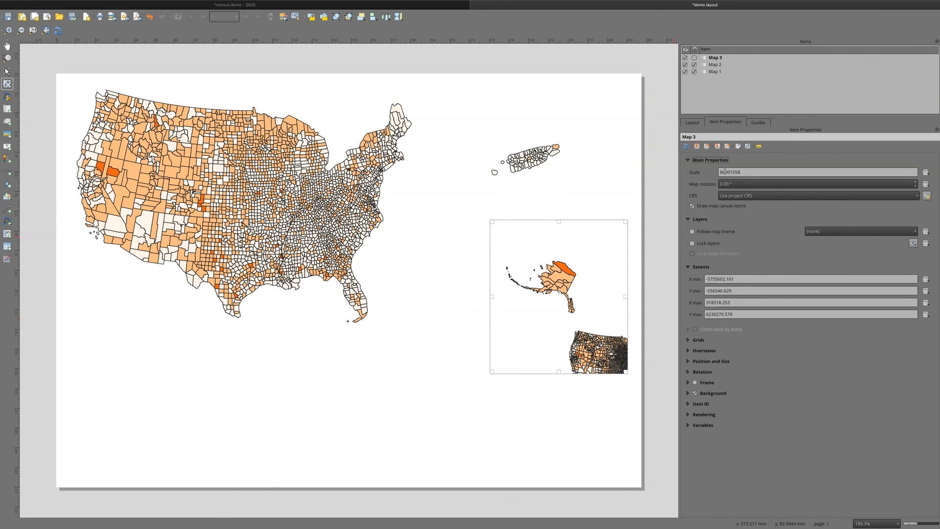
pyautogui.moveTo(725, 172); pyautogui.dragTo(692, 165)
pyautogui.write('60')
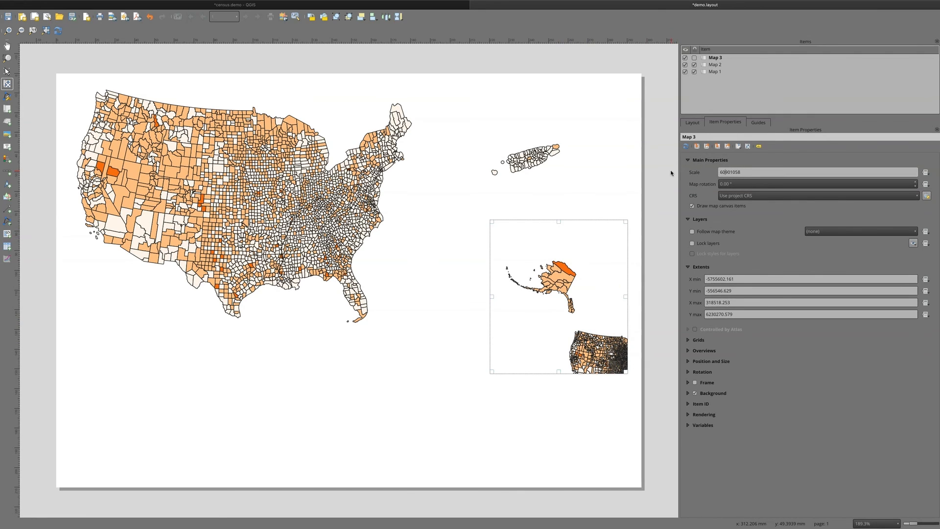
pyautogui.press('Return')
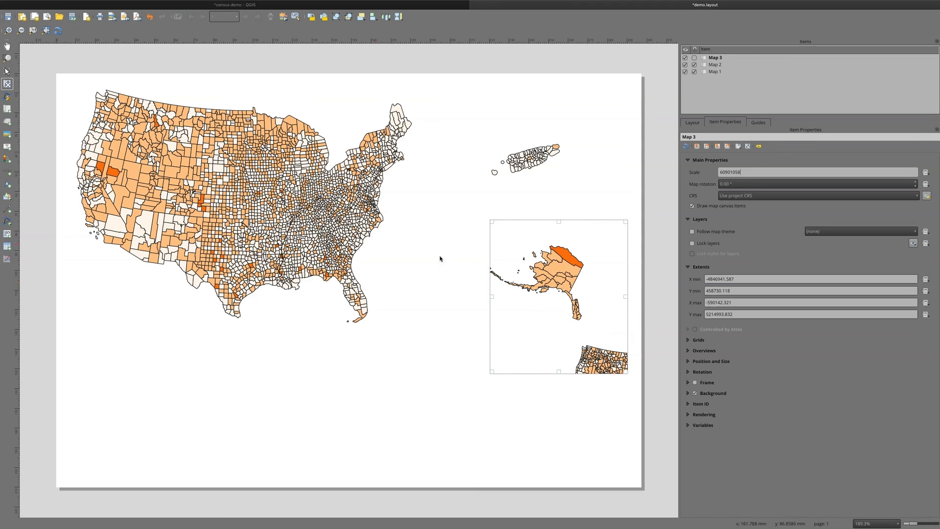
pyautogui.moveTo(545, 282); pyautogui.dragTo(558, 302)
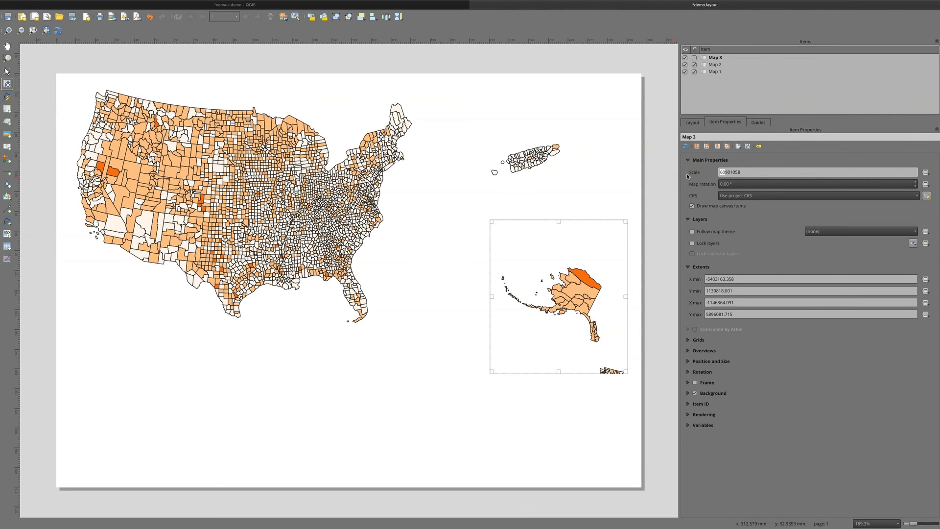
pyautogui.write('5')
pyautogui.press('Return')
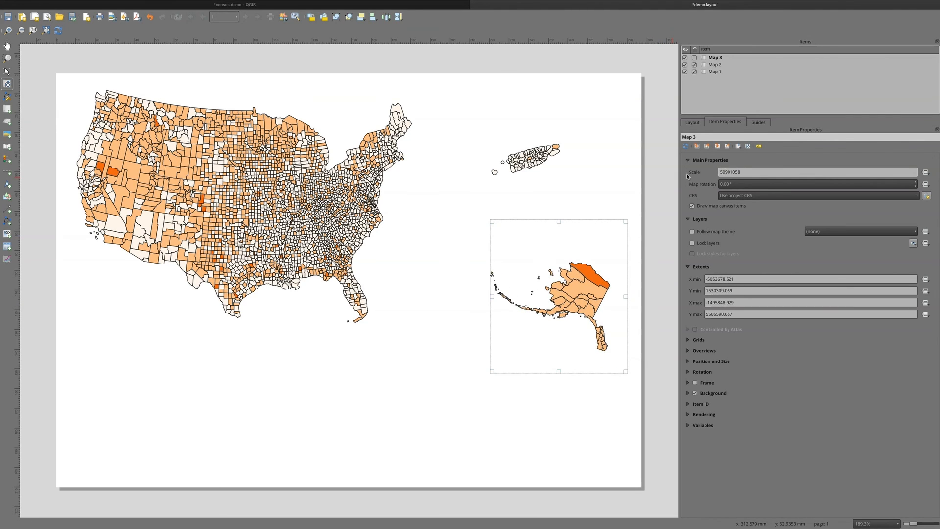
pyautogui.moveTo(552, 286); pyautogui.dragTo(558, 278)
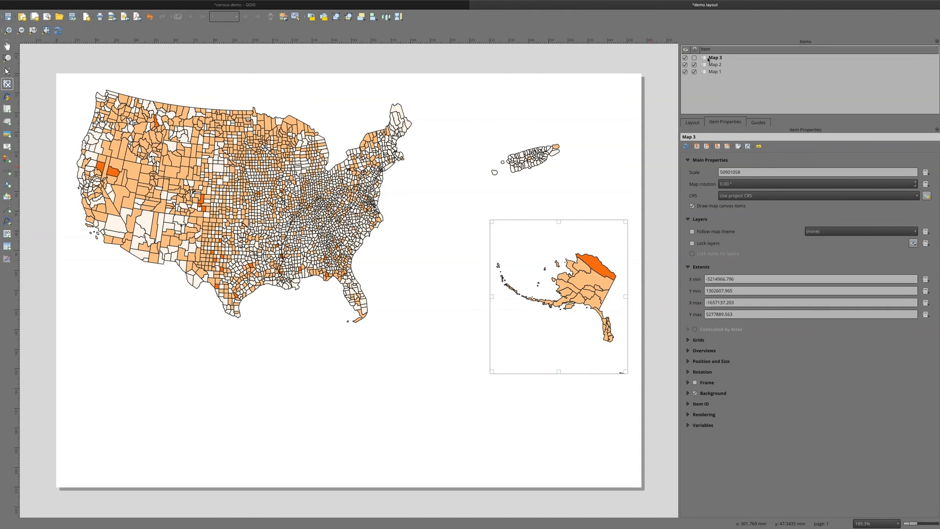
pyautogui.click(694, 57)
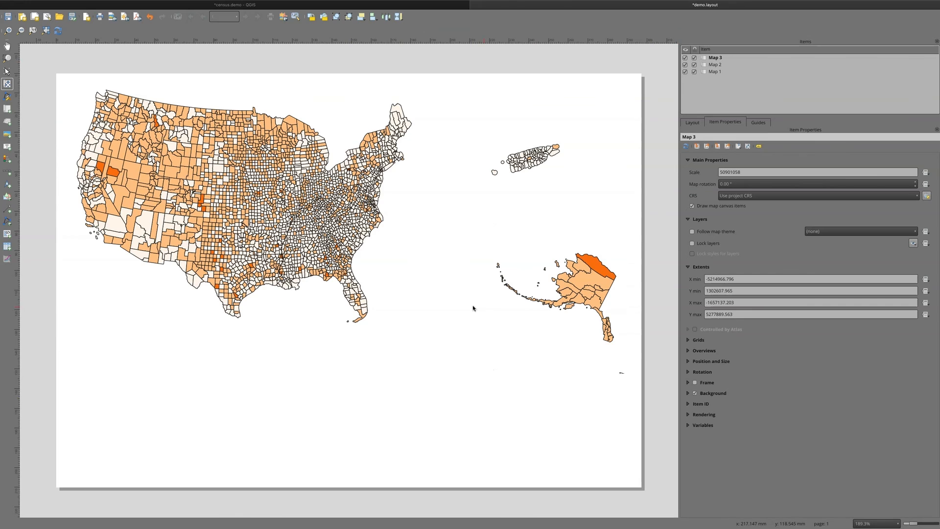
# - Add a scale bar linked to Map 1 and place it just below the southwestern states
pyautogui.click(7, 171)
pyautogui.click(135, 353)
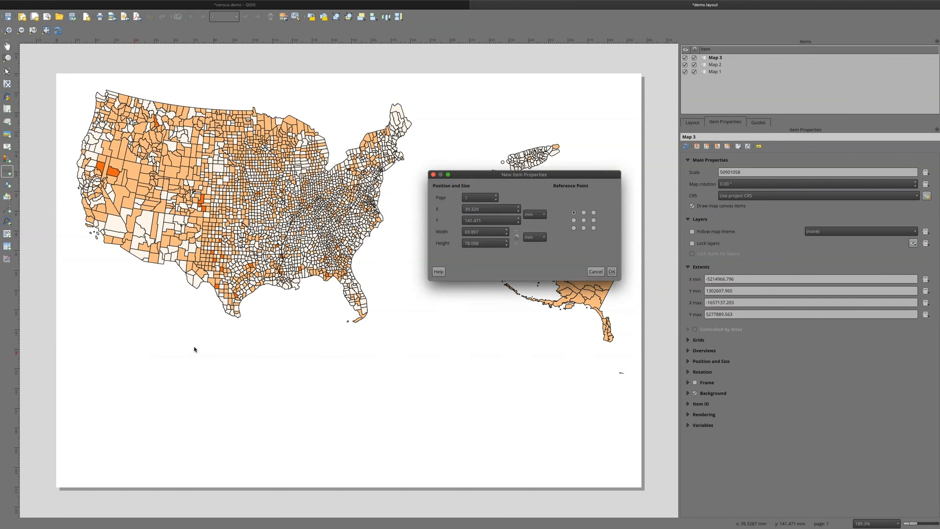
pyautogui.click(610, 273)
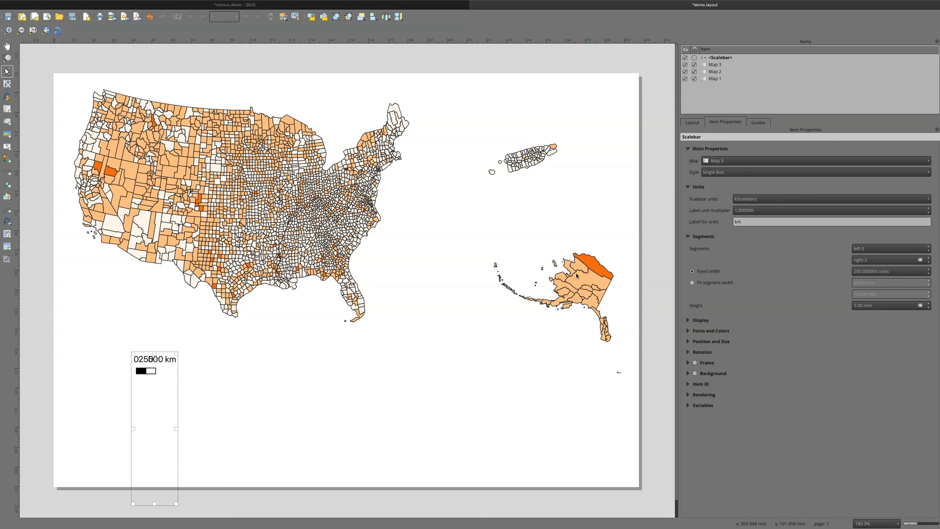
pyautogui.click(722, 161)
pyautogui.click(723, 147)
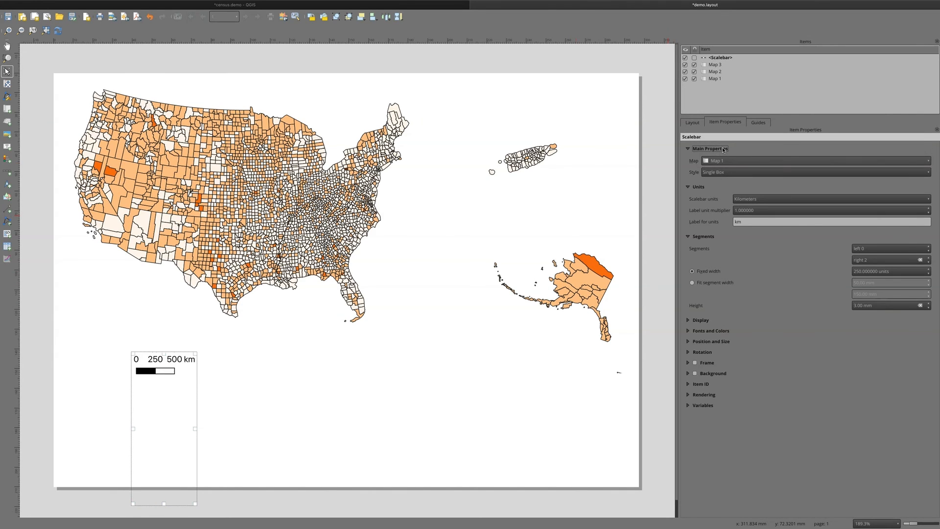
pyautogui.moveTo(150, 366); pyautogui.dragTo(121, 297)
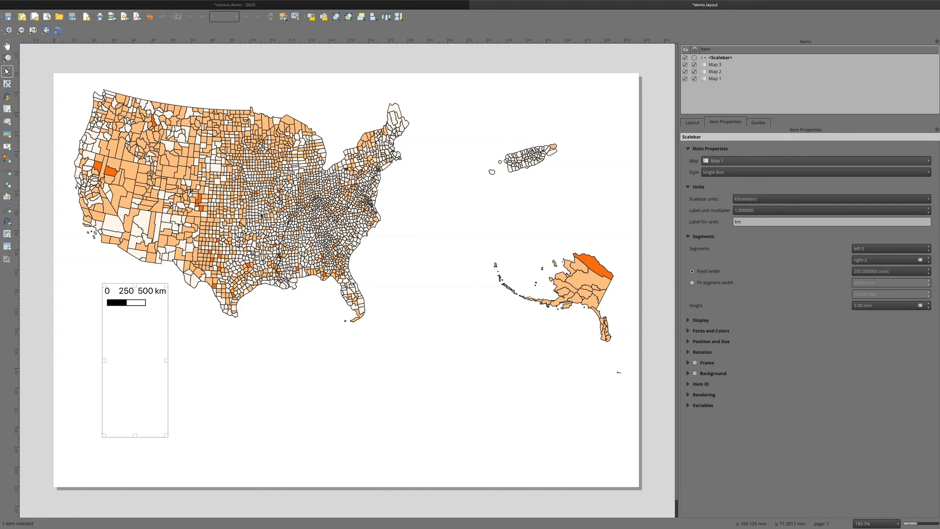
pyautogui.click(583, 182)
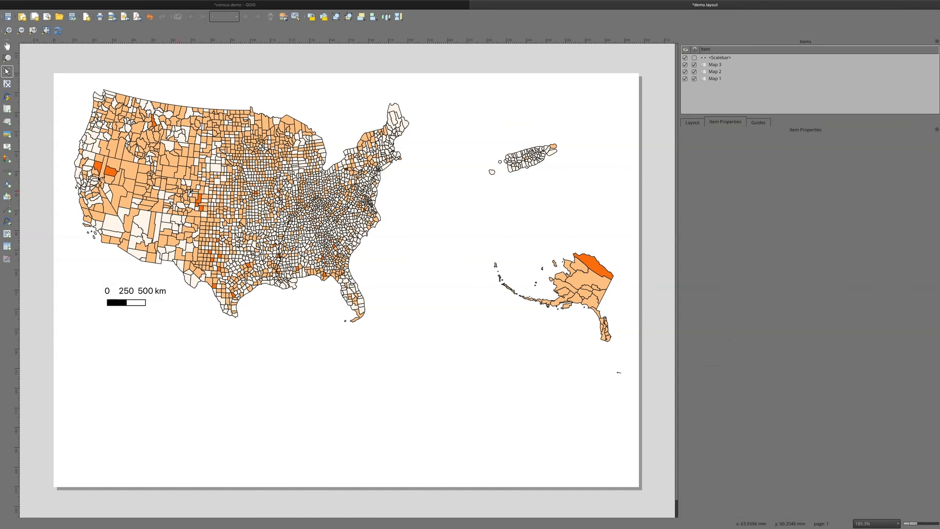
# - Add a label reading "not to scale" below the Alaska map
pyautogui.click(7, 147)
pyautogui.click(551, 350)
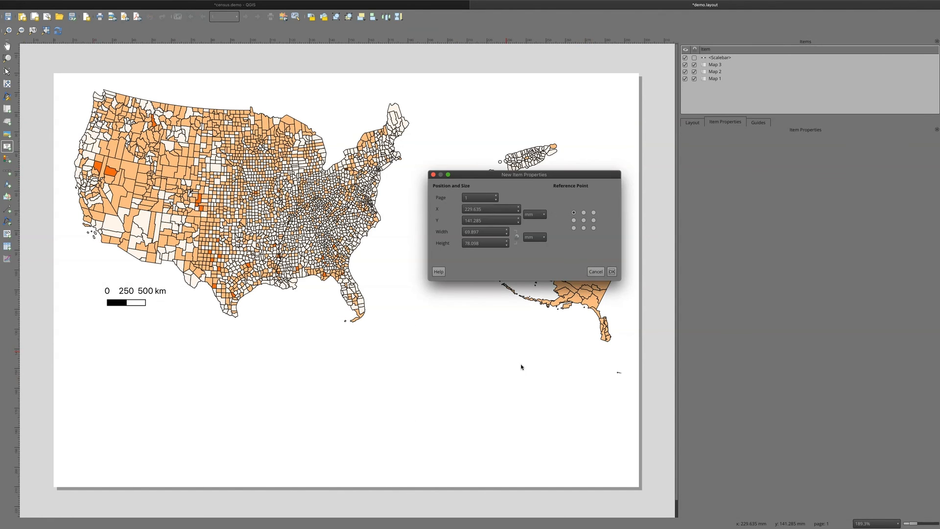
pyautogui.click(612, 271)
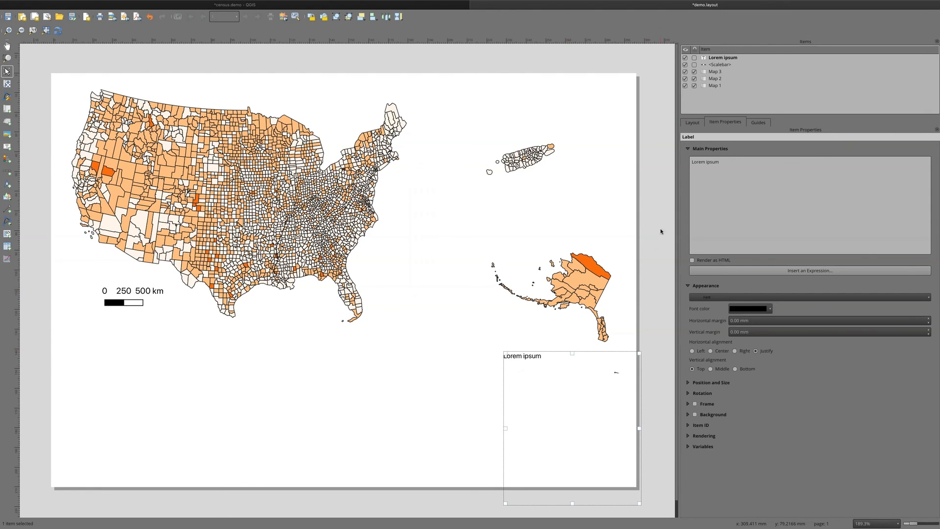
pyautogui.moveTo(737, 170); pyautogui.dragTo(635, 178)
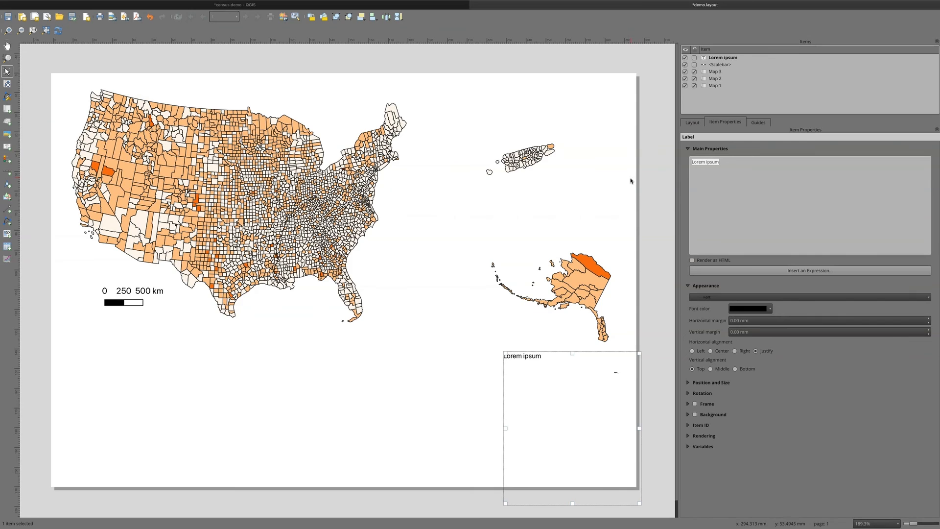
pyautogui.write('not to scale')
pyautogui.click(463, 319)
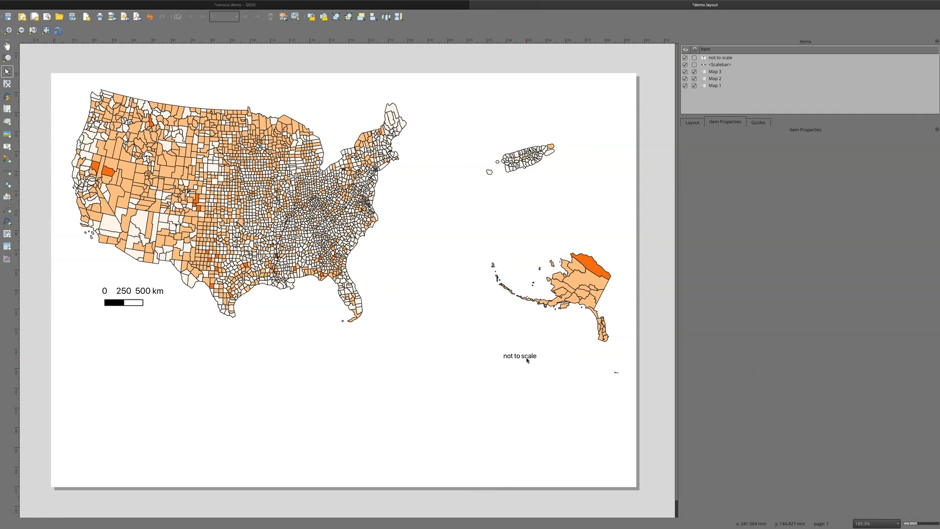